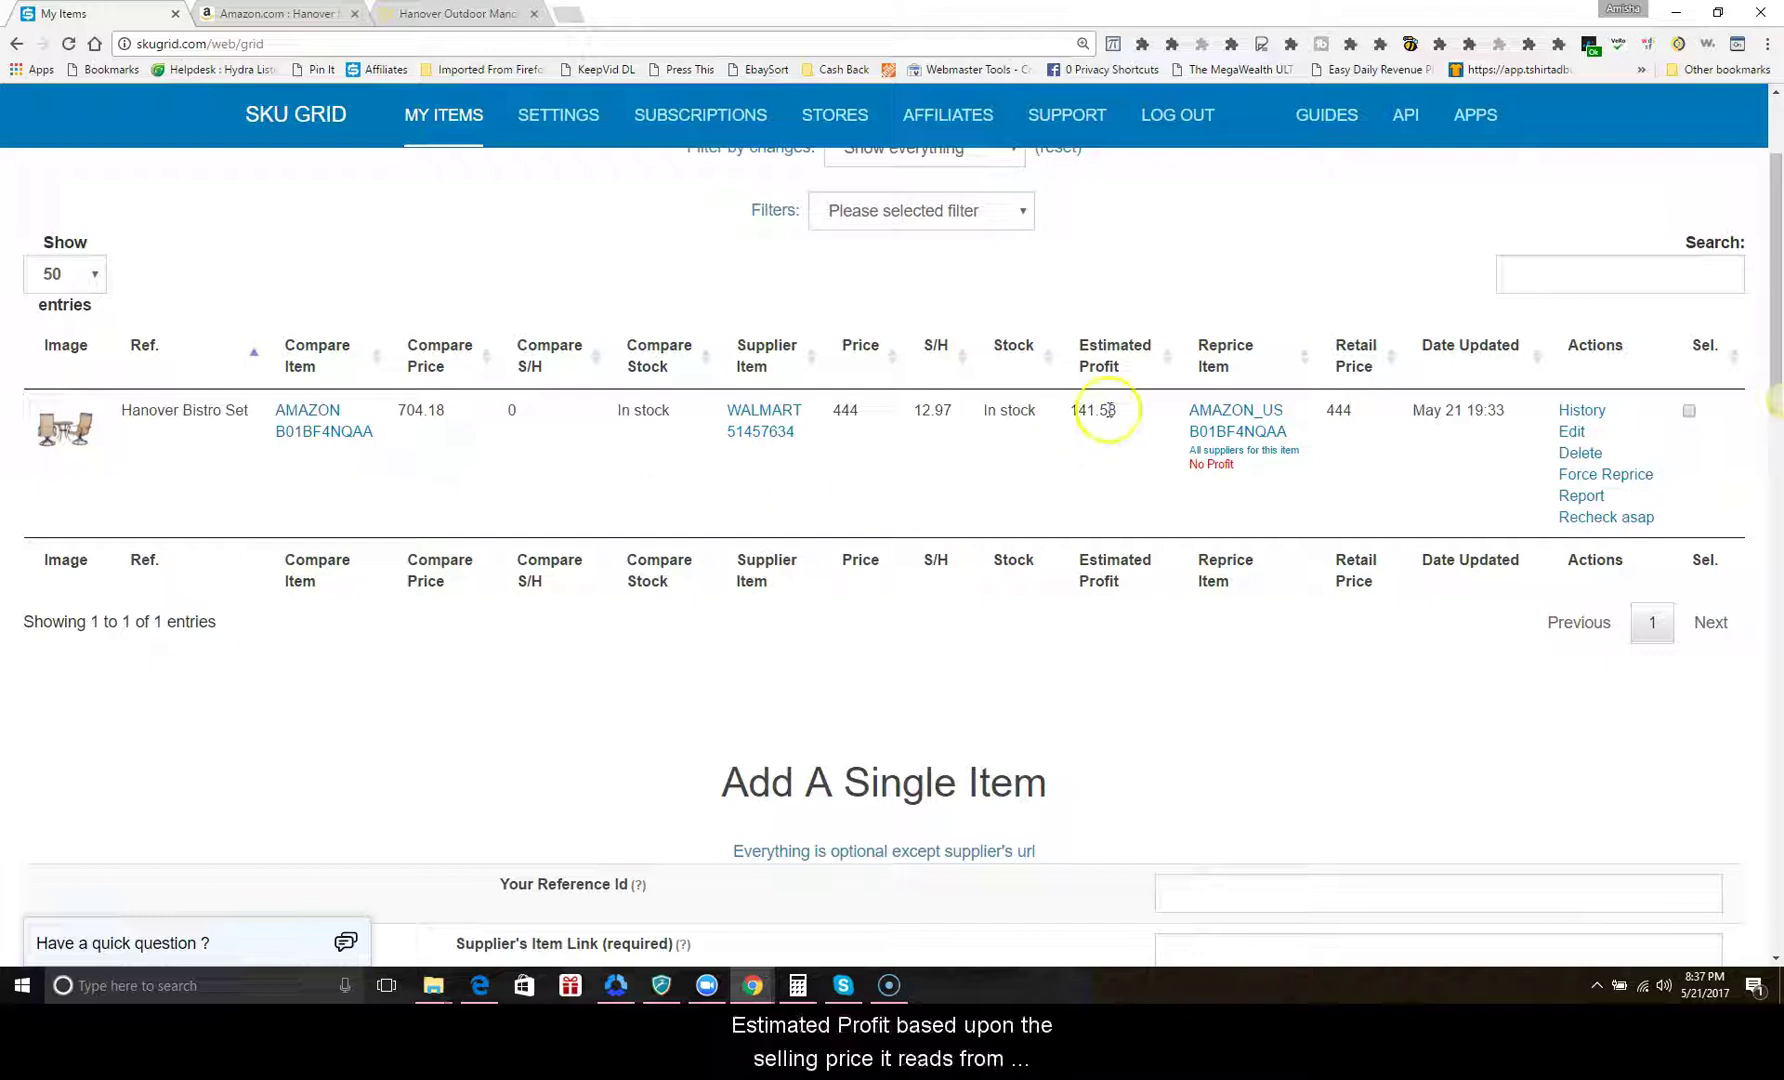
# - Highlight the Bistro Set's Compare Price 704.18, Price 444 and S/H 12.97 in the grid
pyautogui.doubleClick(405, 410)
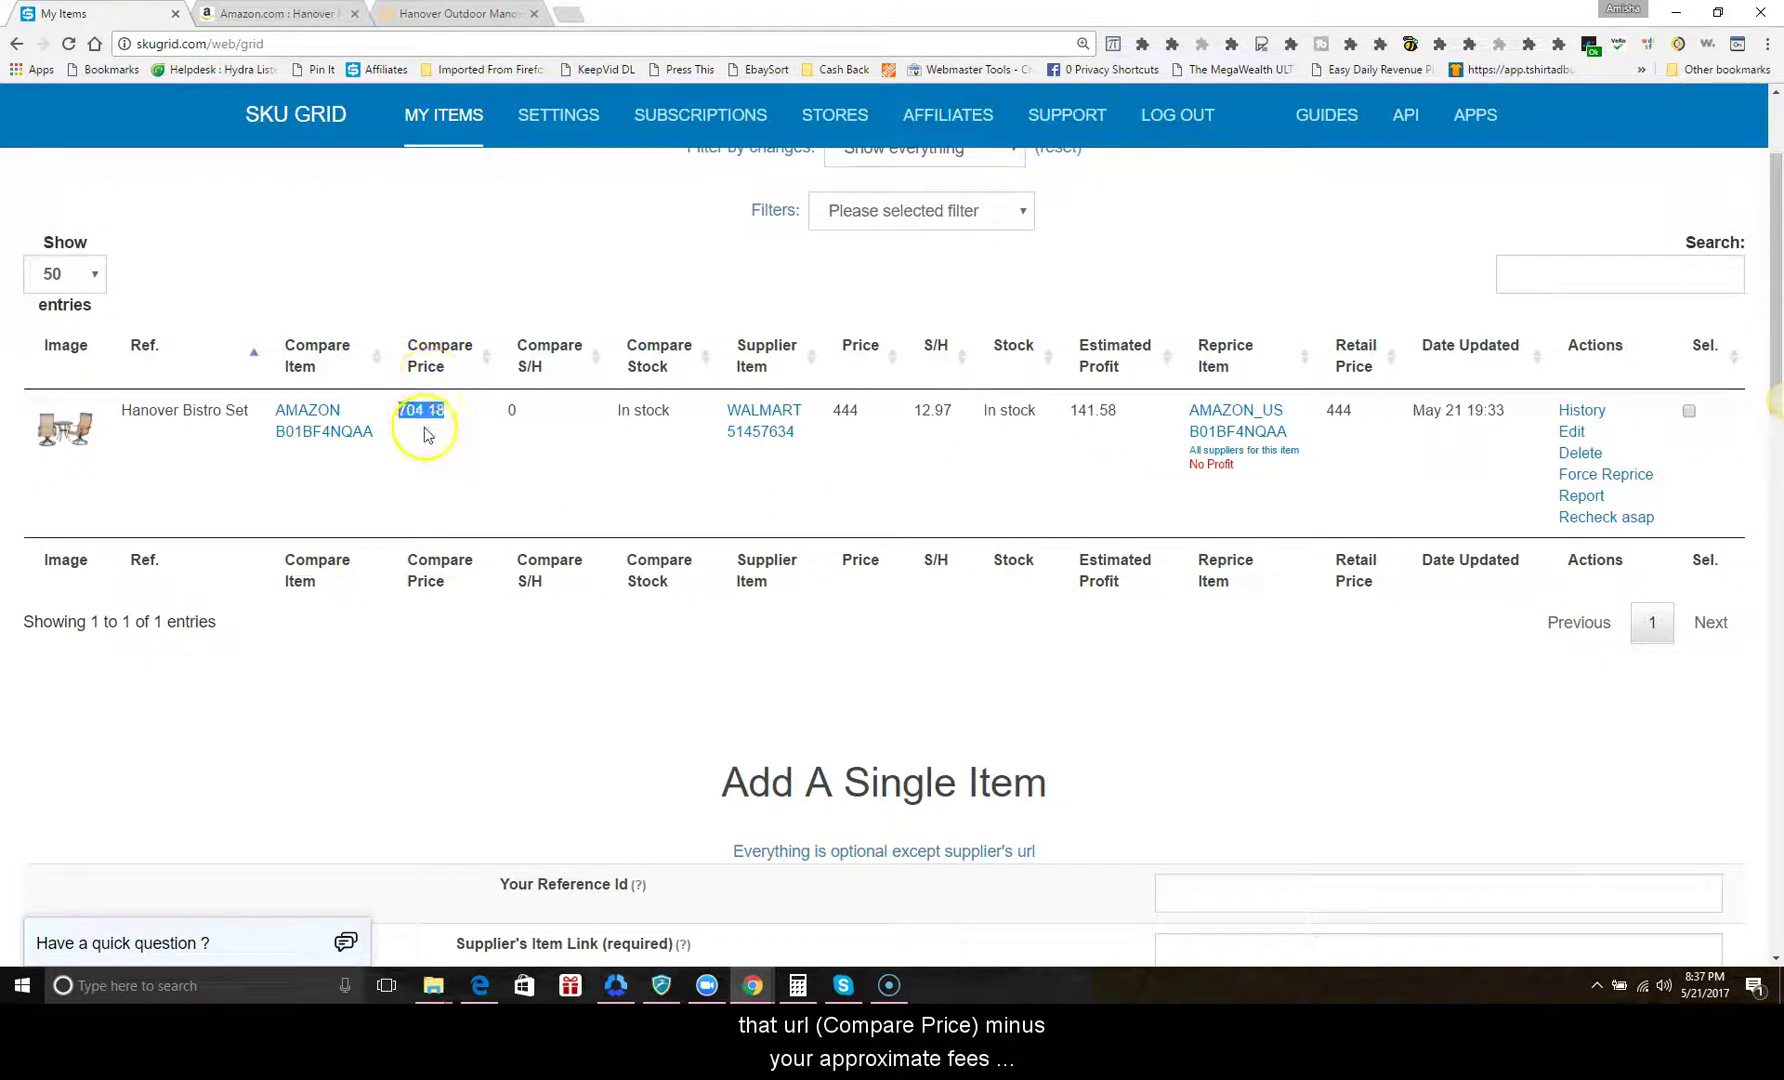
pyautogui.moveTo(858, 410); pyautogui.dragTo(845, 410)
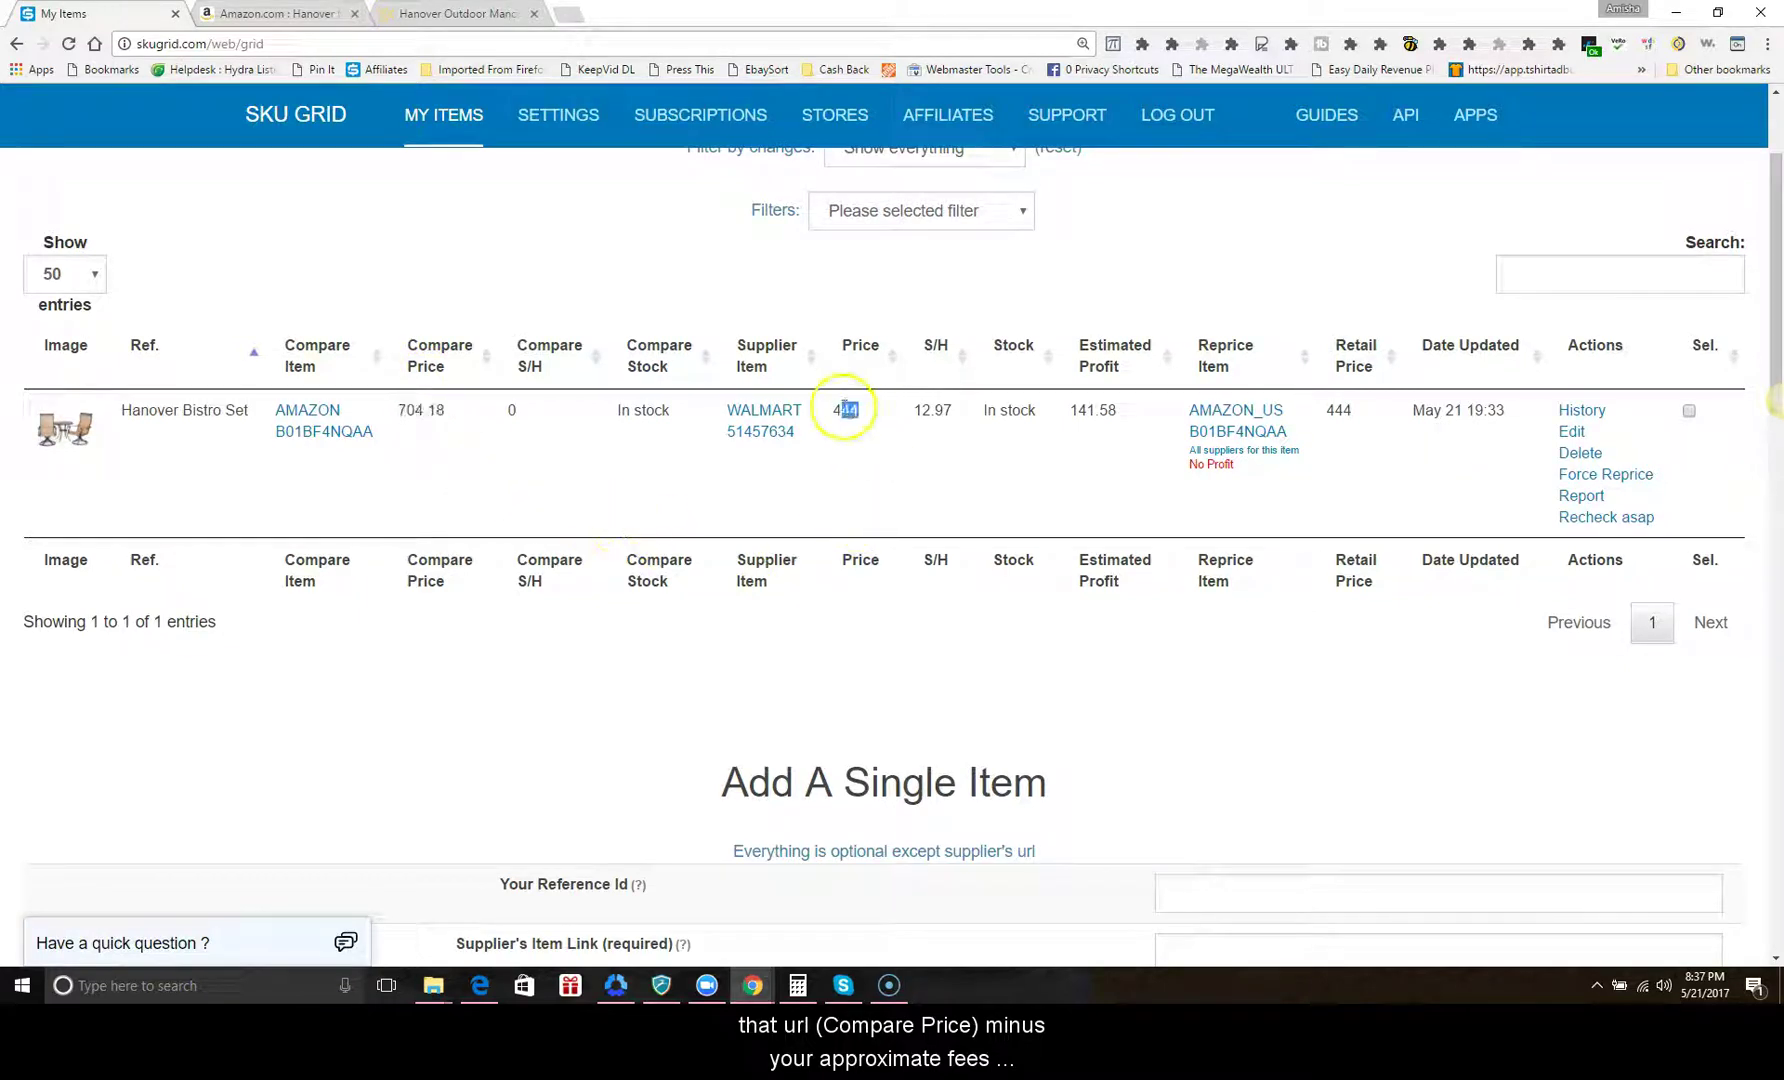
pyautogui.doubleClick(928, 414)
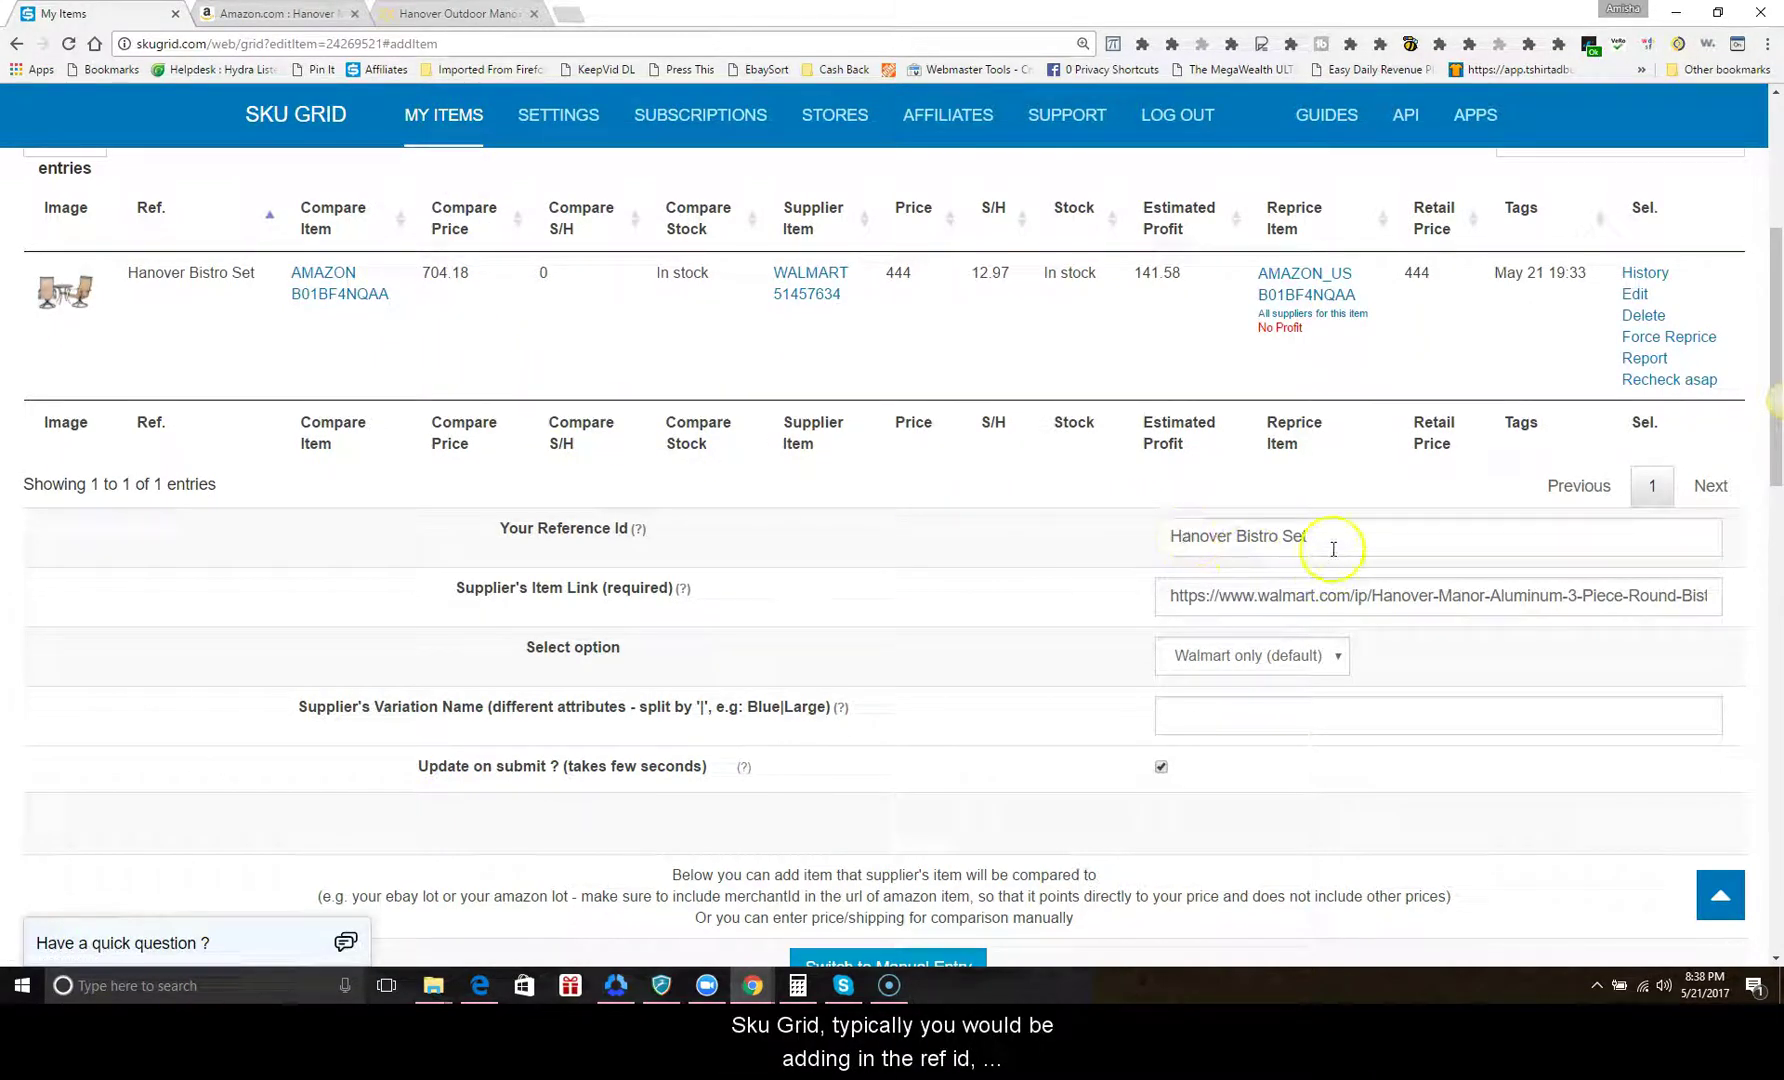
# - Highlight the Reference Id 'Hanover Bistro Set' and the Amazon compare-to item link
pyautogui.moveTo(1334, 542); pyautogui.dragTo(1718, 594)
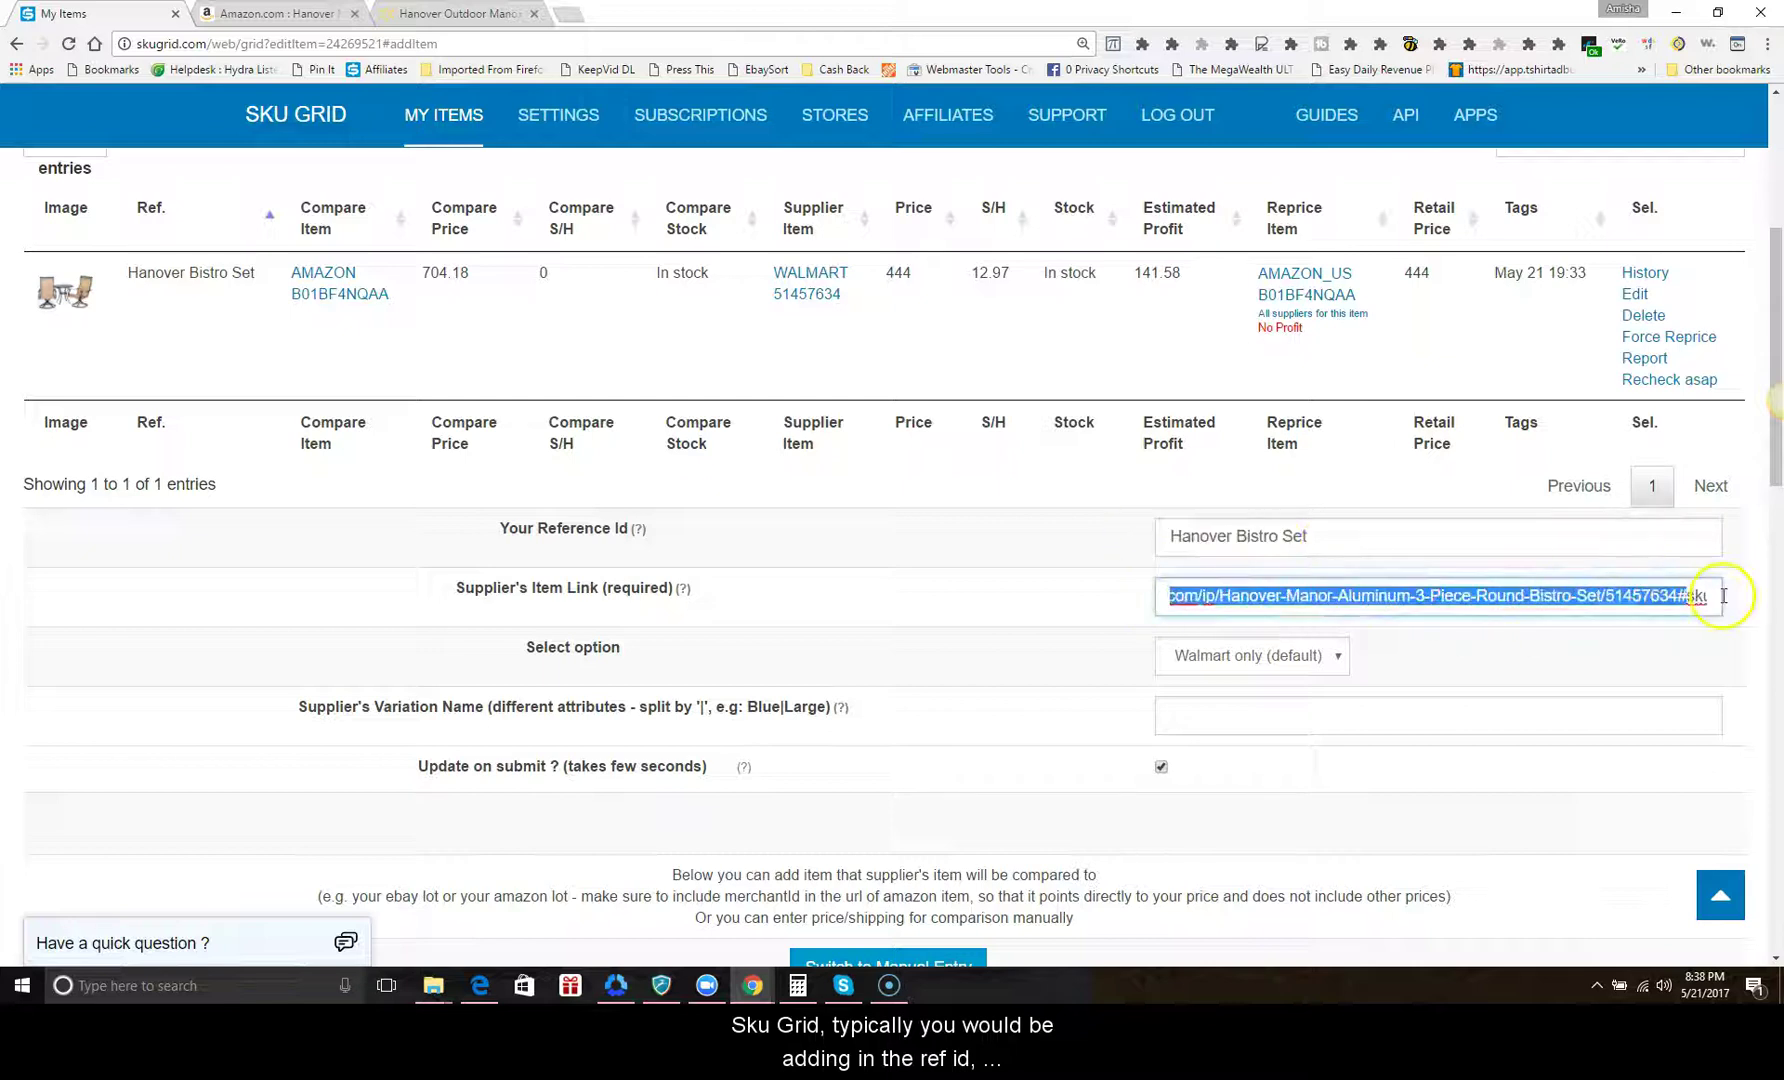
pyautogui.scroll(-2, 1278, 757)
pyautogui.scroll(-2, 1284, 765)
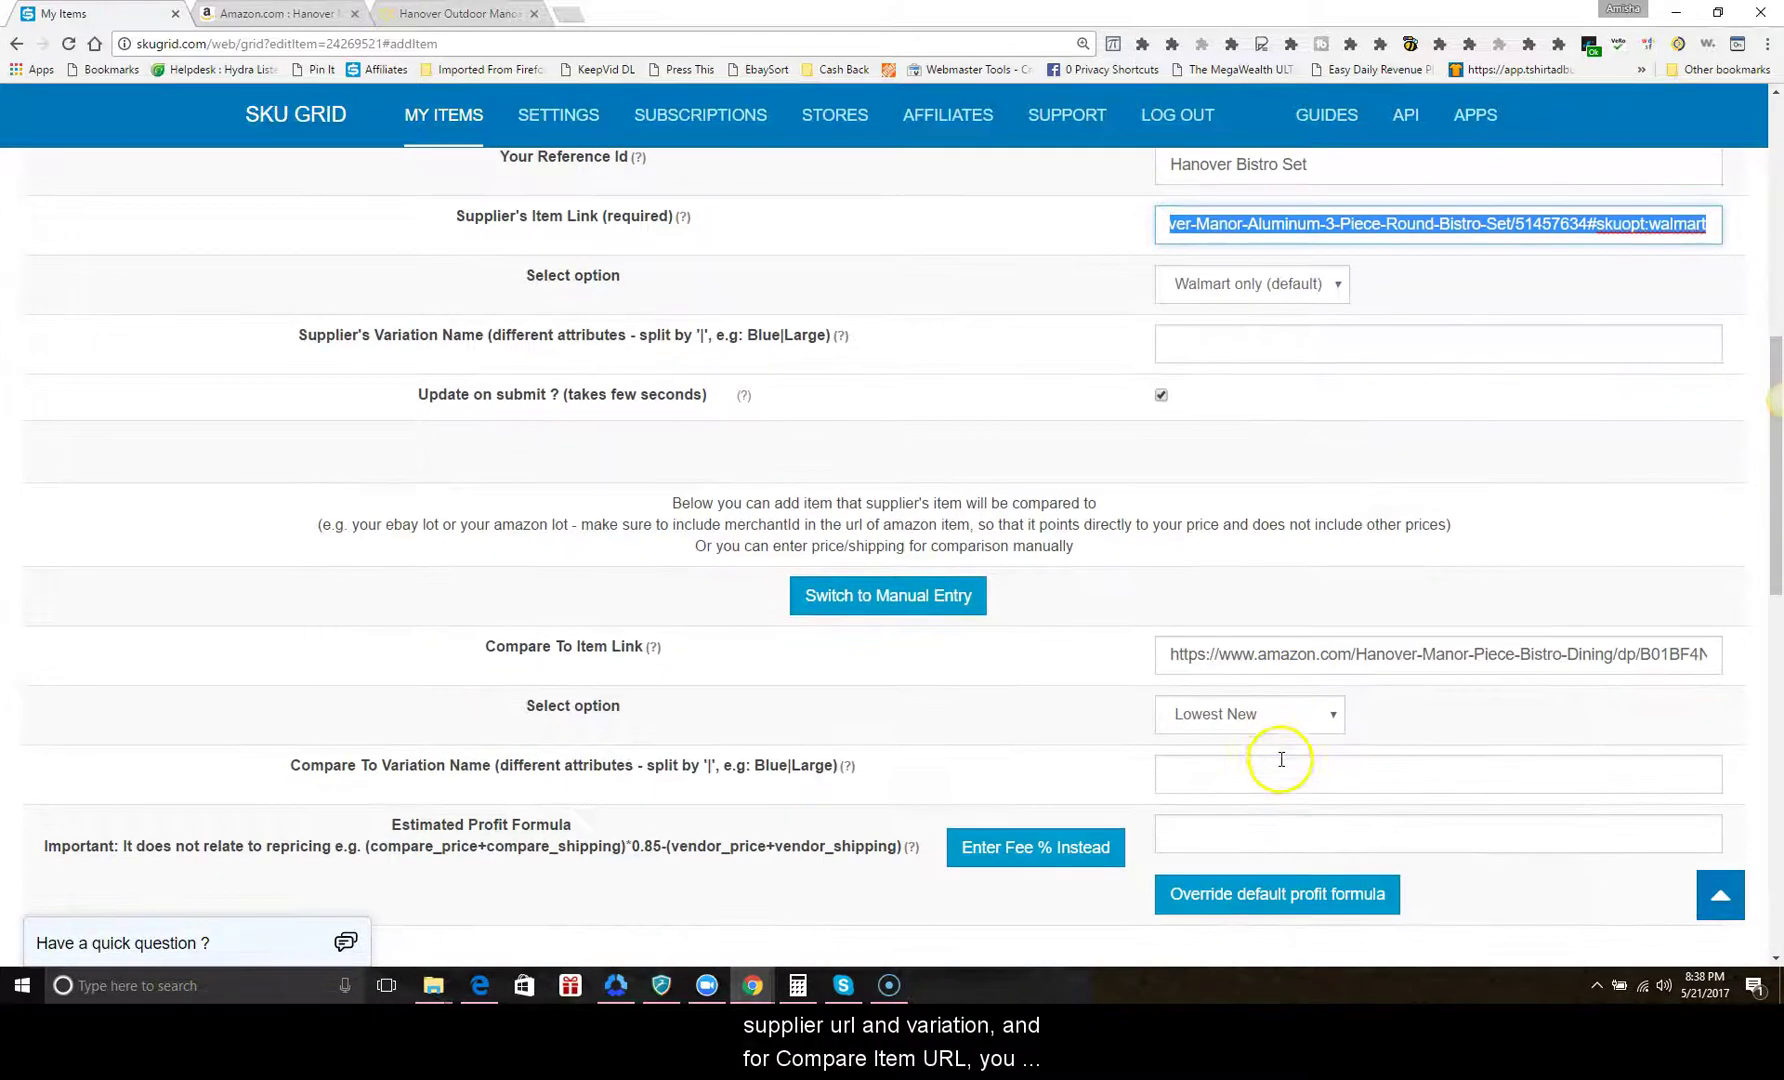
pyautogui.moveTo(1173, 660); pyautogui.dragTo(1627, 654)
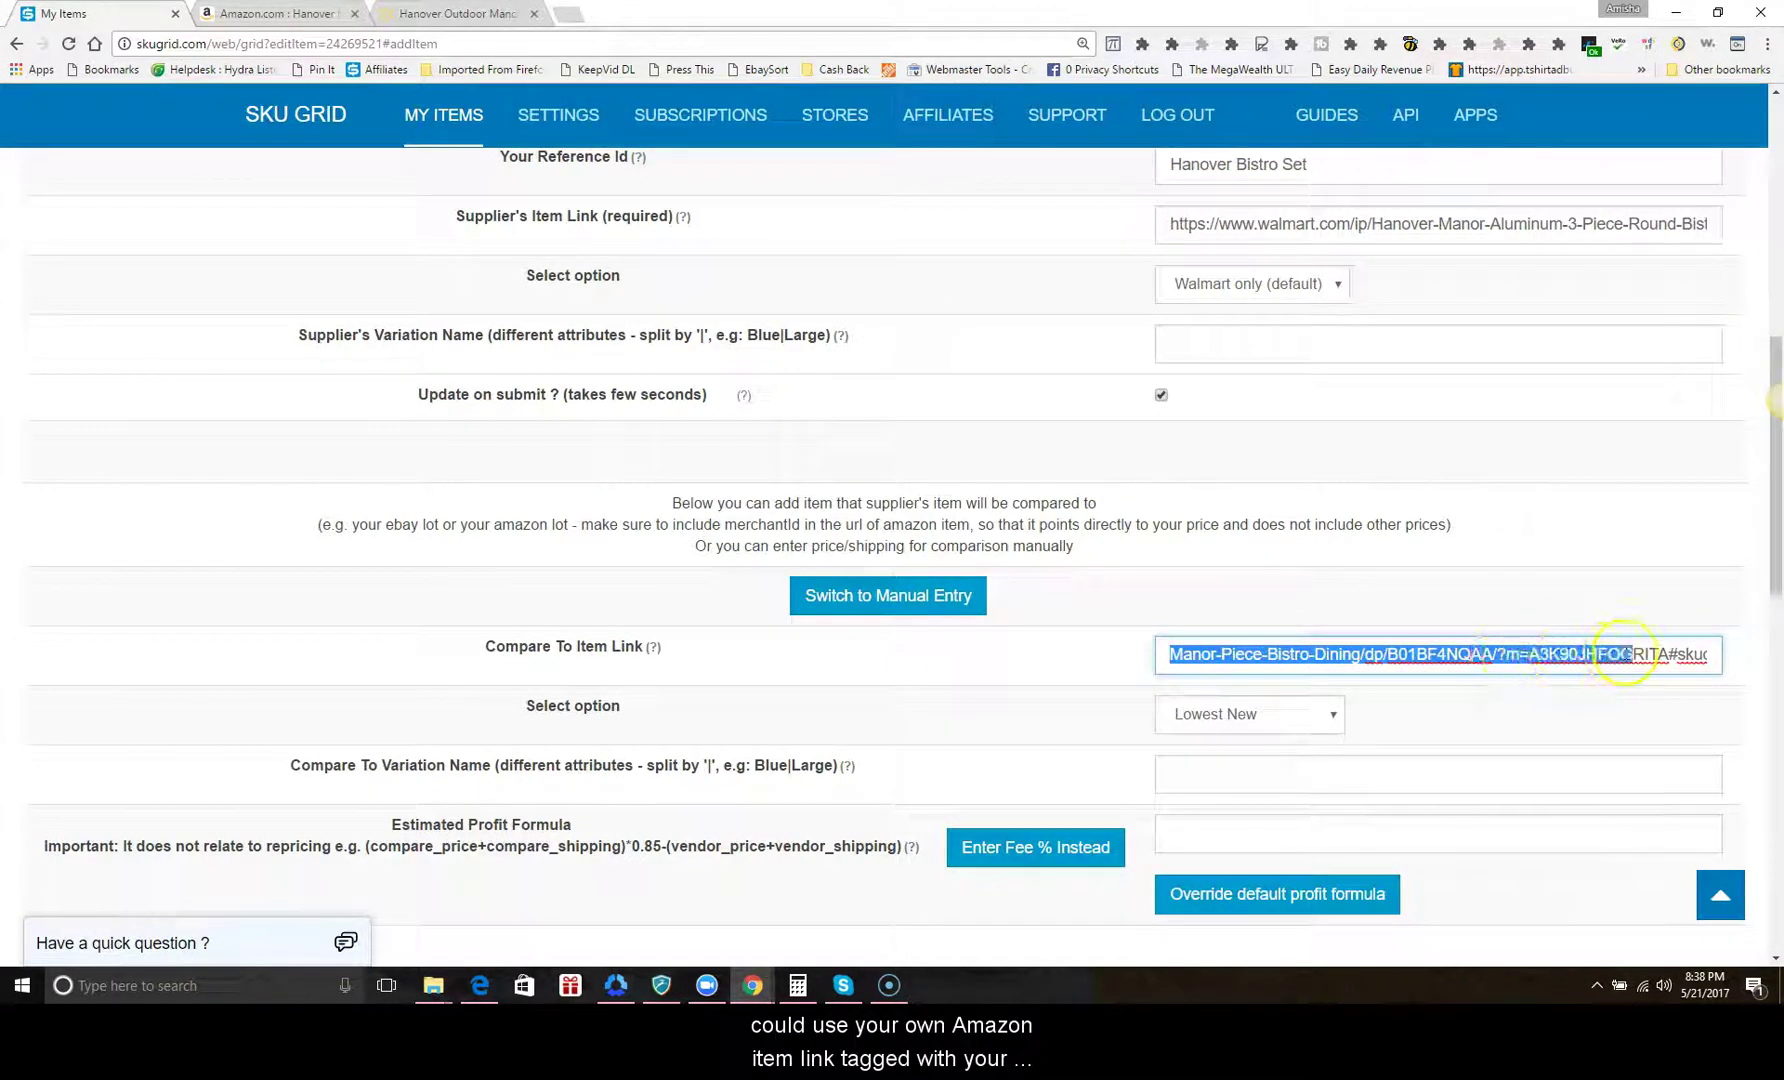
# - Set comparison to Lowest New and reprice marketplace to Amazon (US), checking reprice SKU B01BF4NQAA
pyautogui.click(1314, 714)
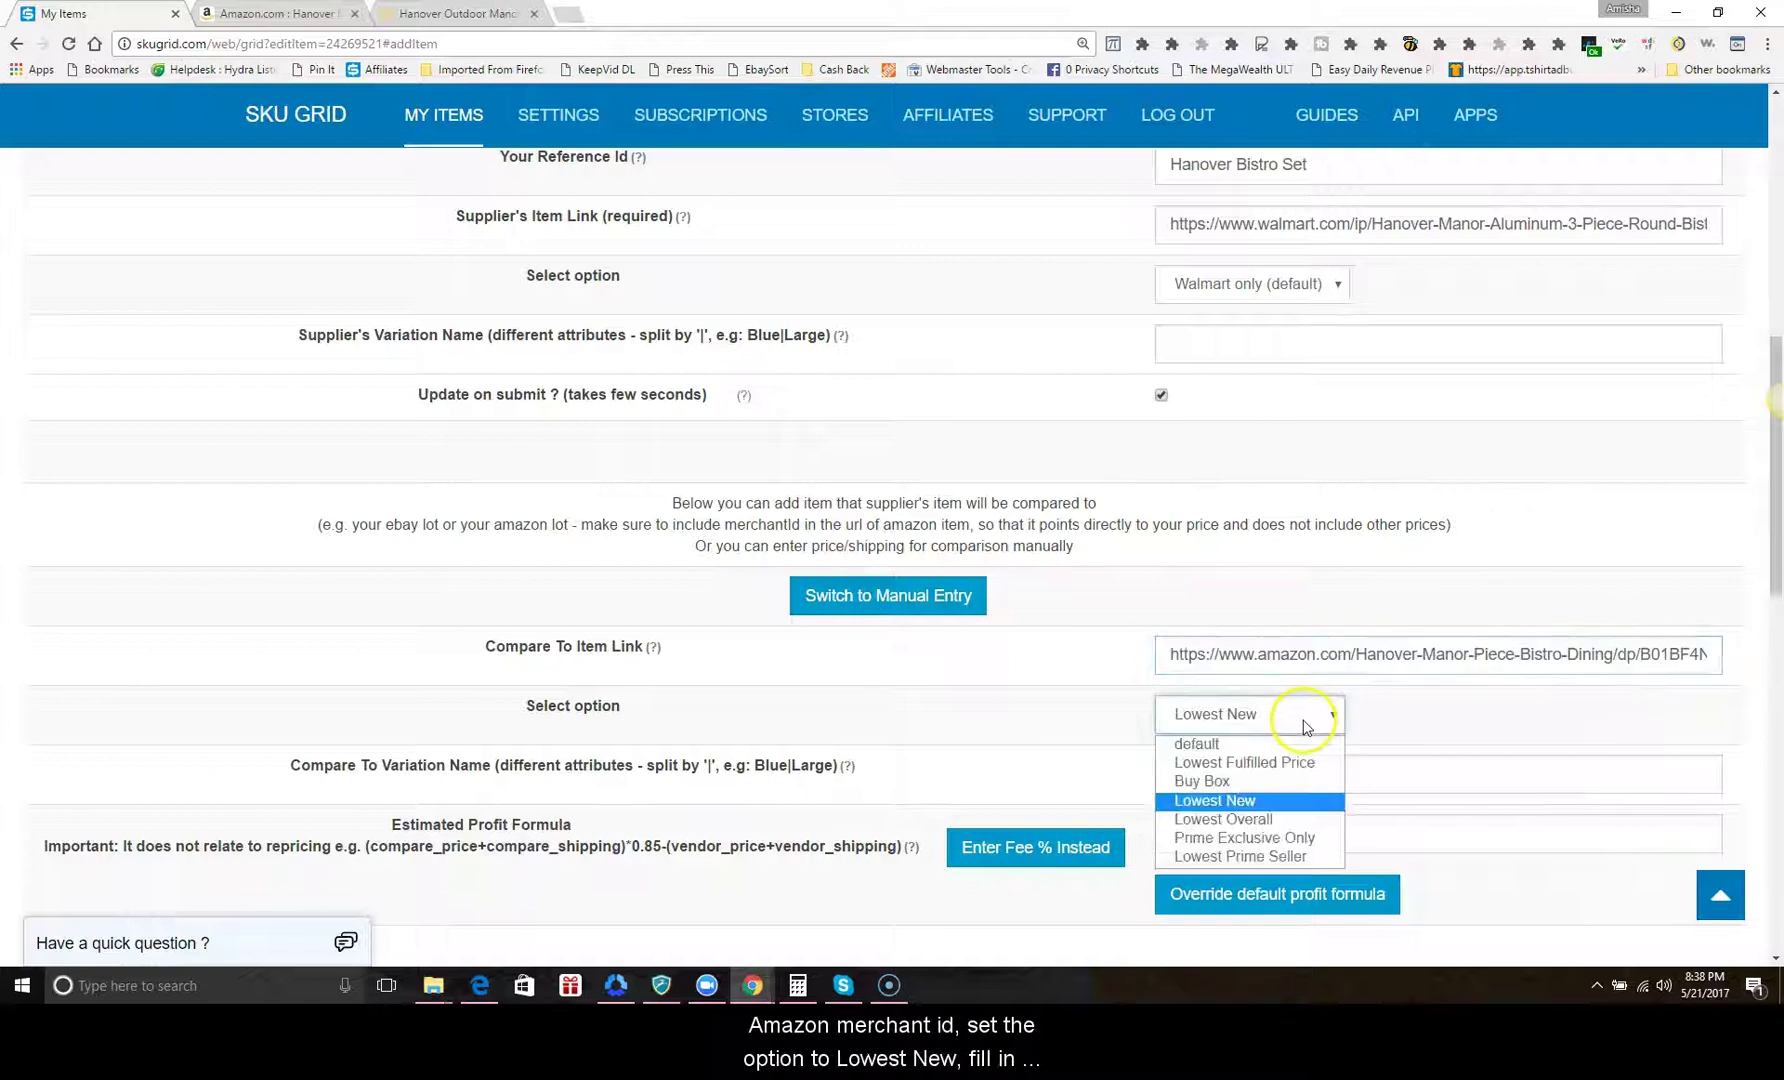
pyautogui.click(1288, 808)
pyautogui.scroll(-4, 1288, 808)
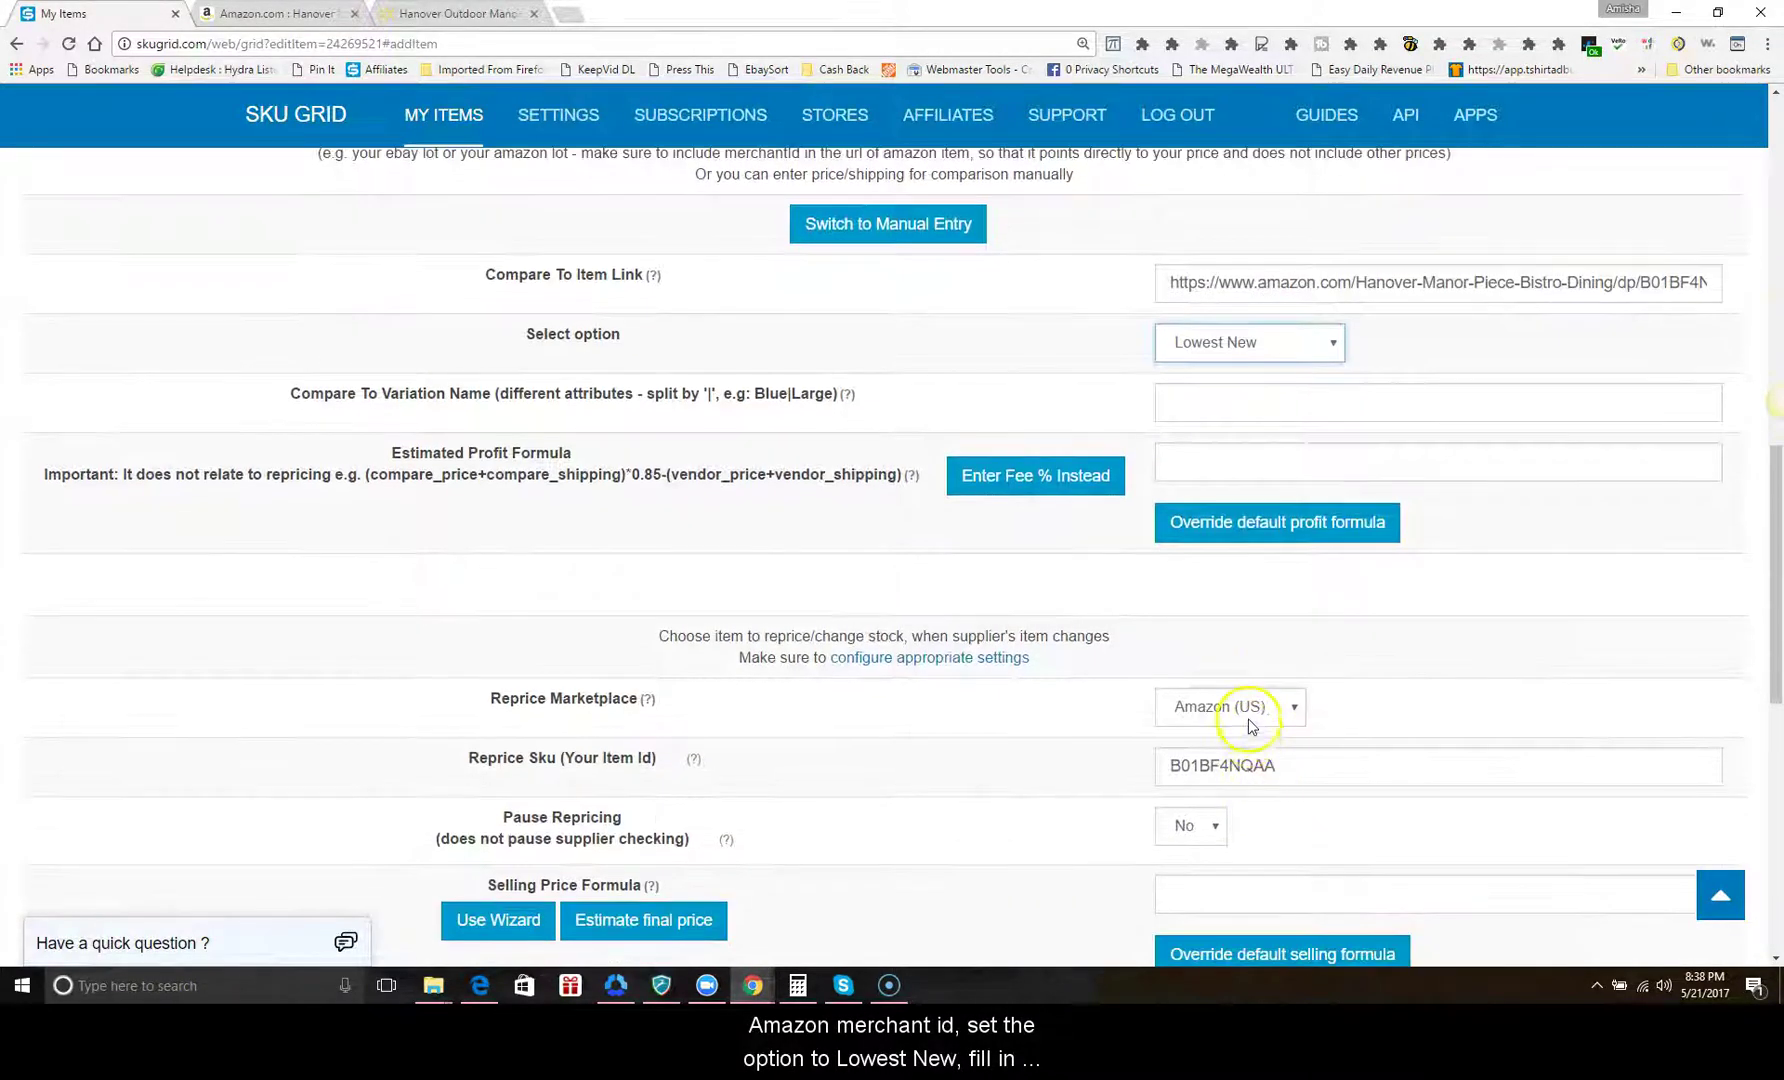
pyautogui.click(1242, 707)
pyautogui.click(1225, 792)
pyautogui.doubleClick(1240, 767)
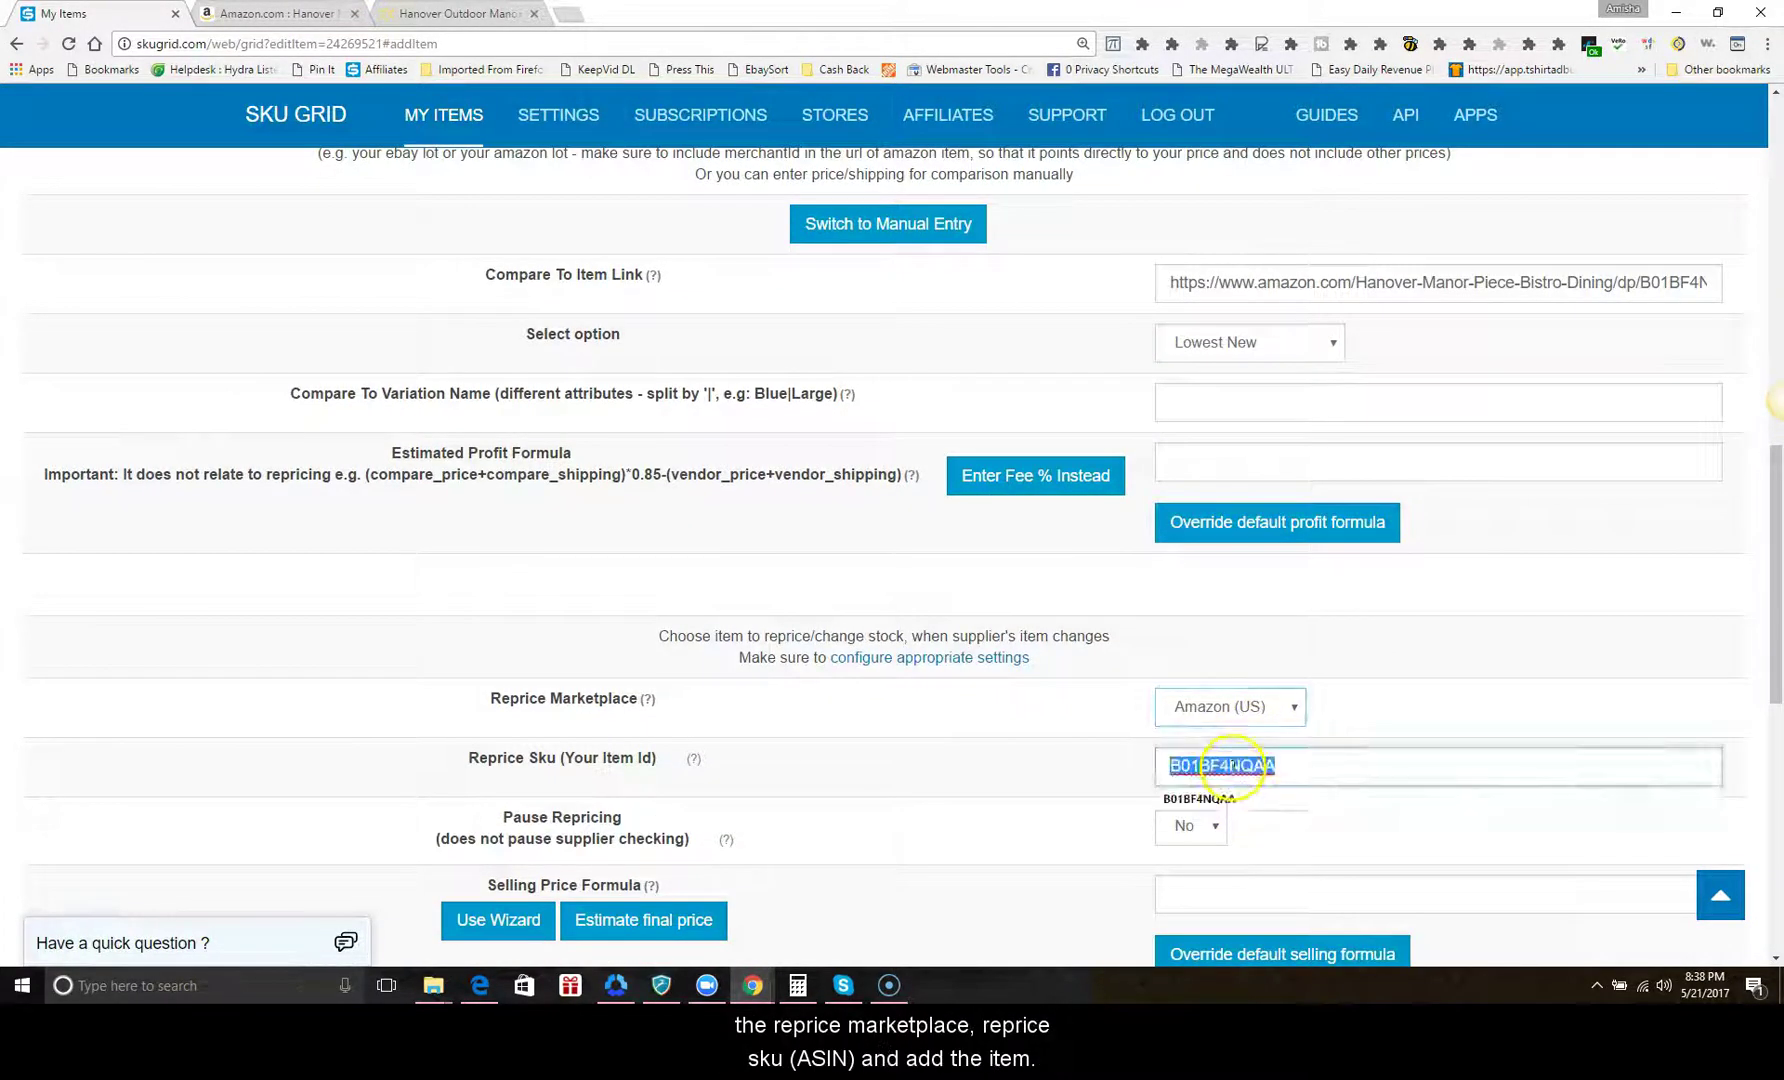
pyautogui.click(1065, 803)
# - Save the updated item and go to the Amazon product page
pyautogui.scroll(-3, 1000, 795)
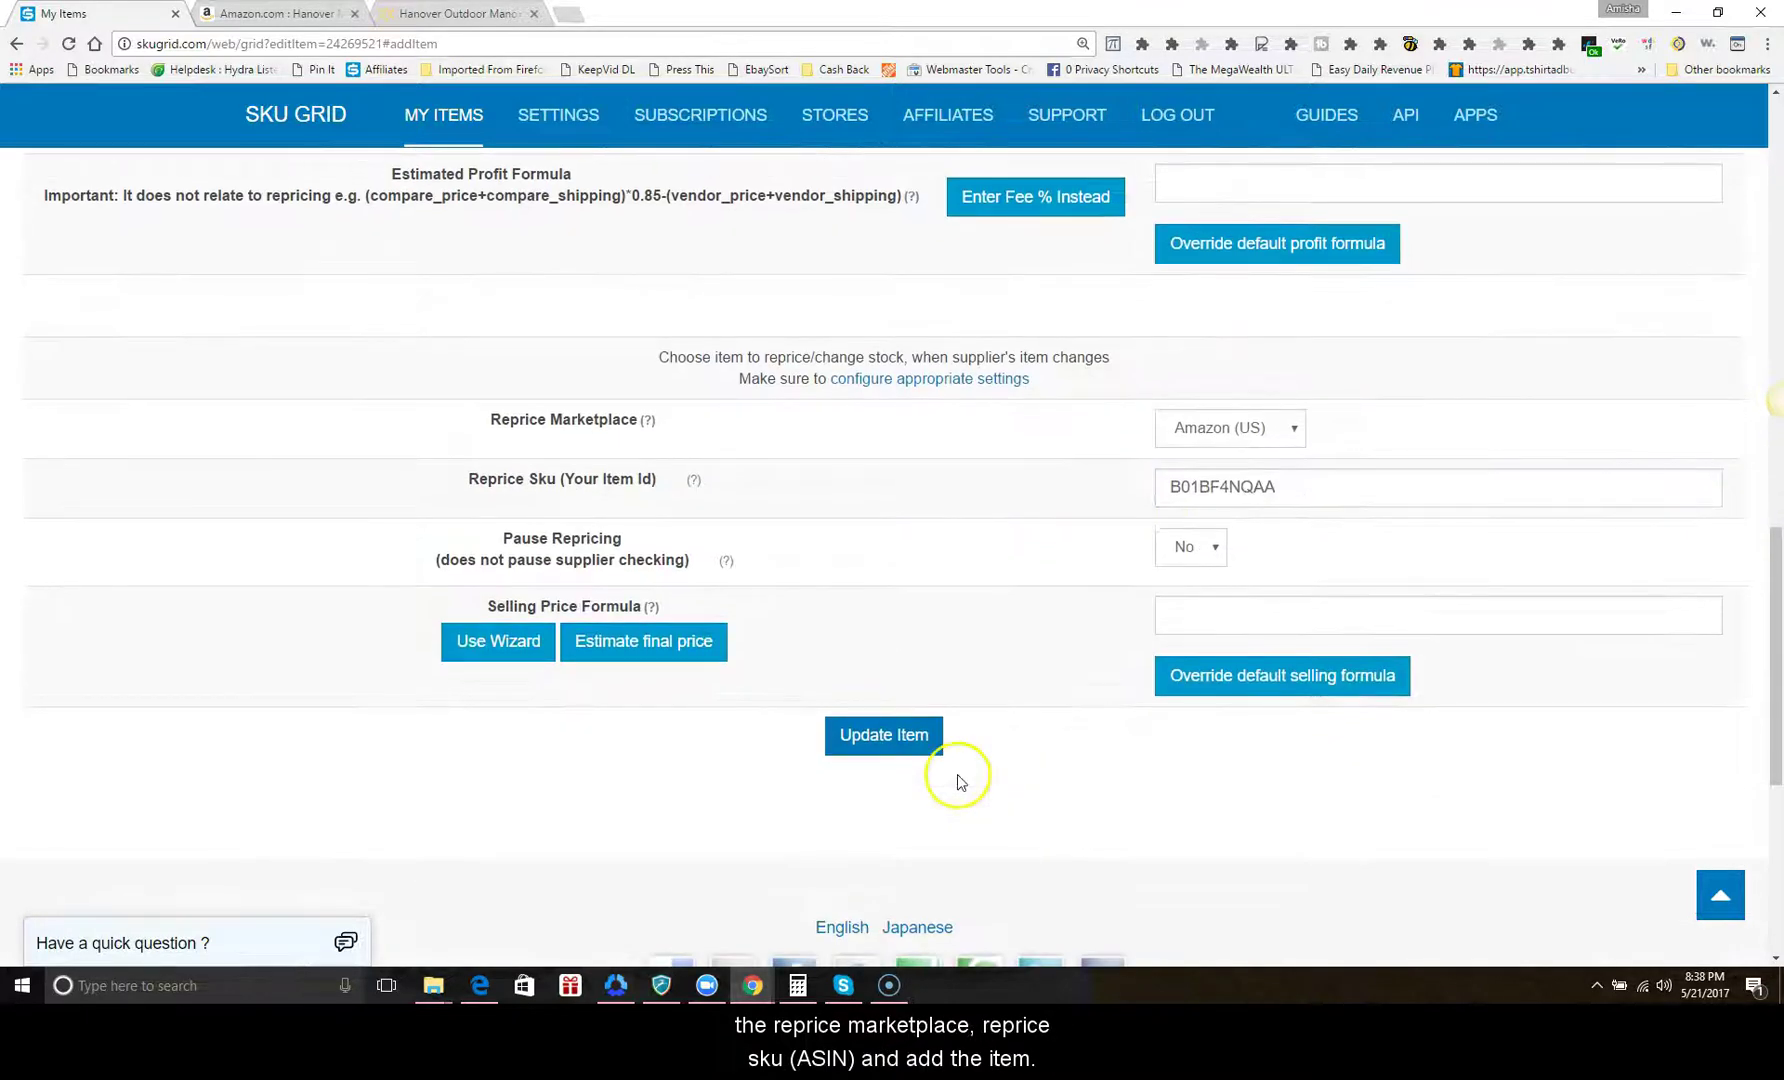
pyautogui.click(879, 740)
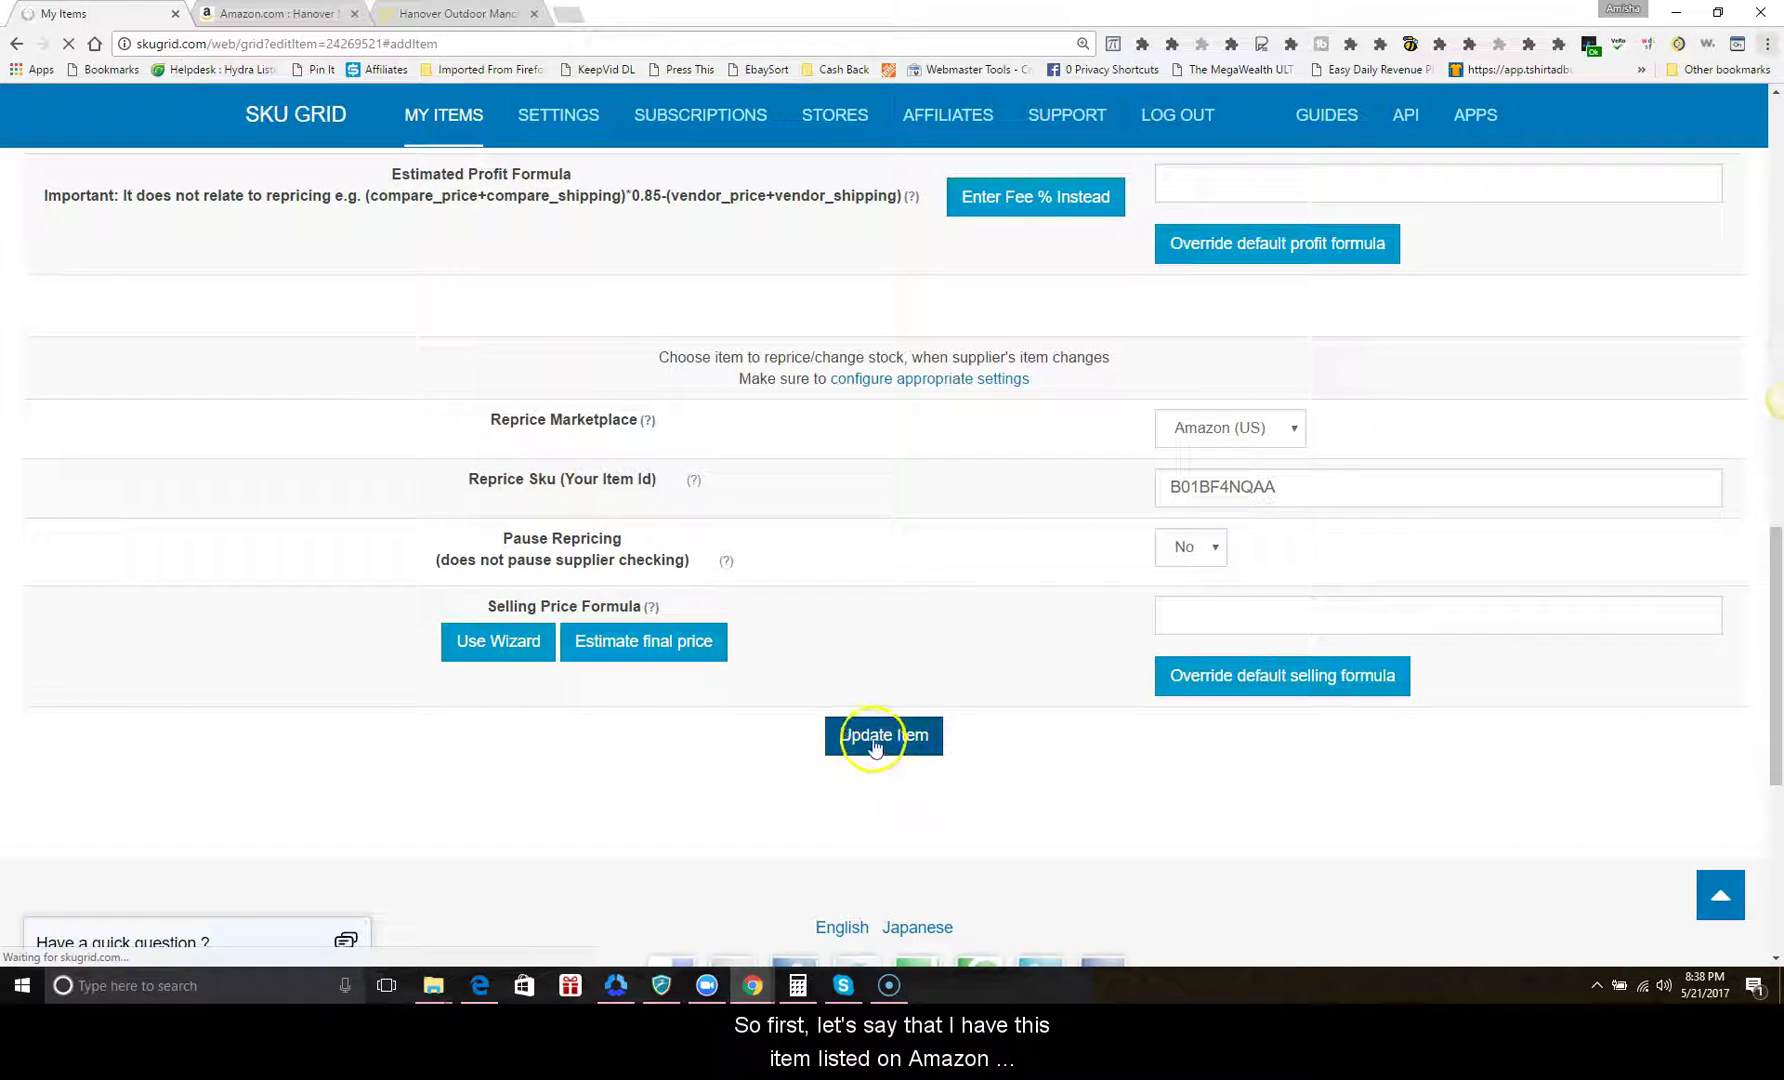
pyautogui.click(288, 13)
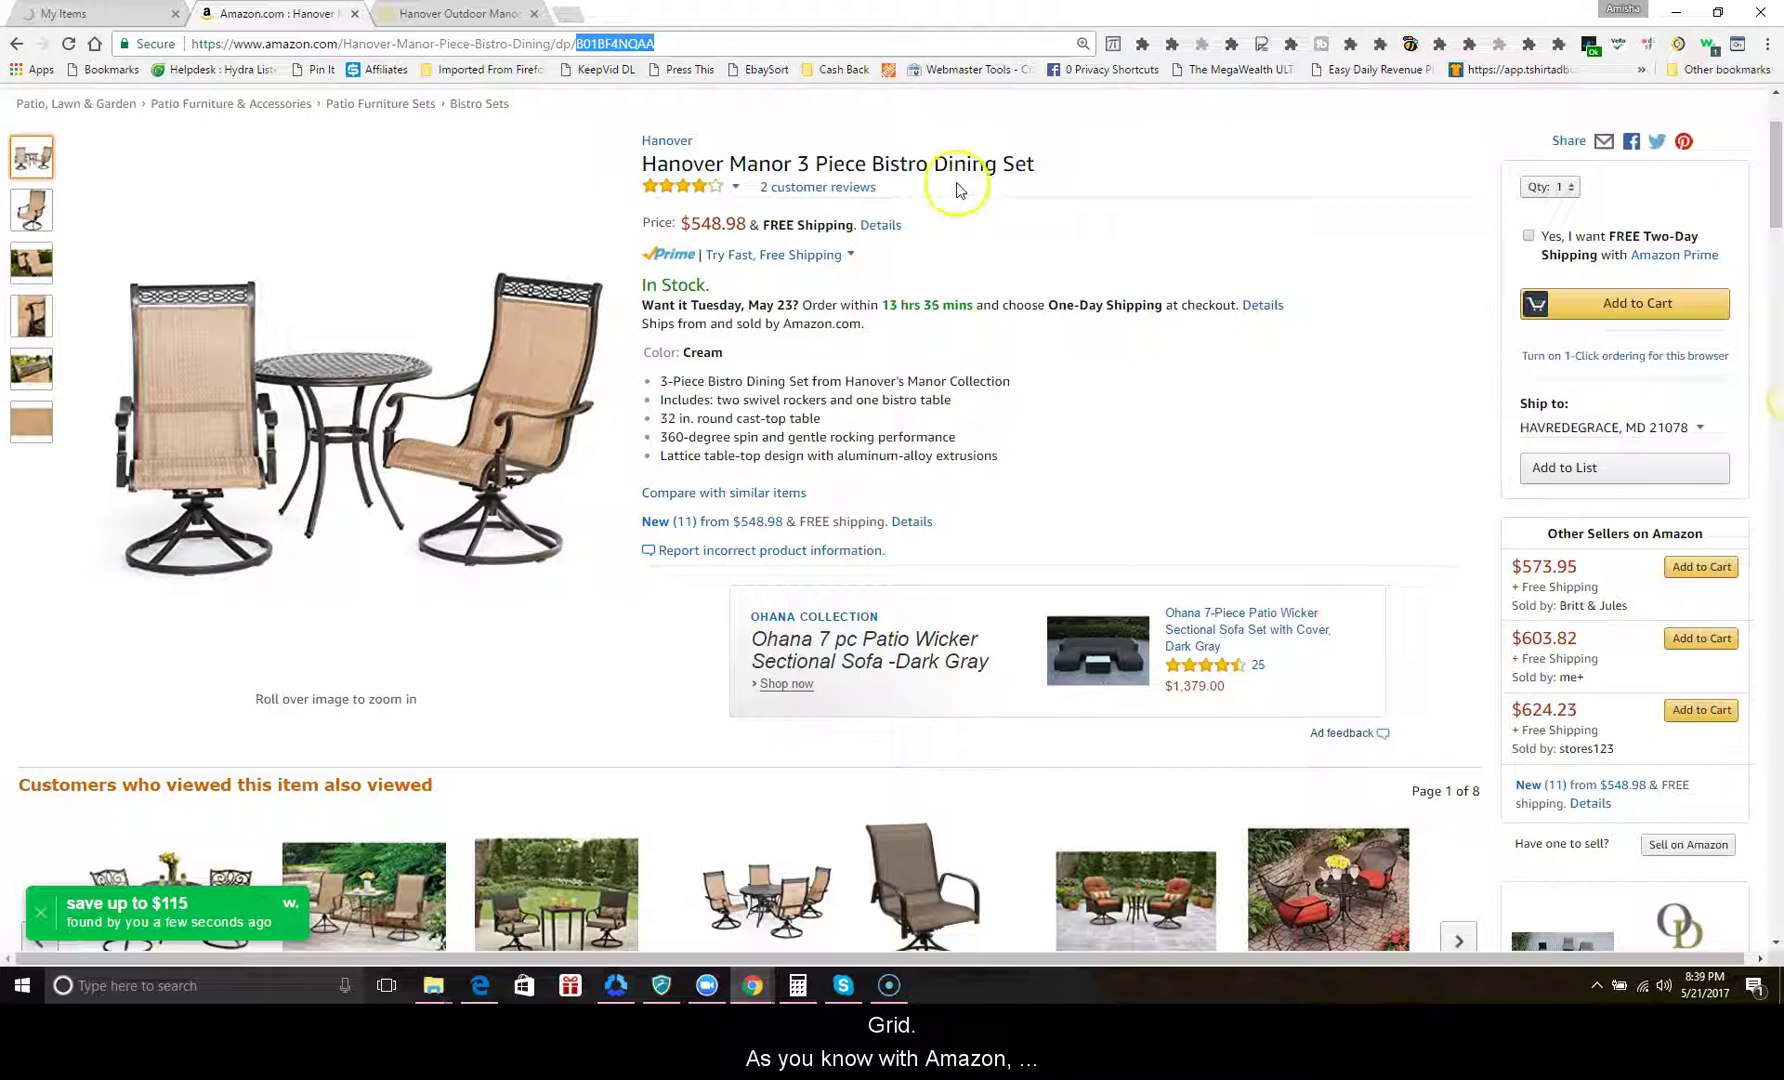
# - Open the 'New (11) from $548.98' offers and highlight the offer-listing address through the ASIN
pyautogui.click(998, 242)
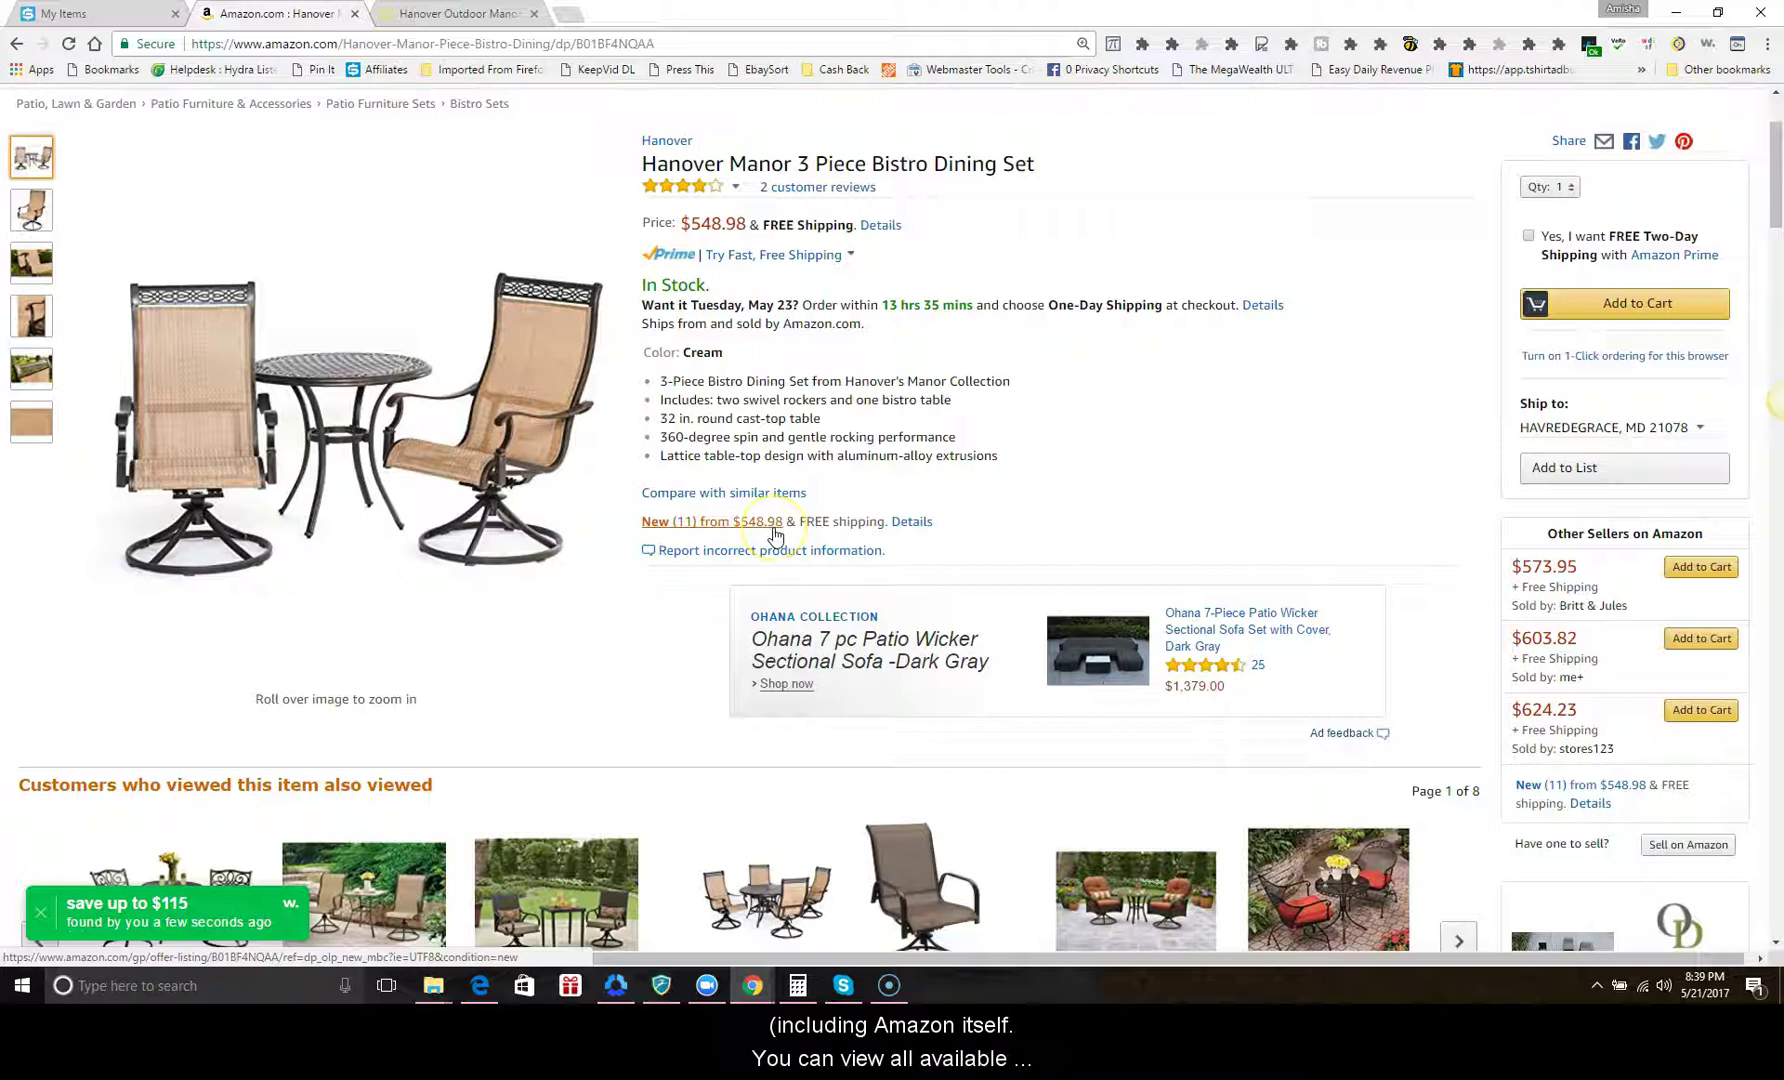
pyautogui.click(775, 535)
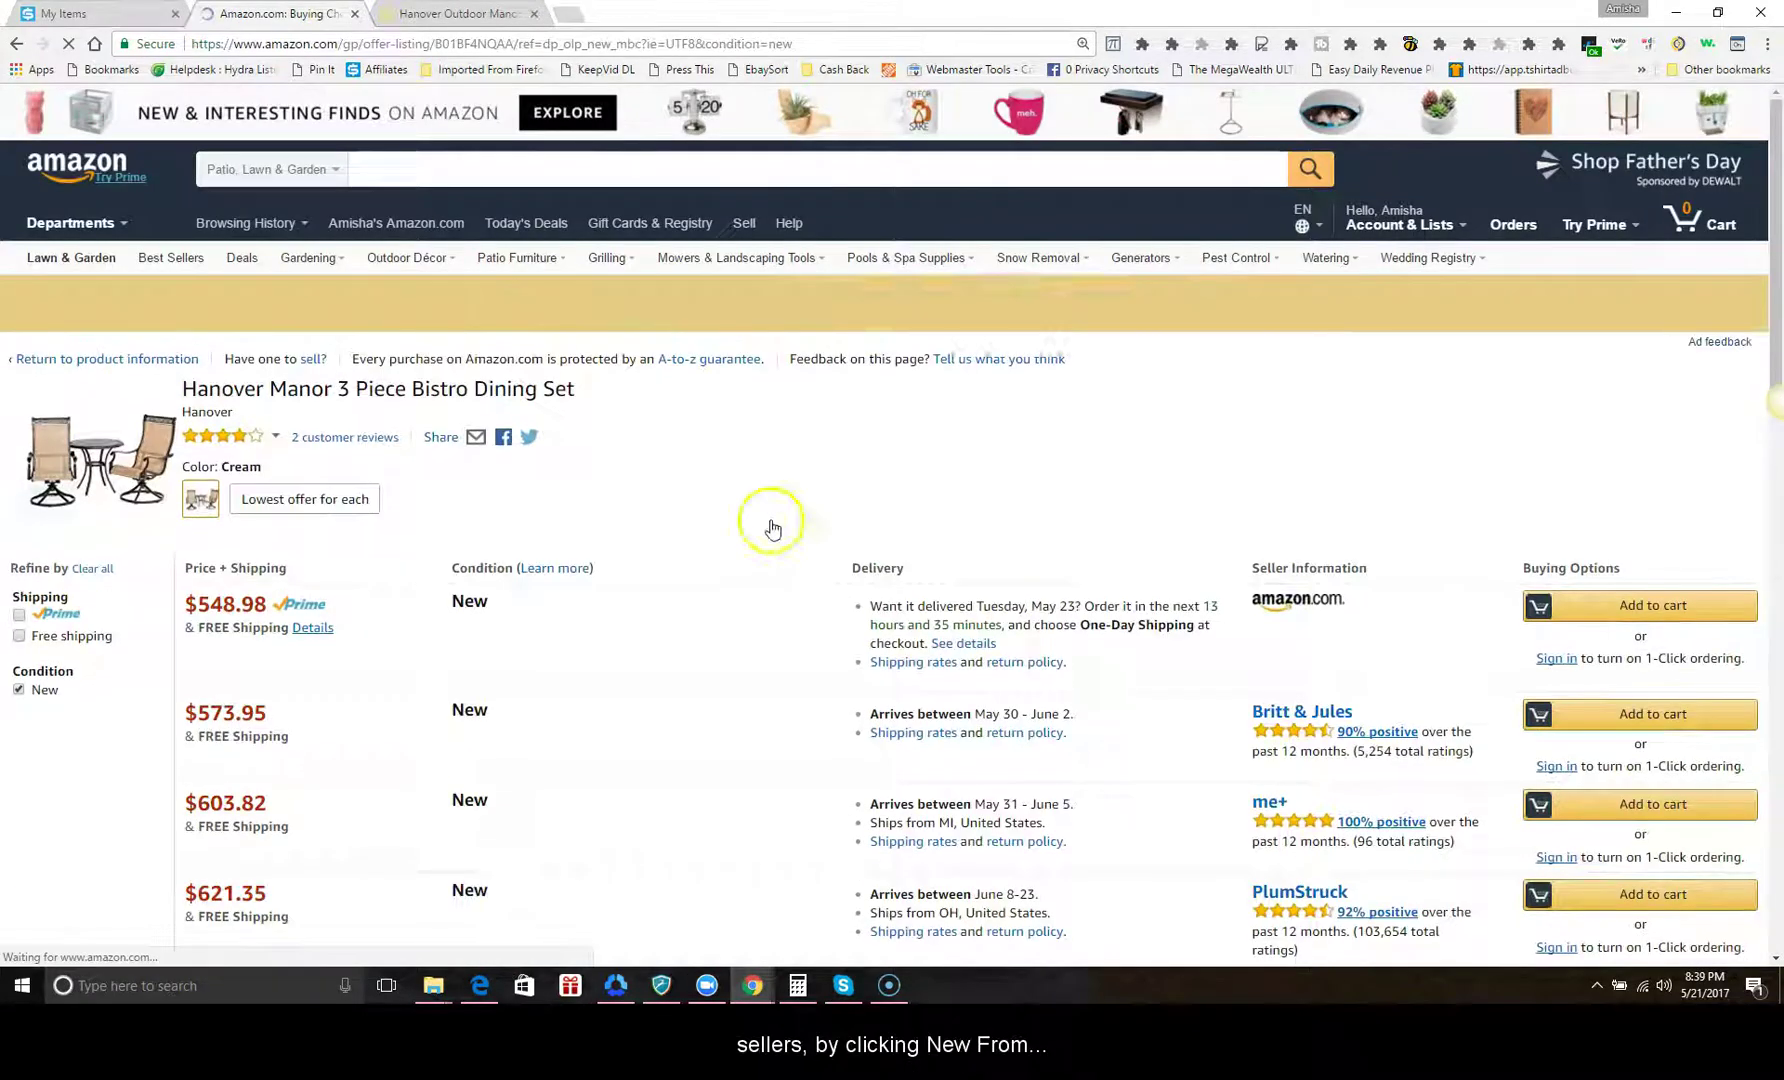
pyautogui.moveTo(193, 44); pyautogui.dragTo(432, 48)
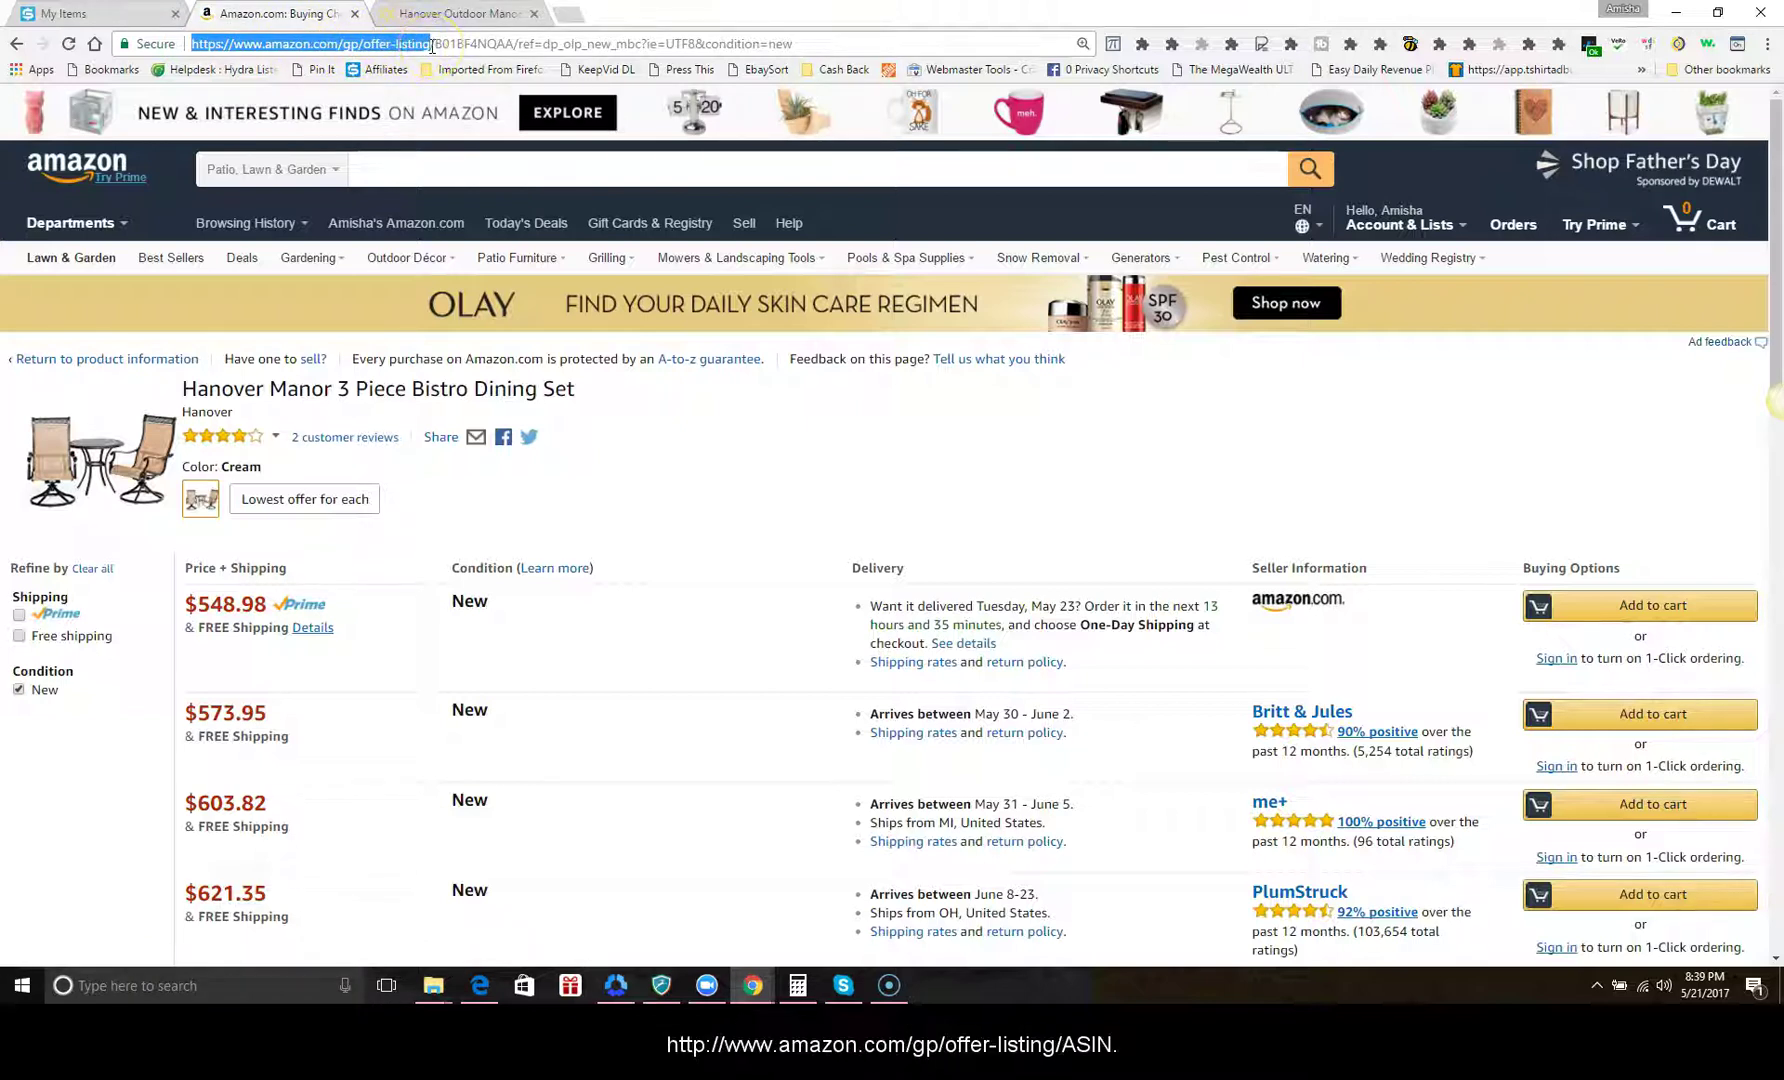
pyautogui.moveTo(432, 46); pyautogui.dragTo(516, 44)
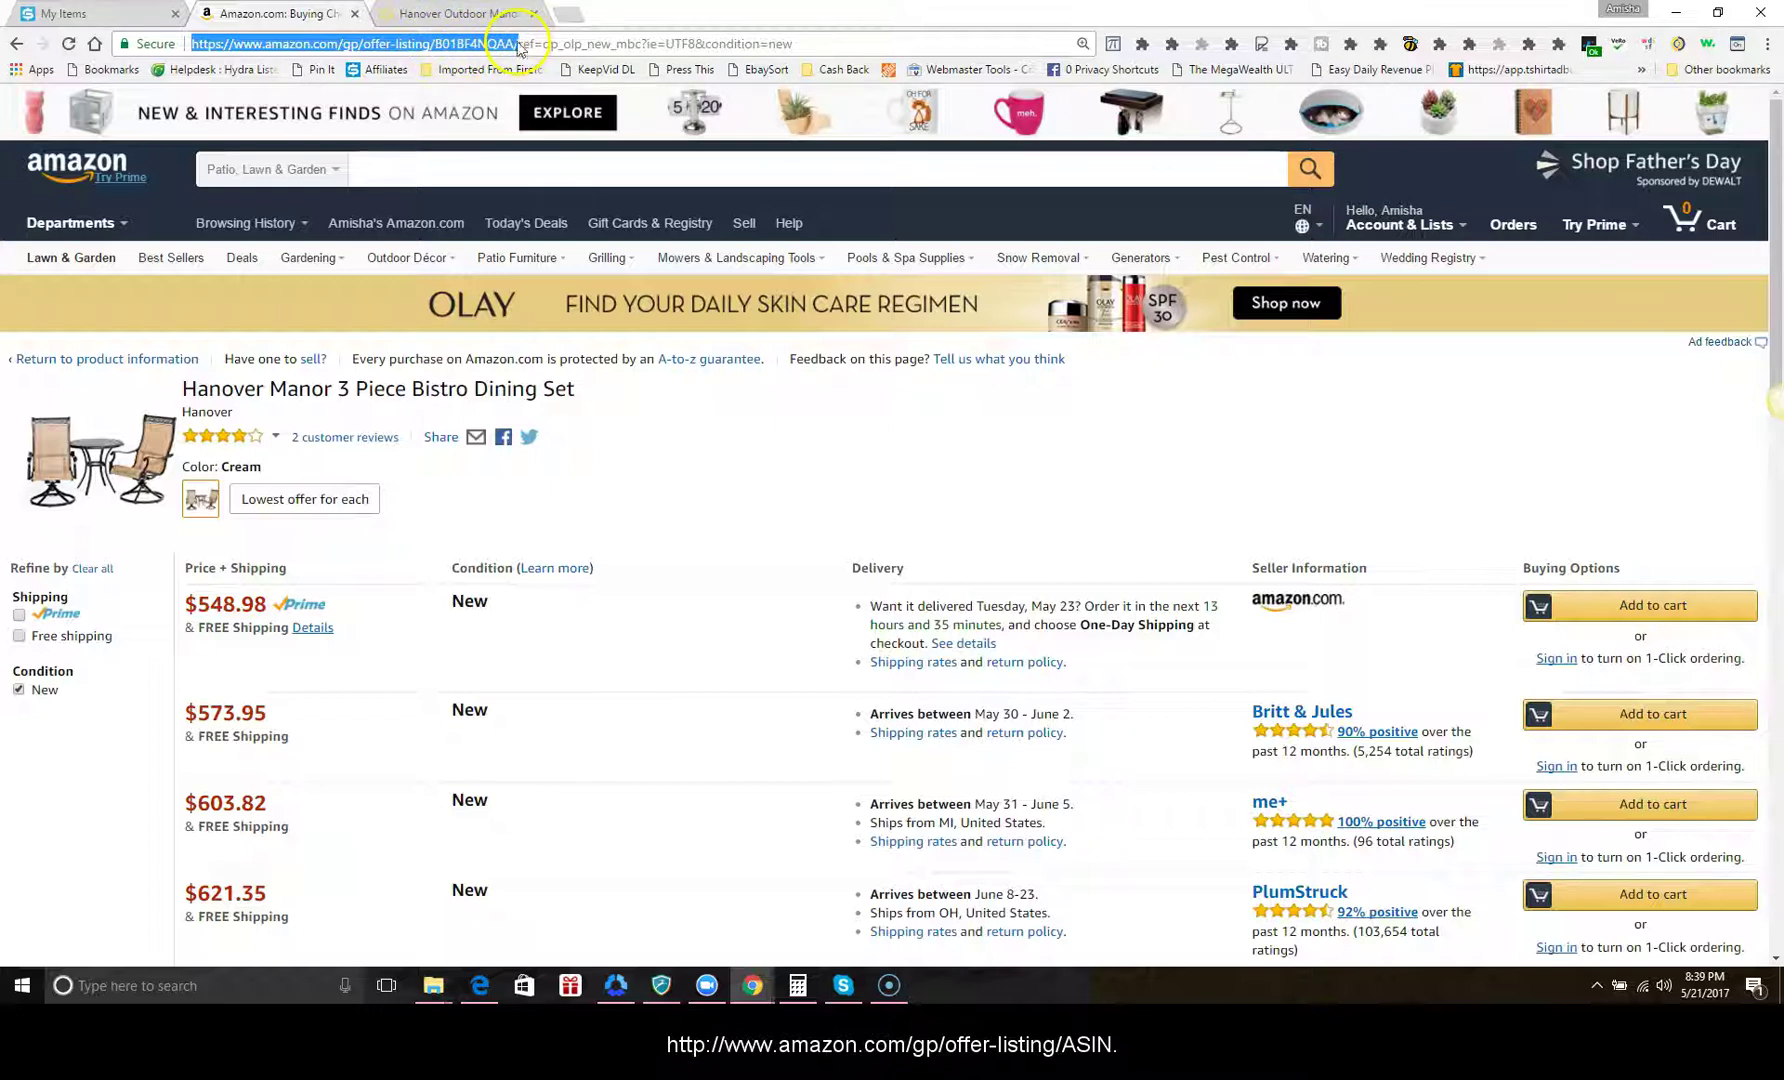
pyautogui.click(531, 111)
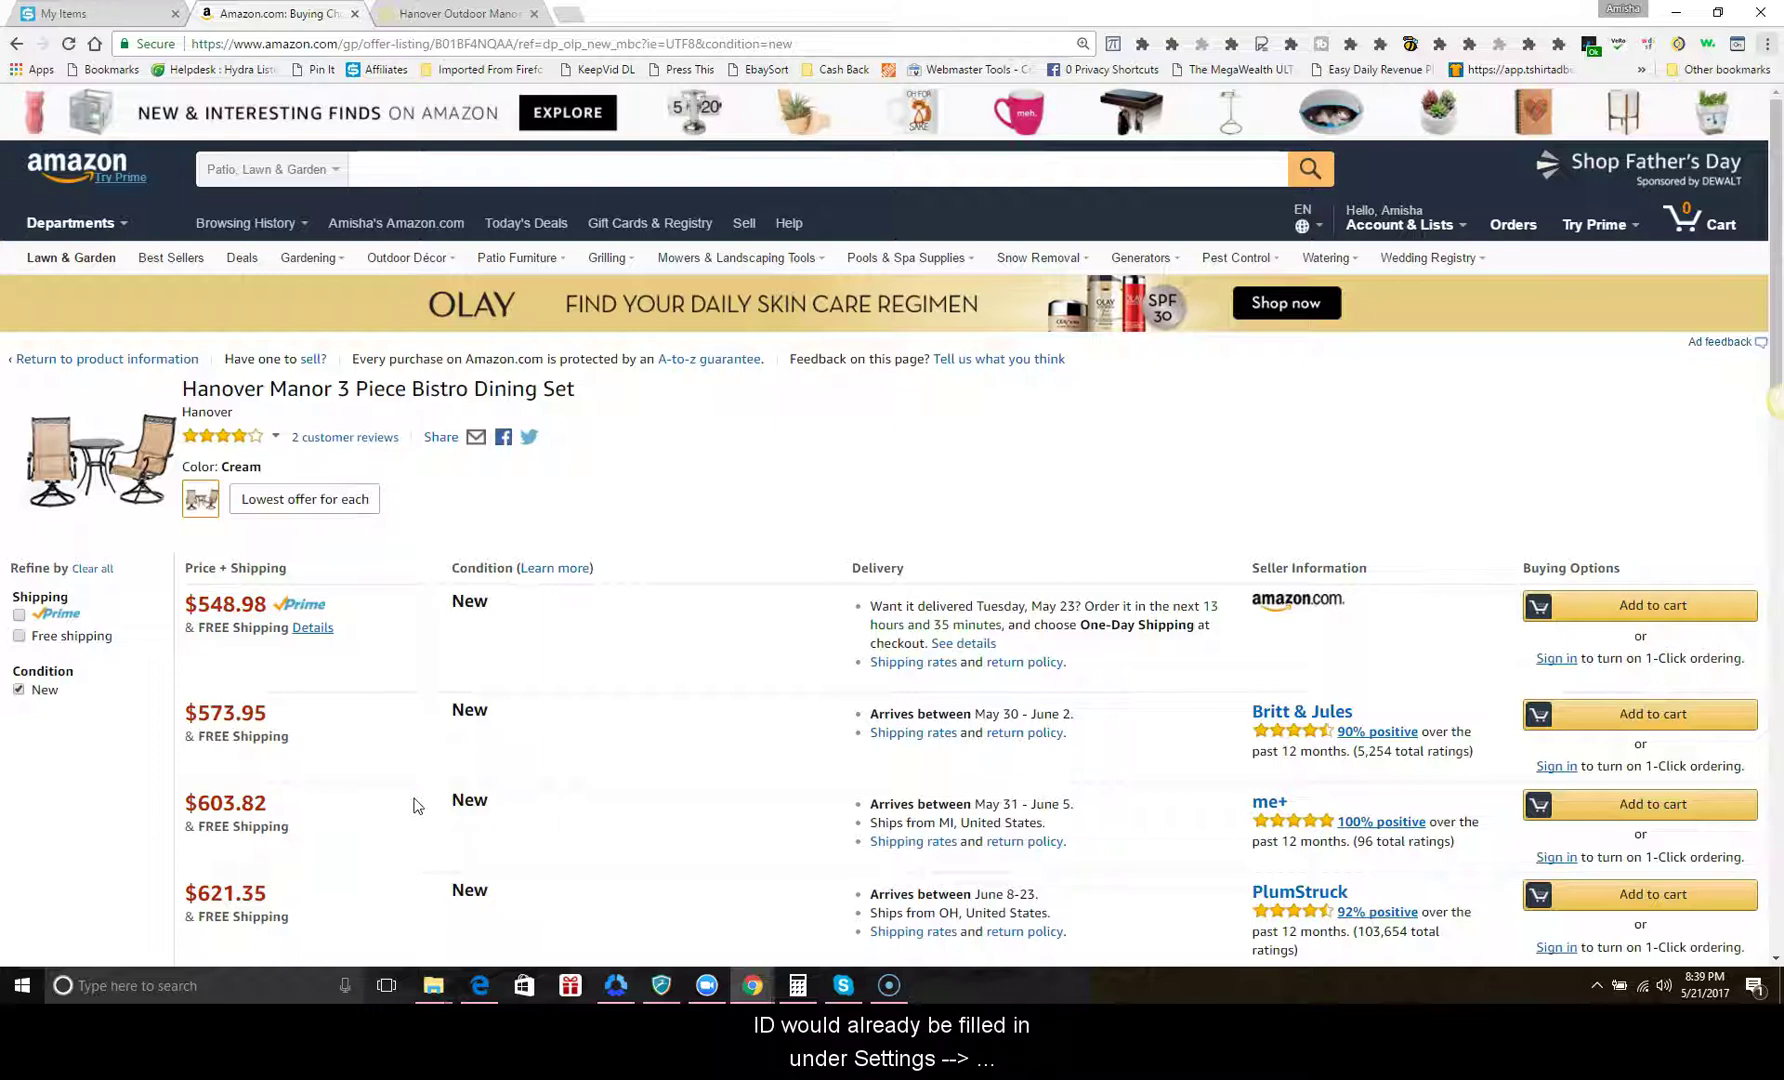
# - Open SKU Grid's Settings page in a new tab and switch to it
pyautogui.click(105, 13)
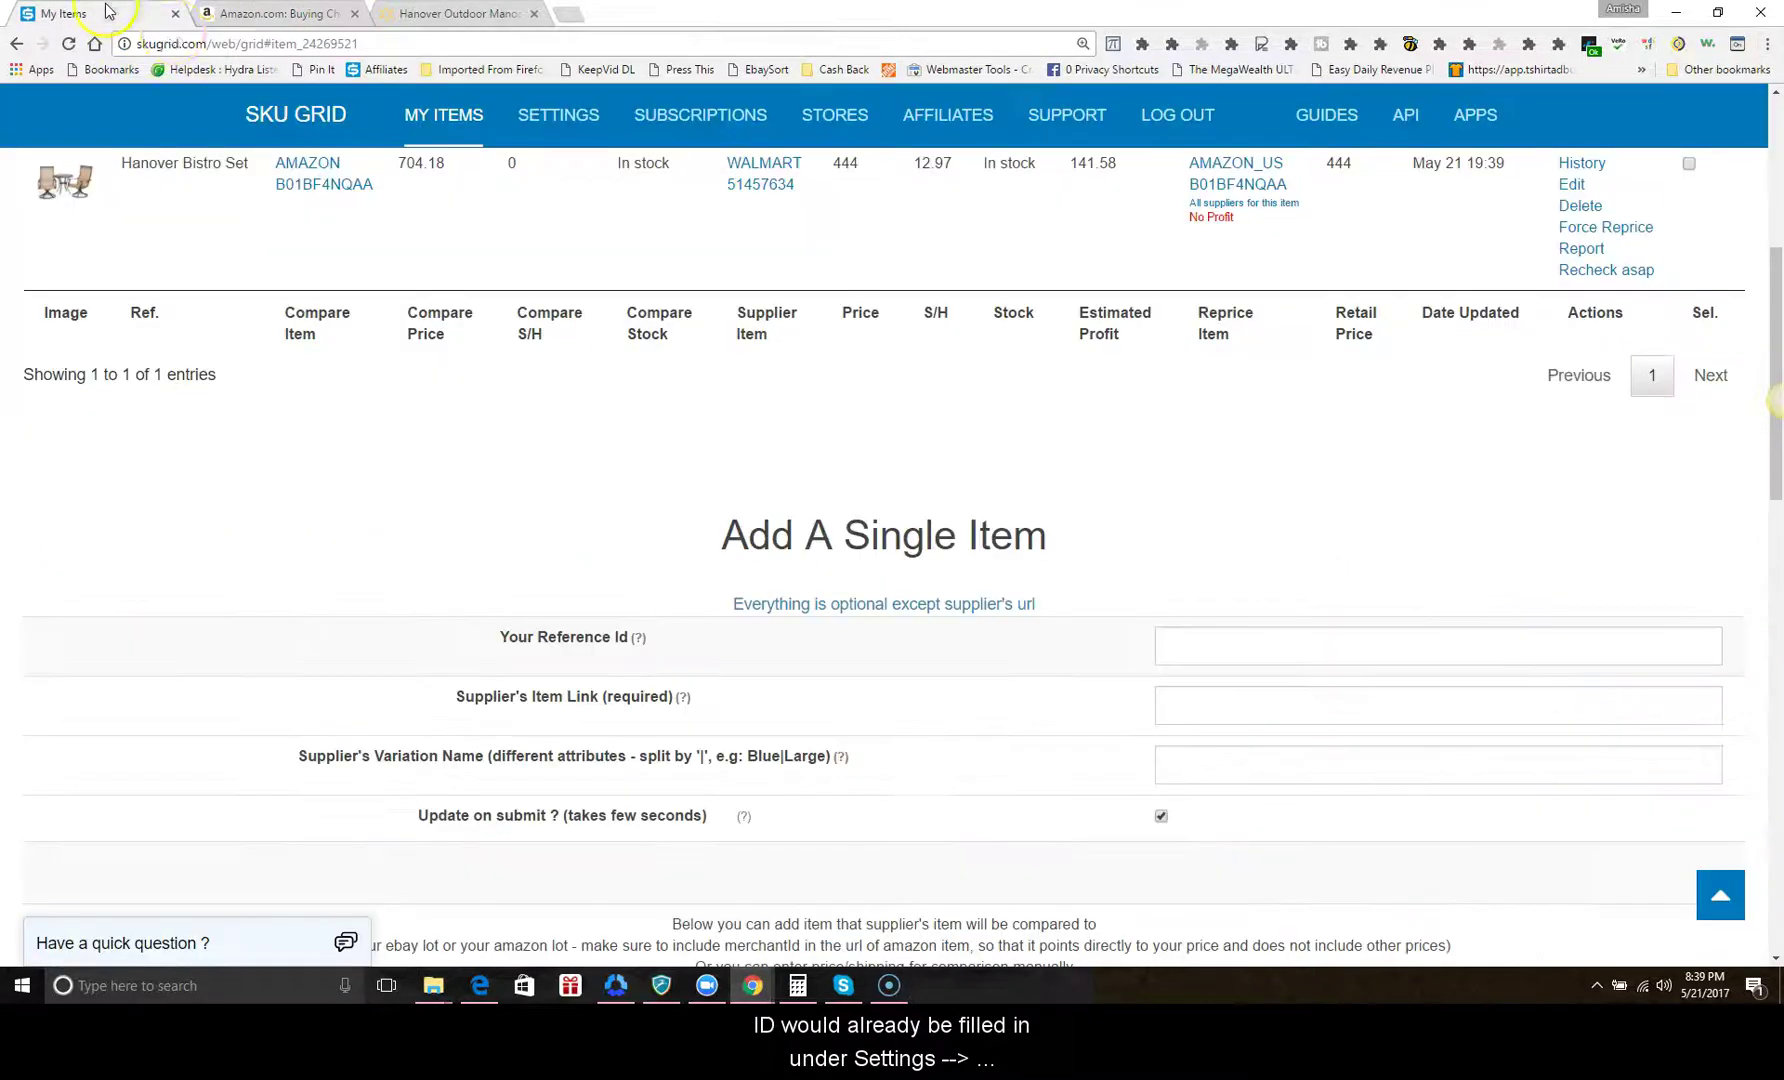
pyautogui.rightClick(540, 112)
pyautogui.click(600, 122)
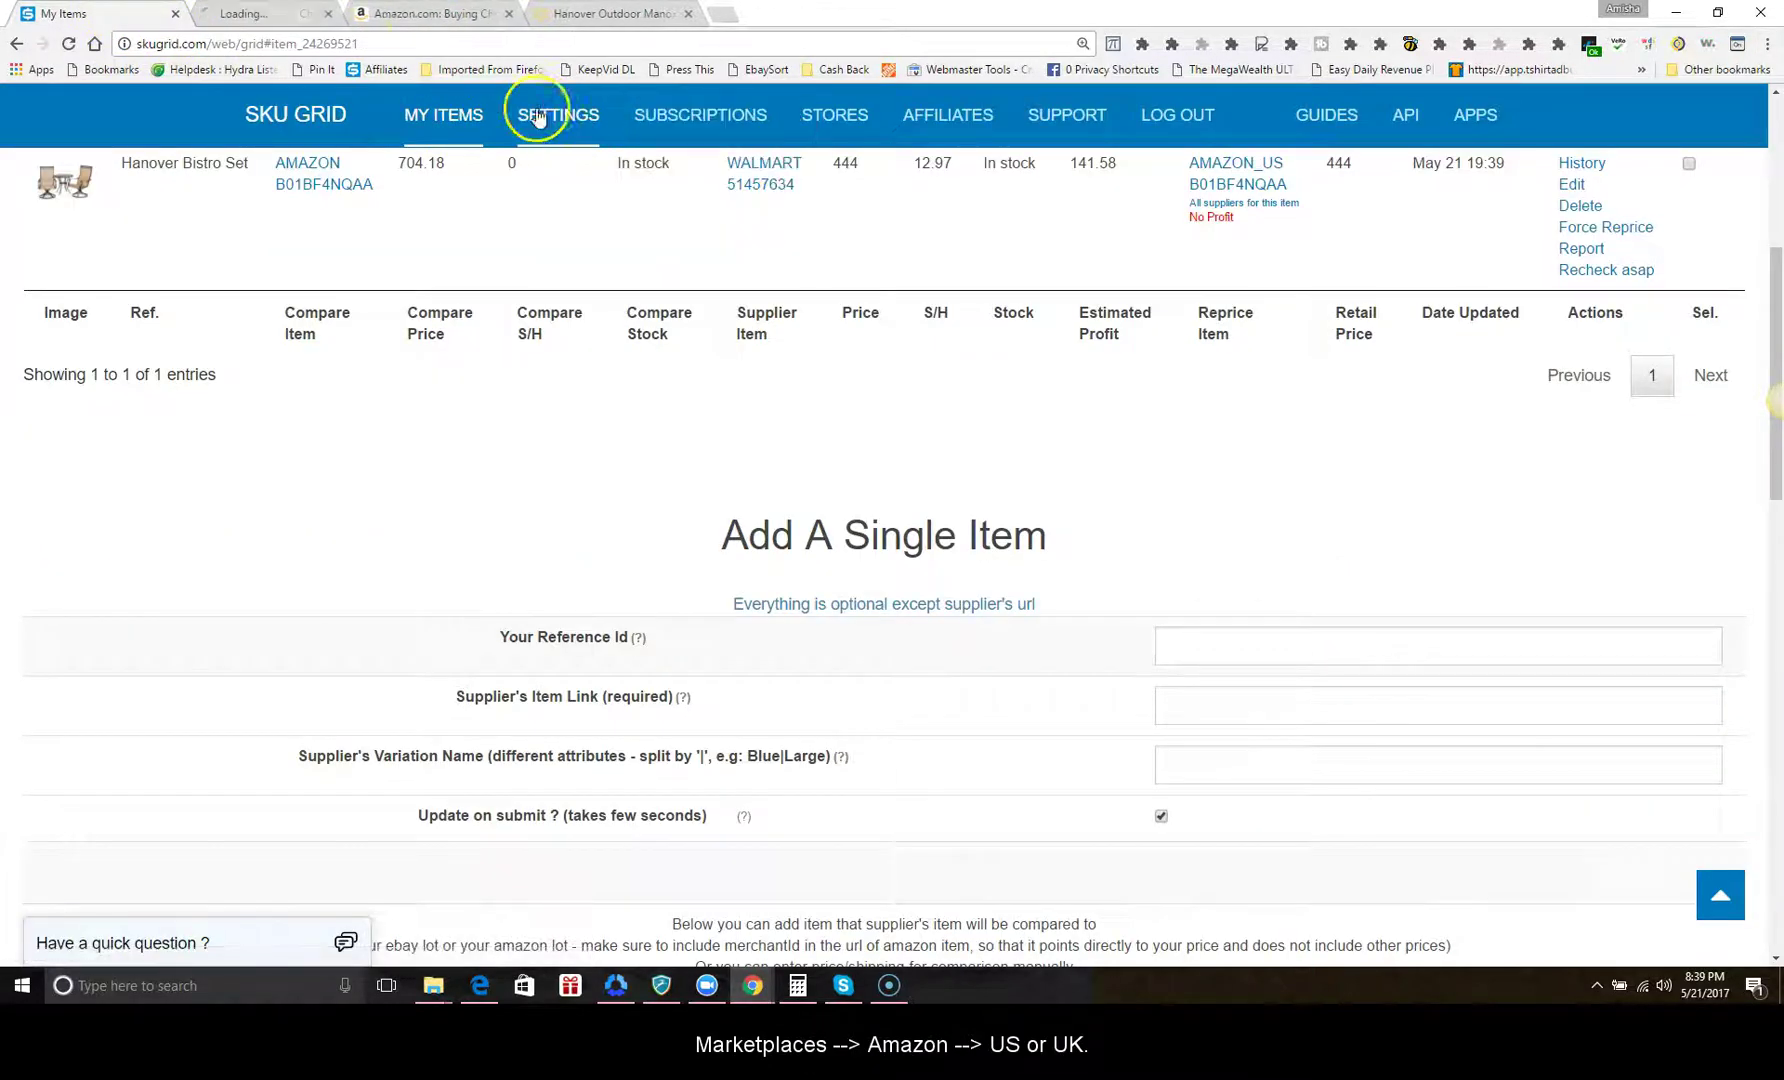
pyautogui.hotkey('ctrl', 'Tab')
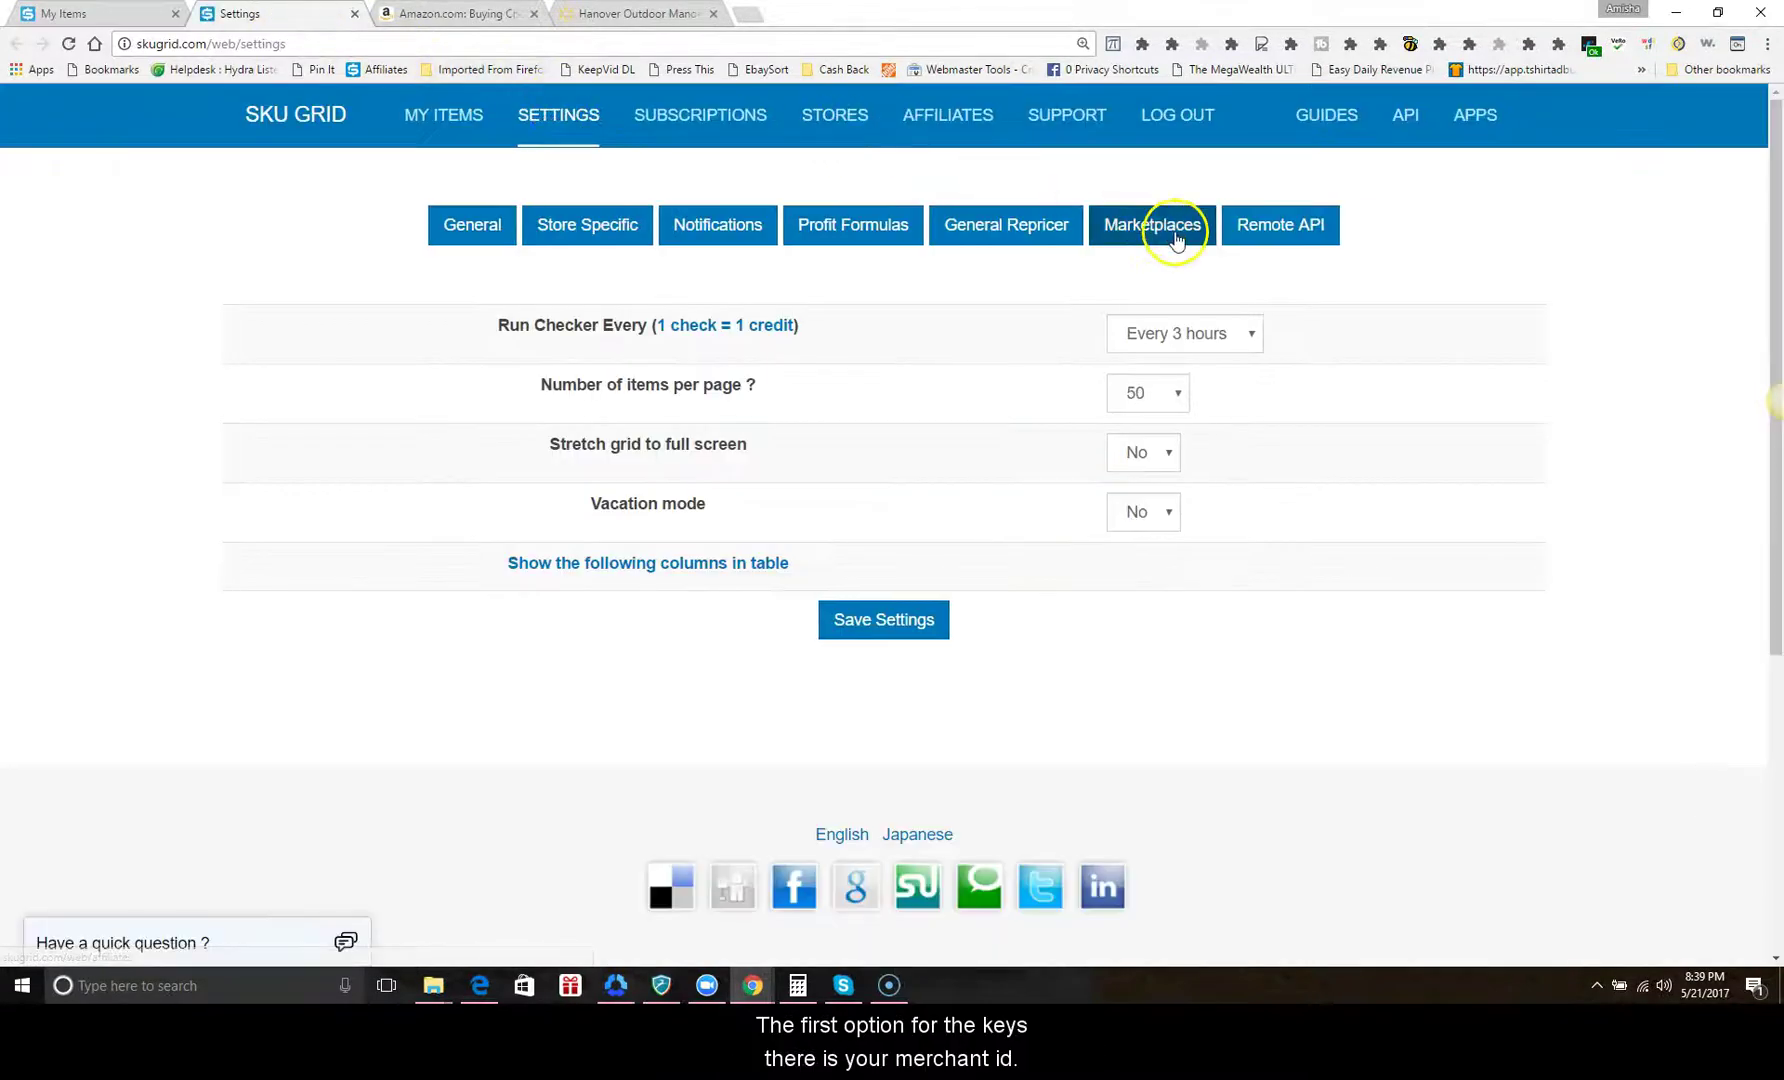
# - Open Marketplaces > Amazon > US settings and copy the Amazon merchant ID
pyautogui.click(1165, 225)
pyautogui.click(930, 312)
pyautogui.click(852, 377)
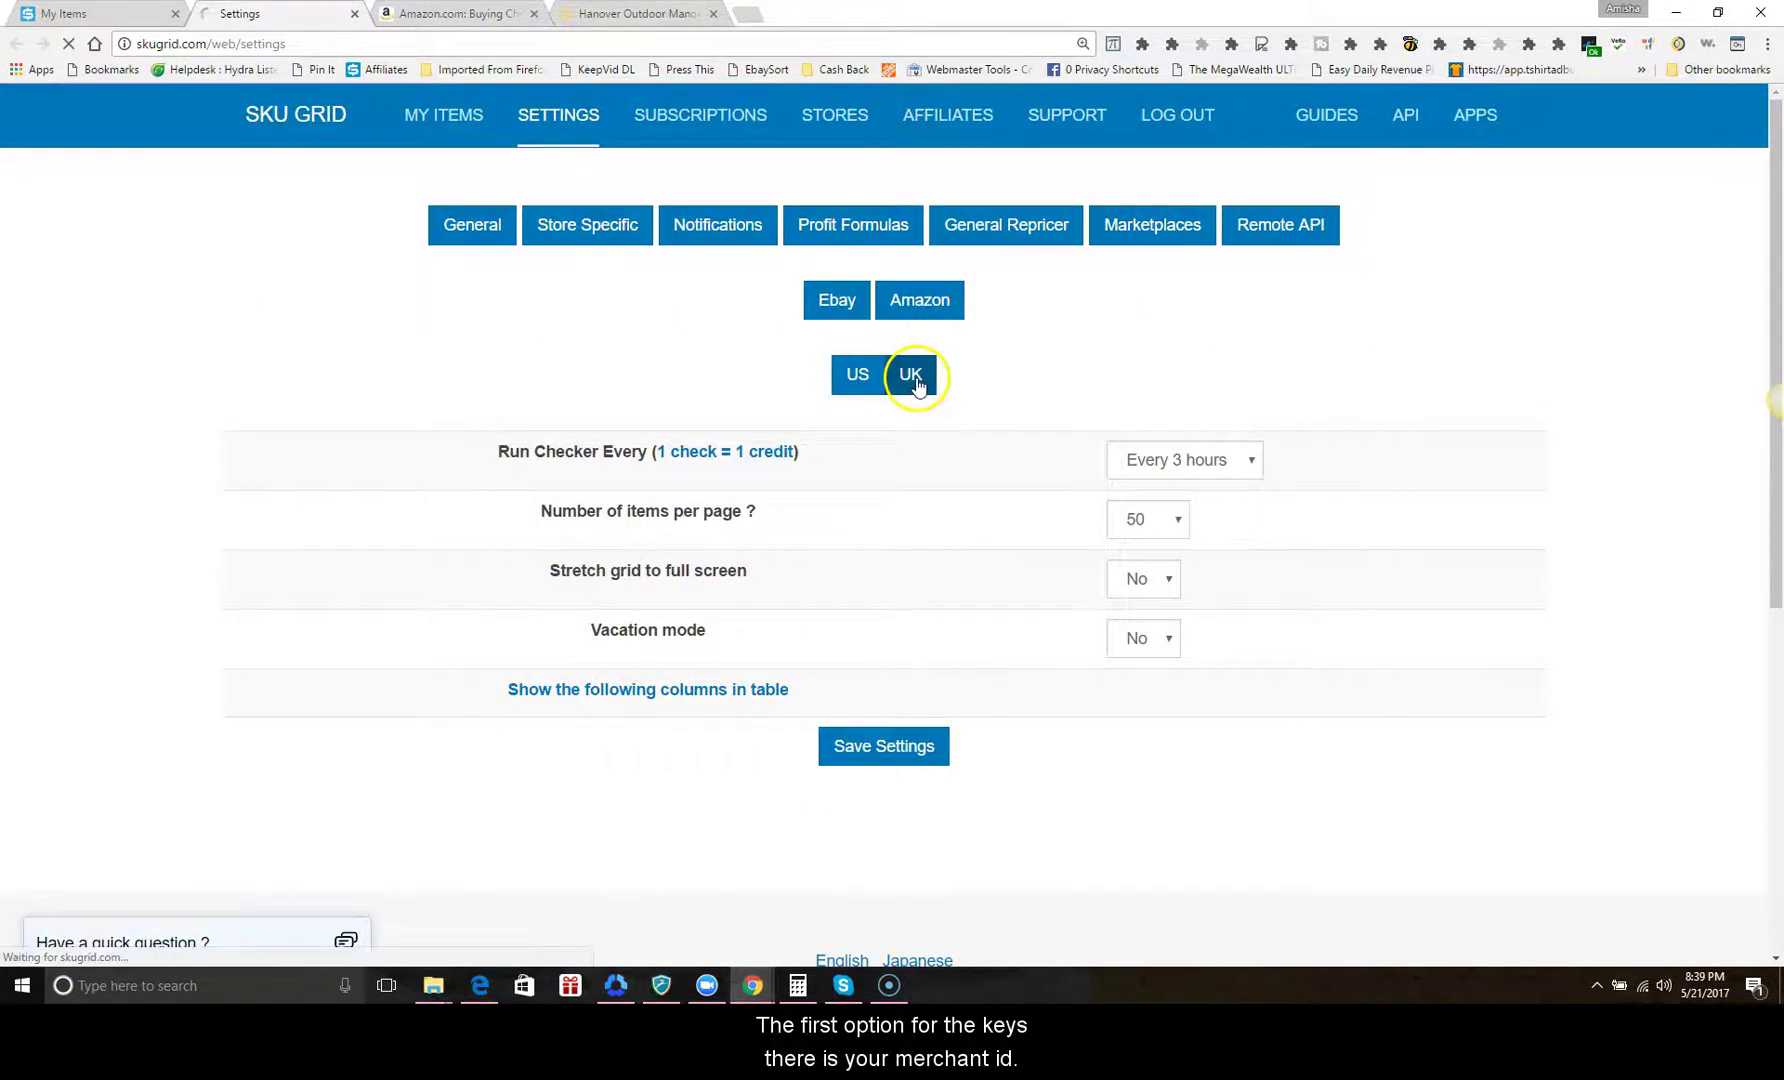
pyautogui.doubleClick(900, 561)
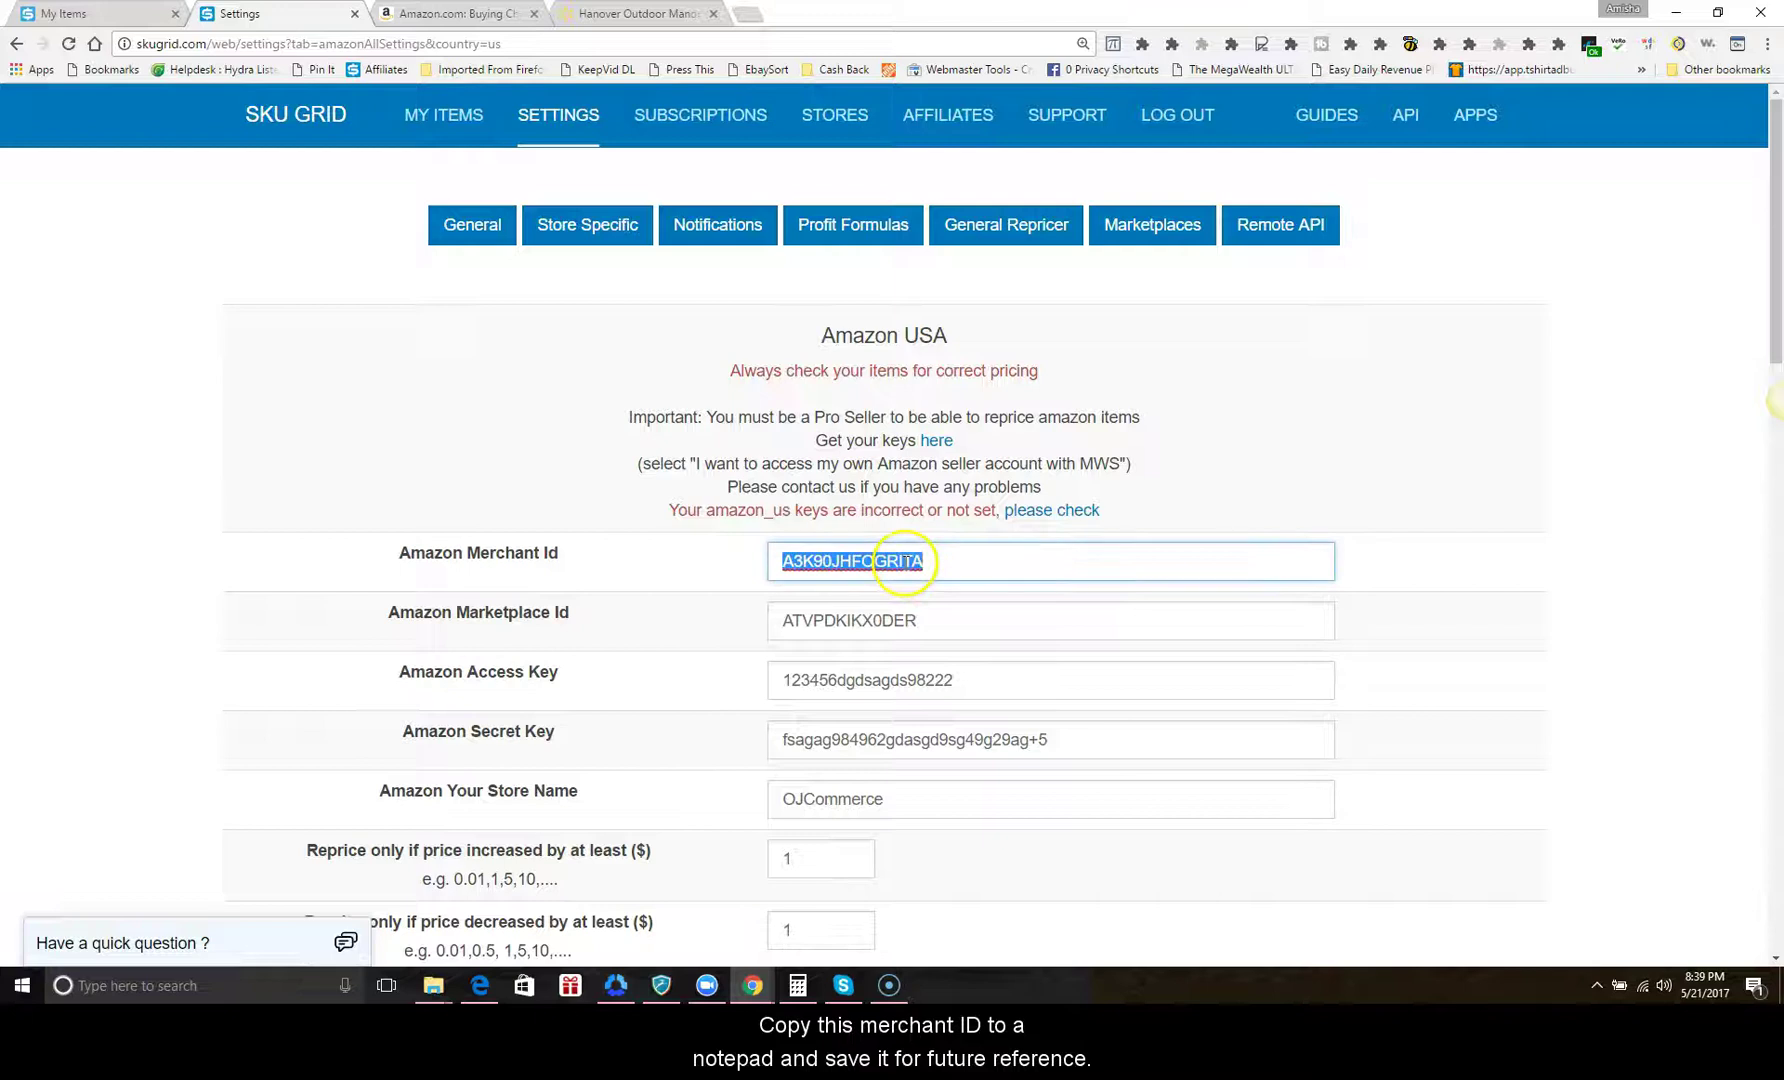
pyautogui.rightClick(903, 563)
pyautogui.click(965, 677)
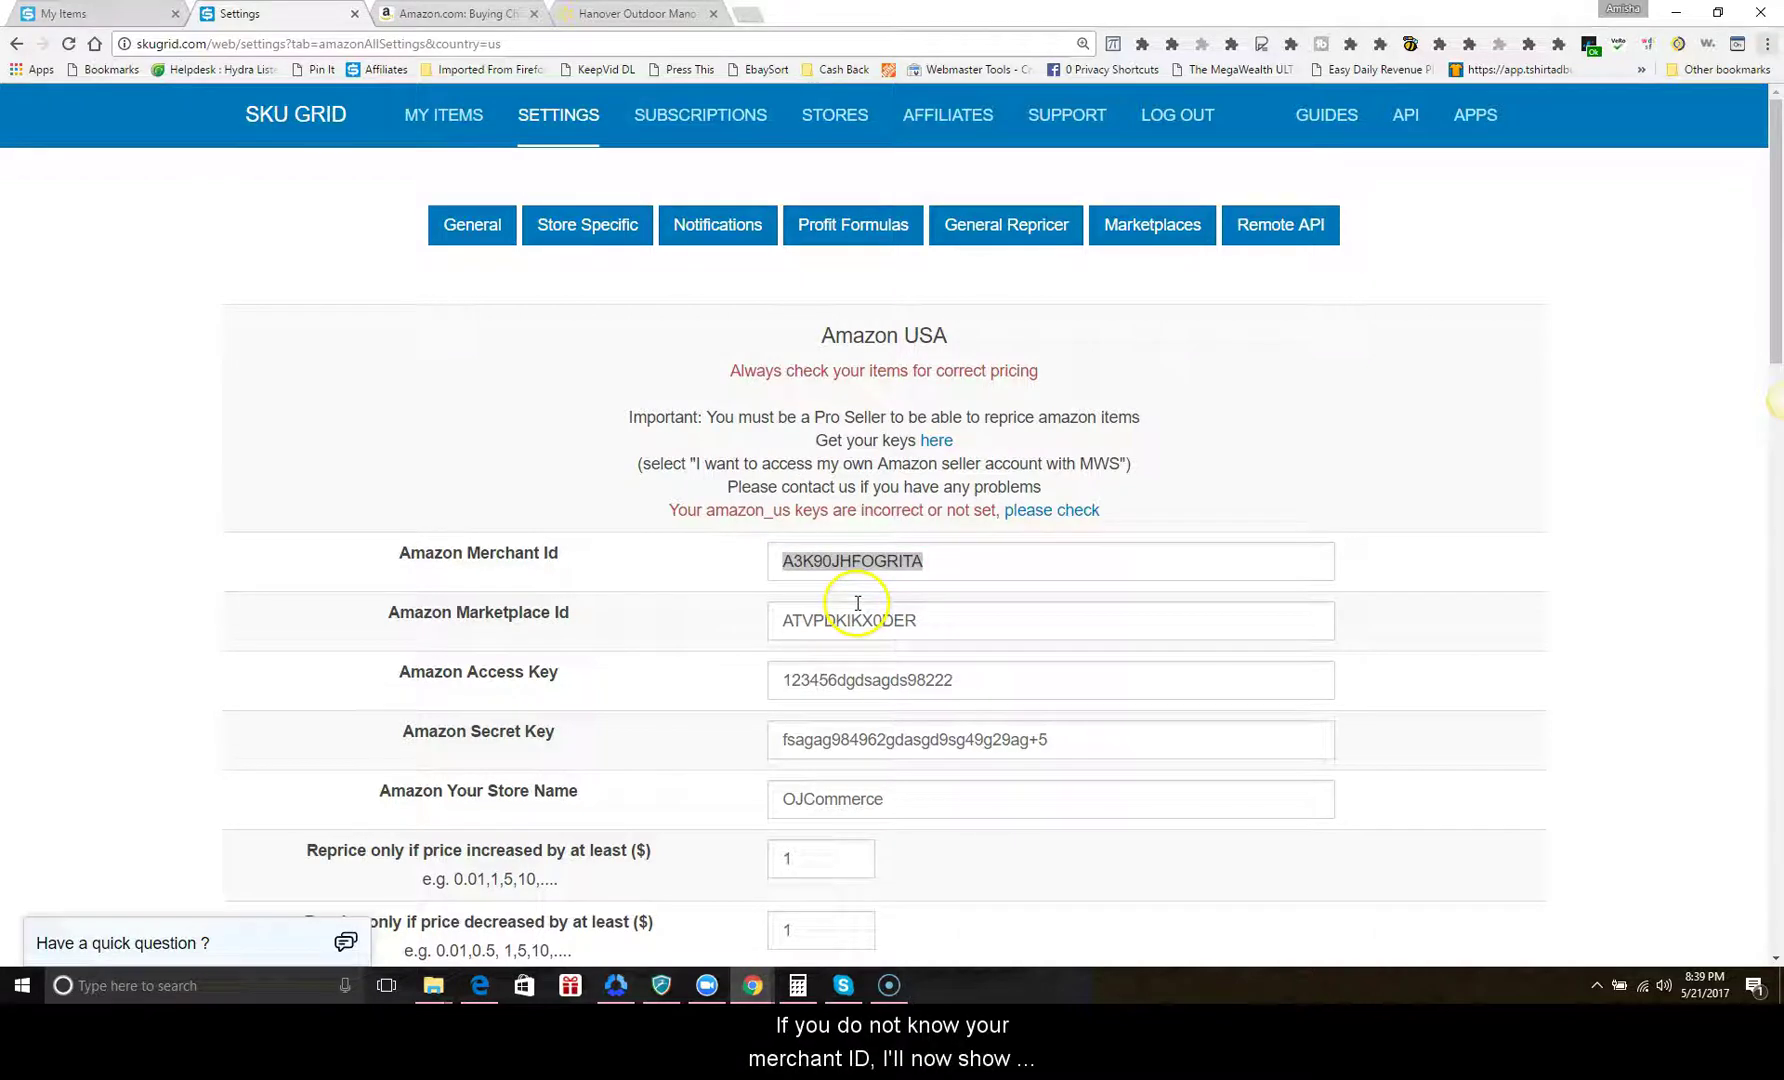
# - Reopen the bistro set's new-offer listing and scroll to OJCommerce at $704.18
pyautogui.click(460, 14)
pyautogui.click(19, 44)
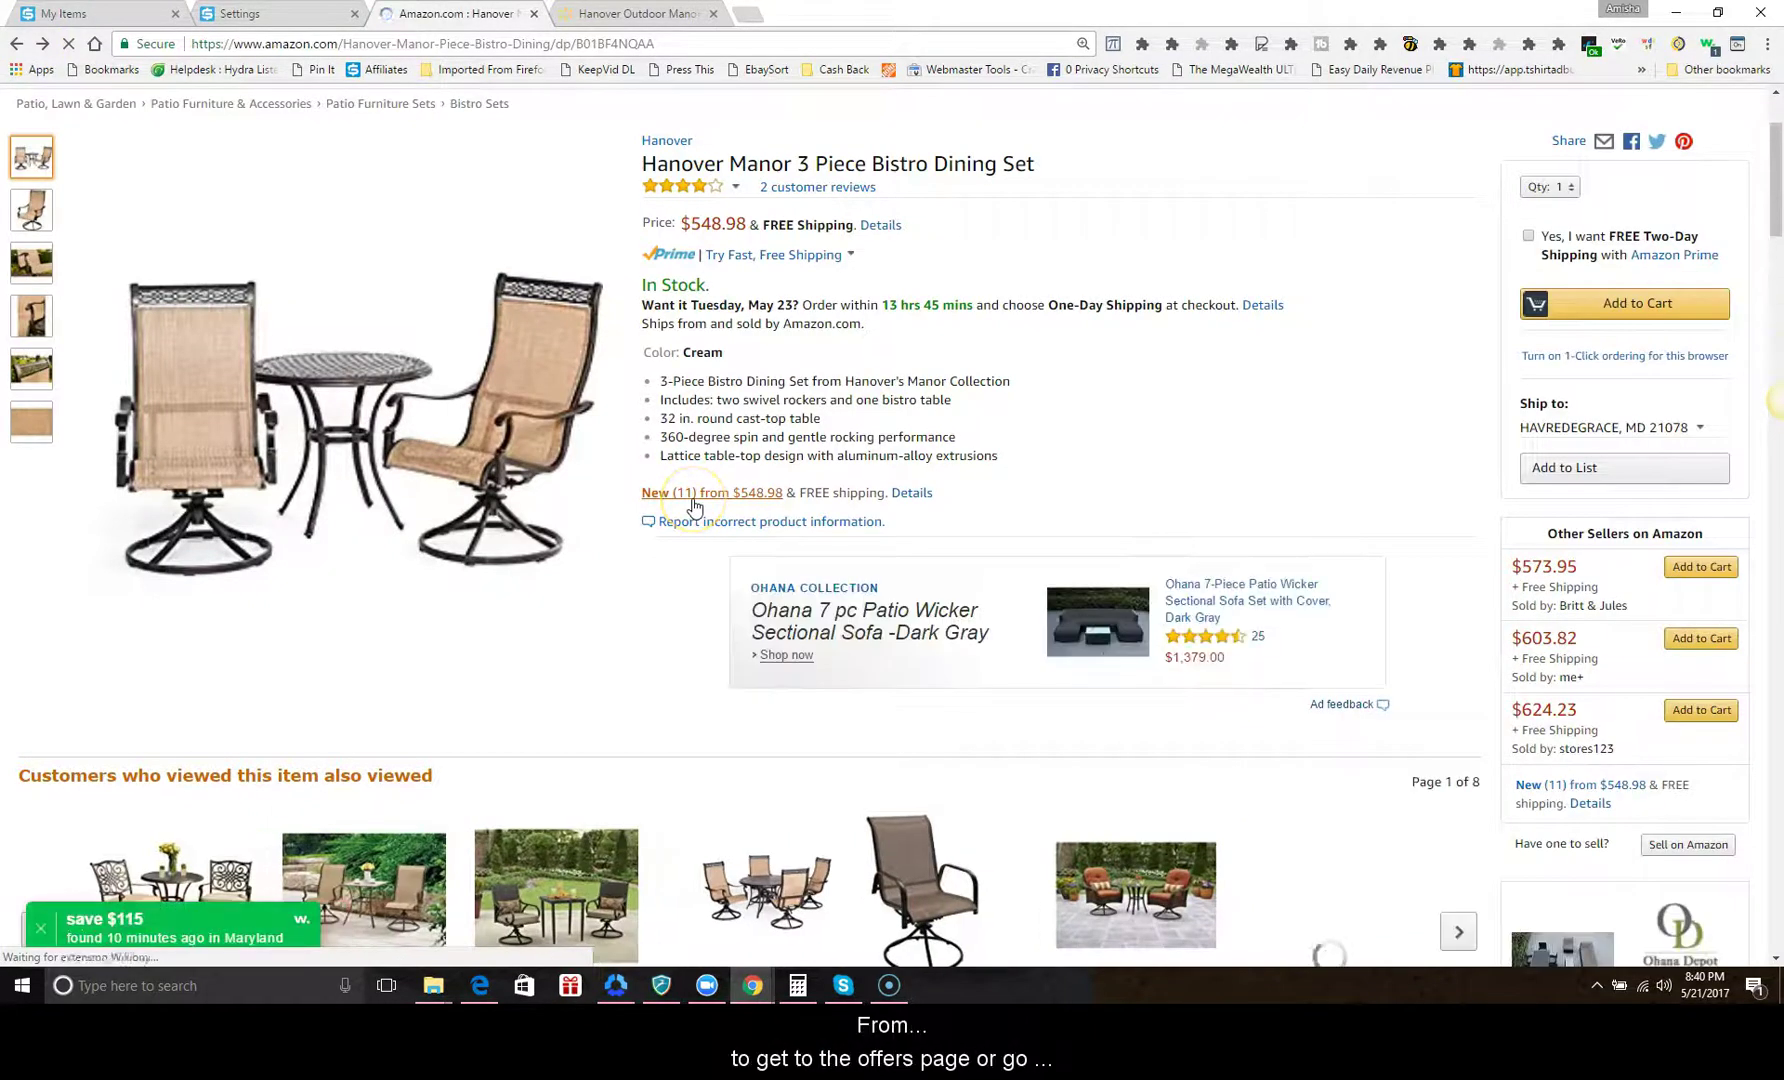
pyautogui.click(692, 523)
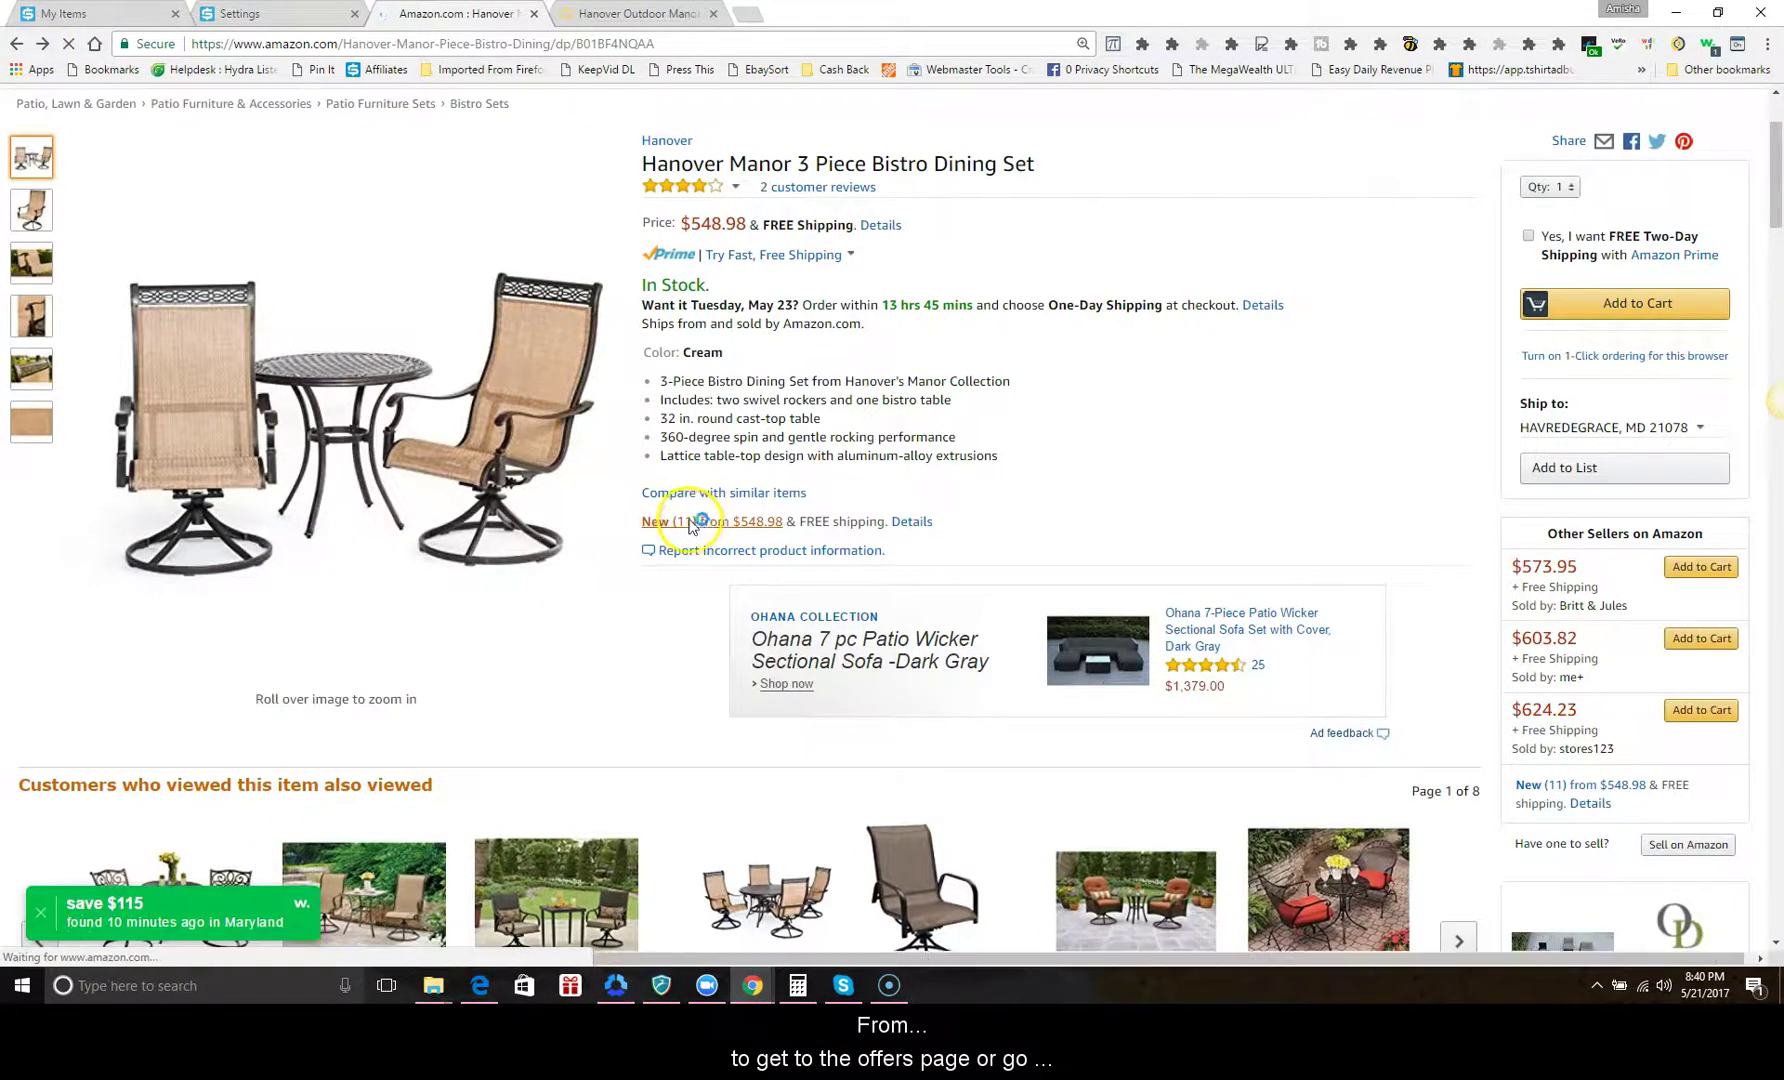
pyautogui.moveTo(515, 44); pyautogui.dragTo(207, 46)
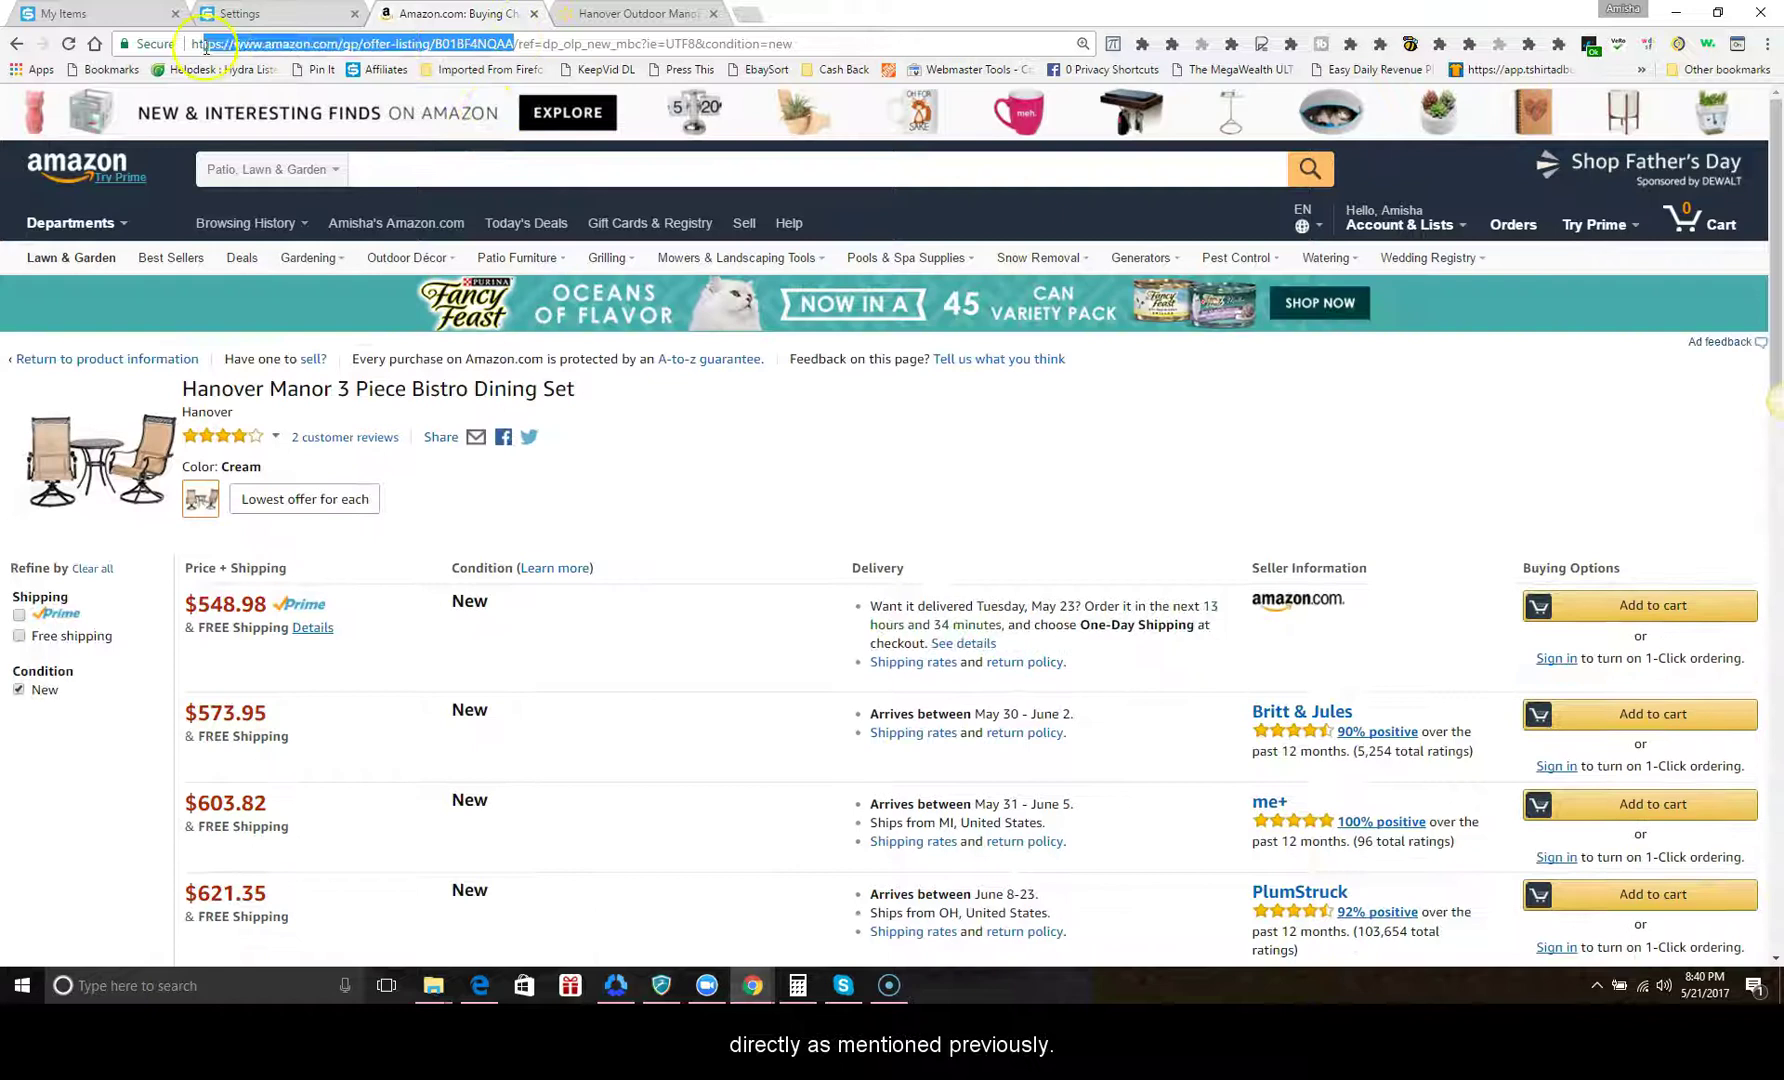
pyautogui.click(277, 140)
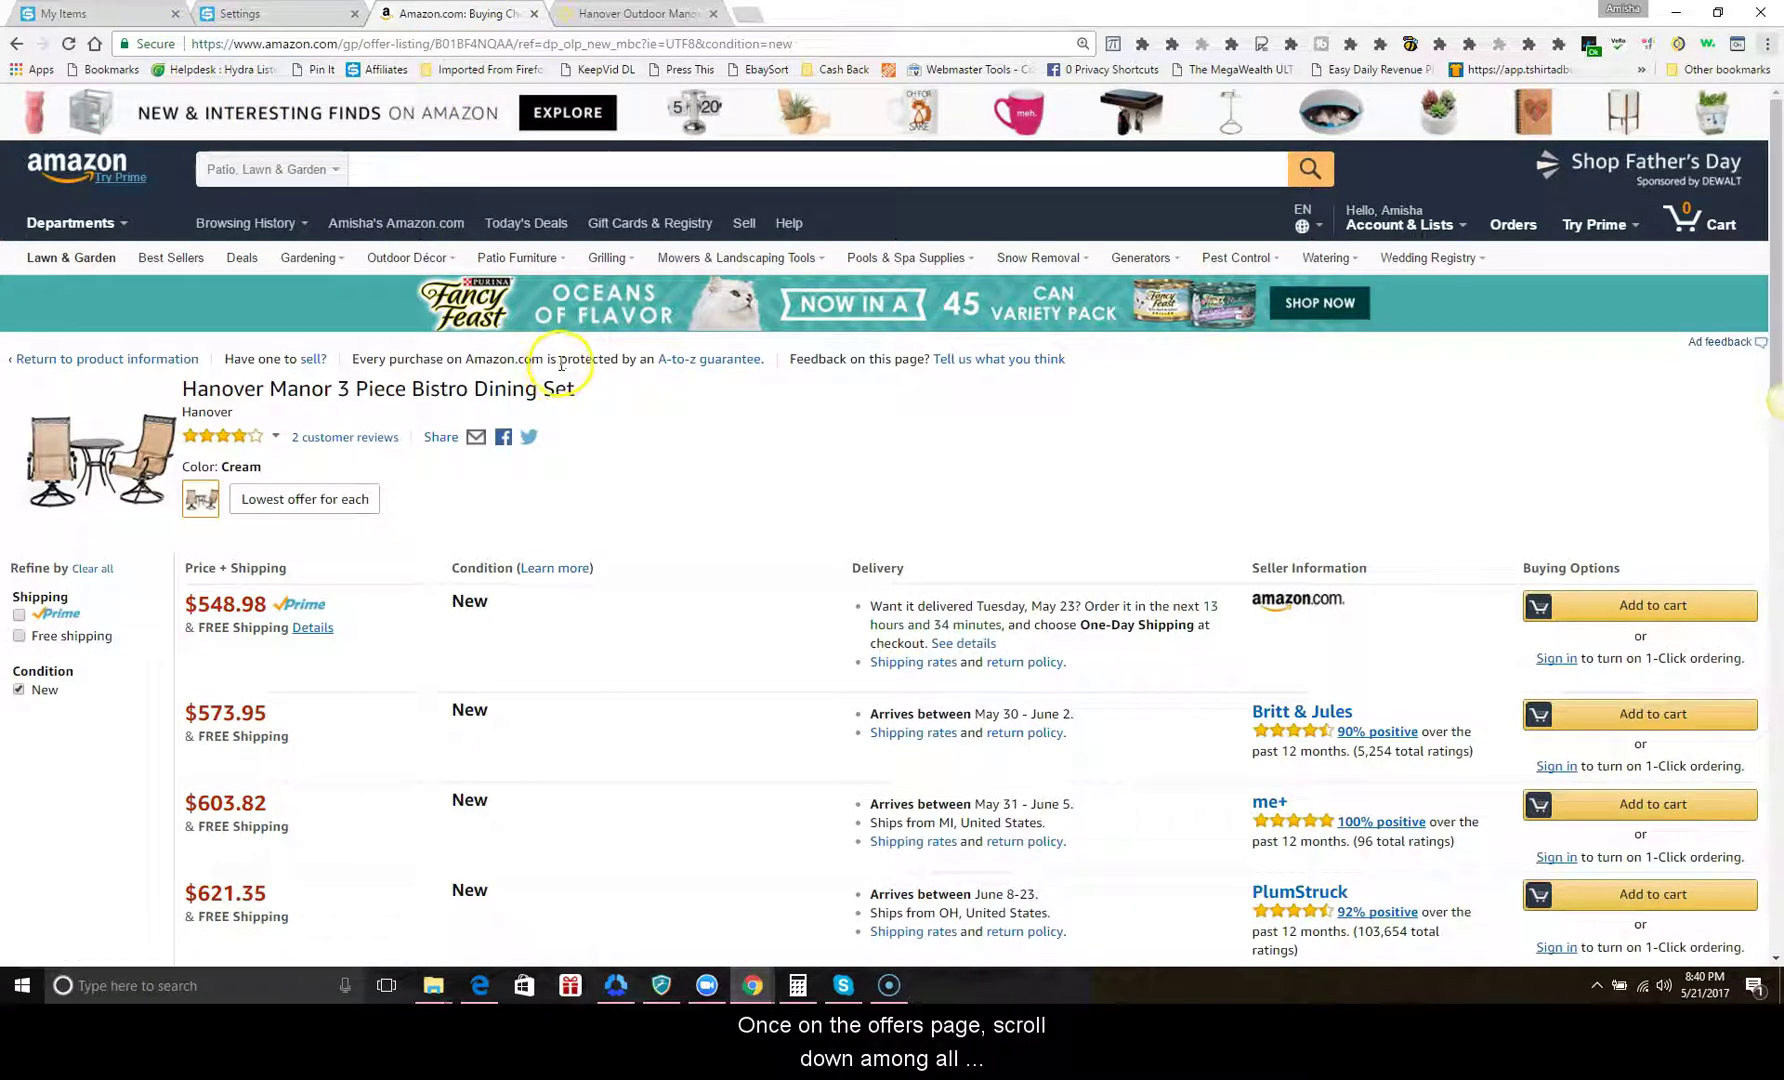
pyautogui.scroll(-5, 738, 404)
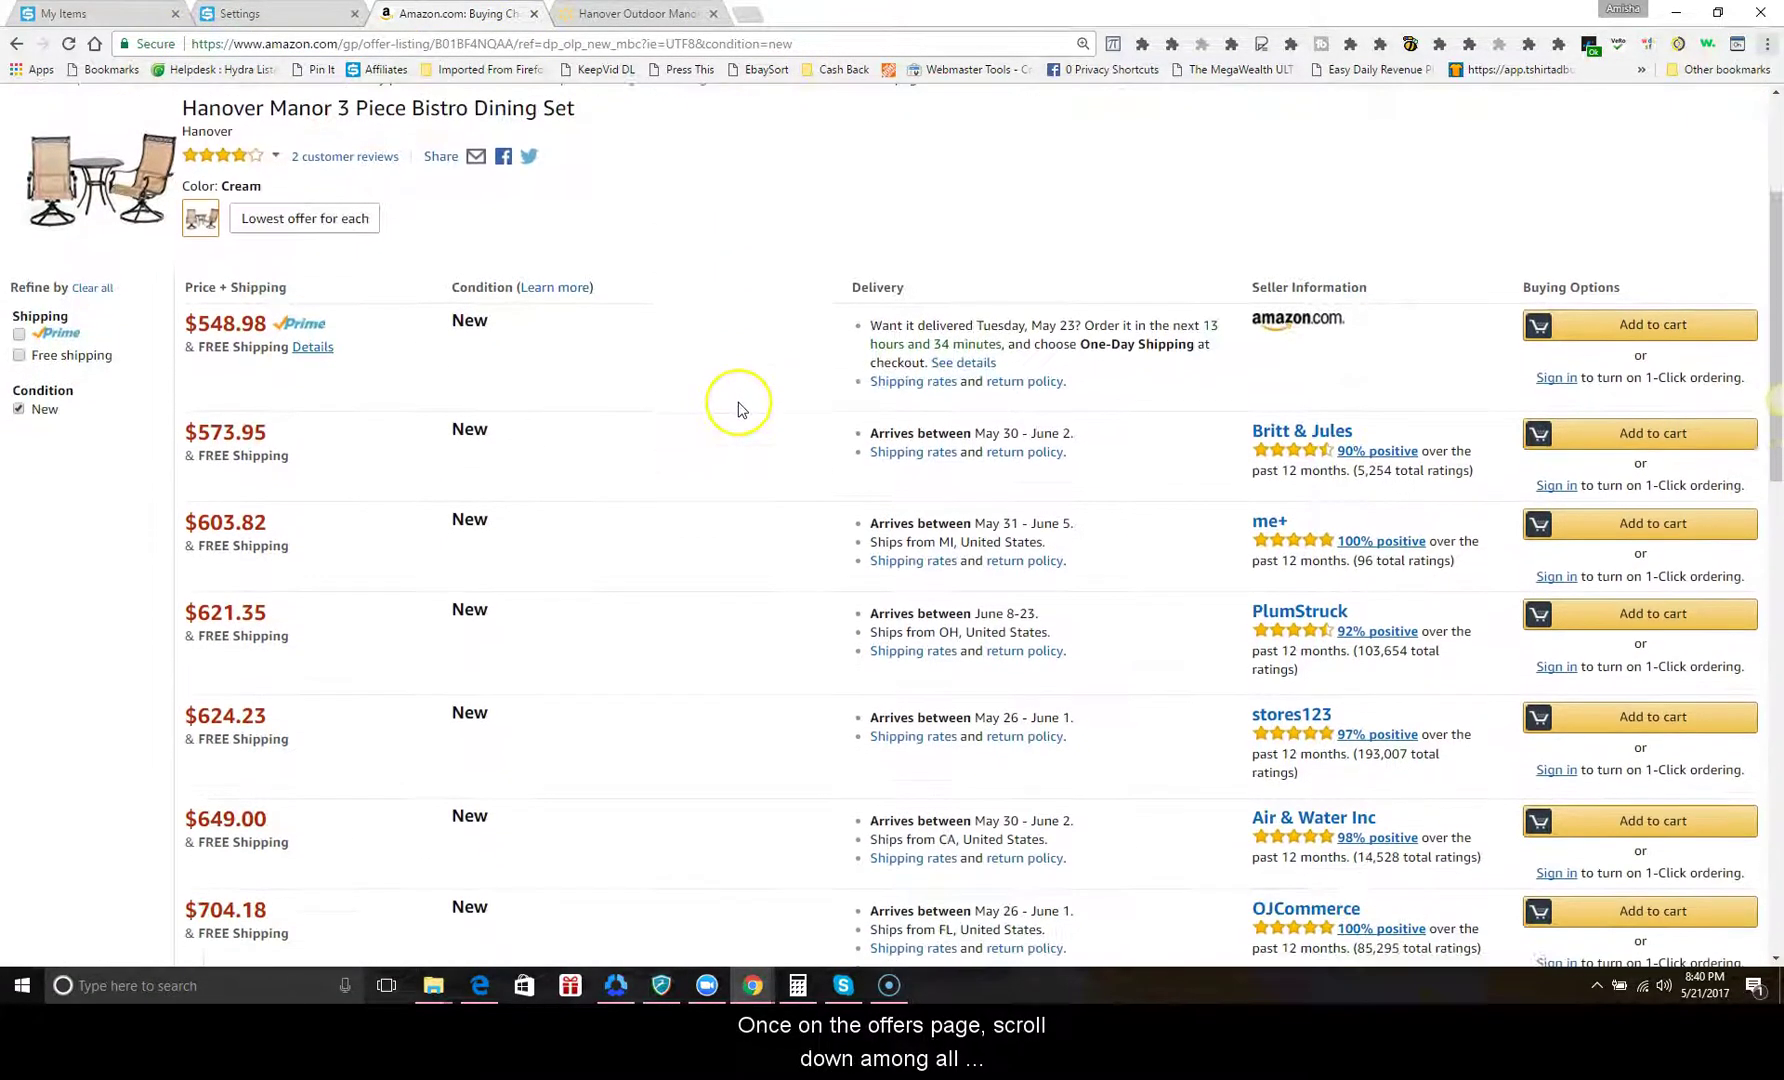
pyautogui.scroll(-2, 738, 406)
pyautogui.scroll(3, 738, 406)
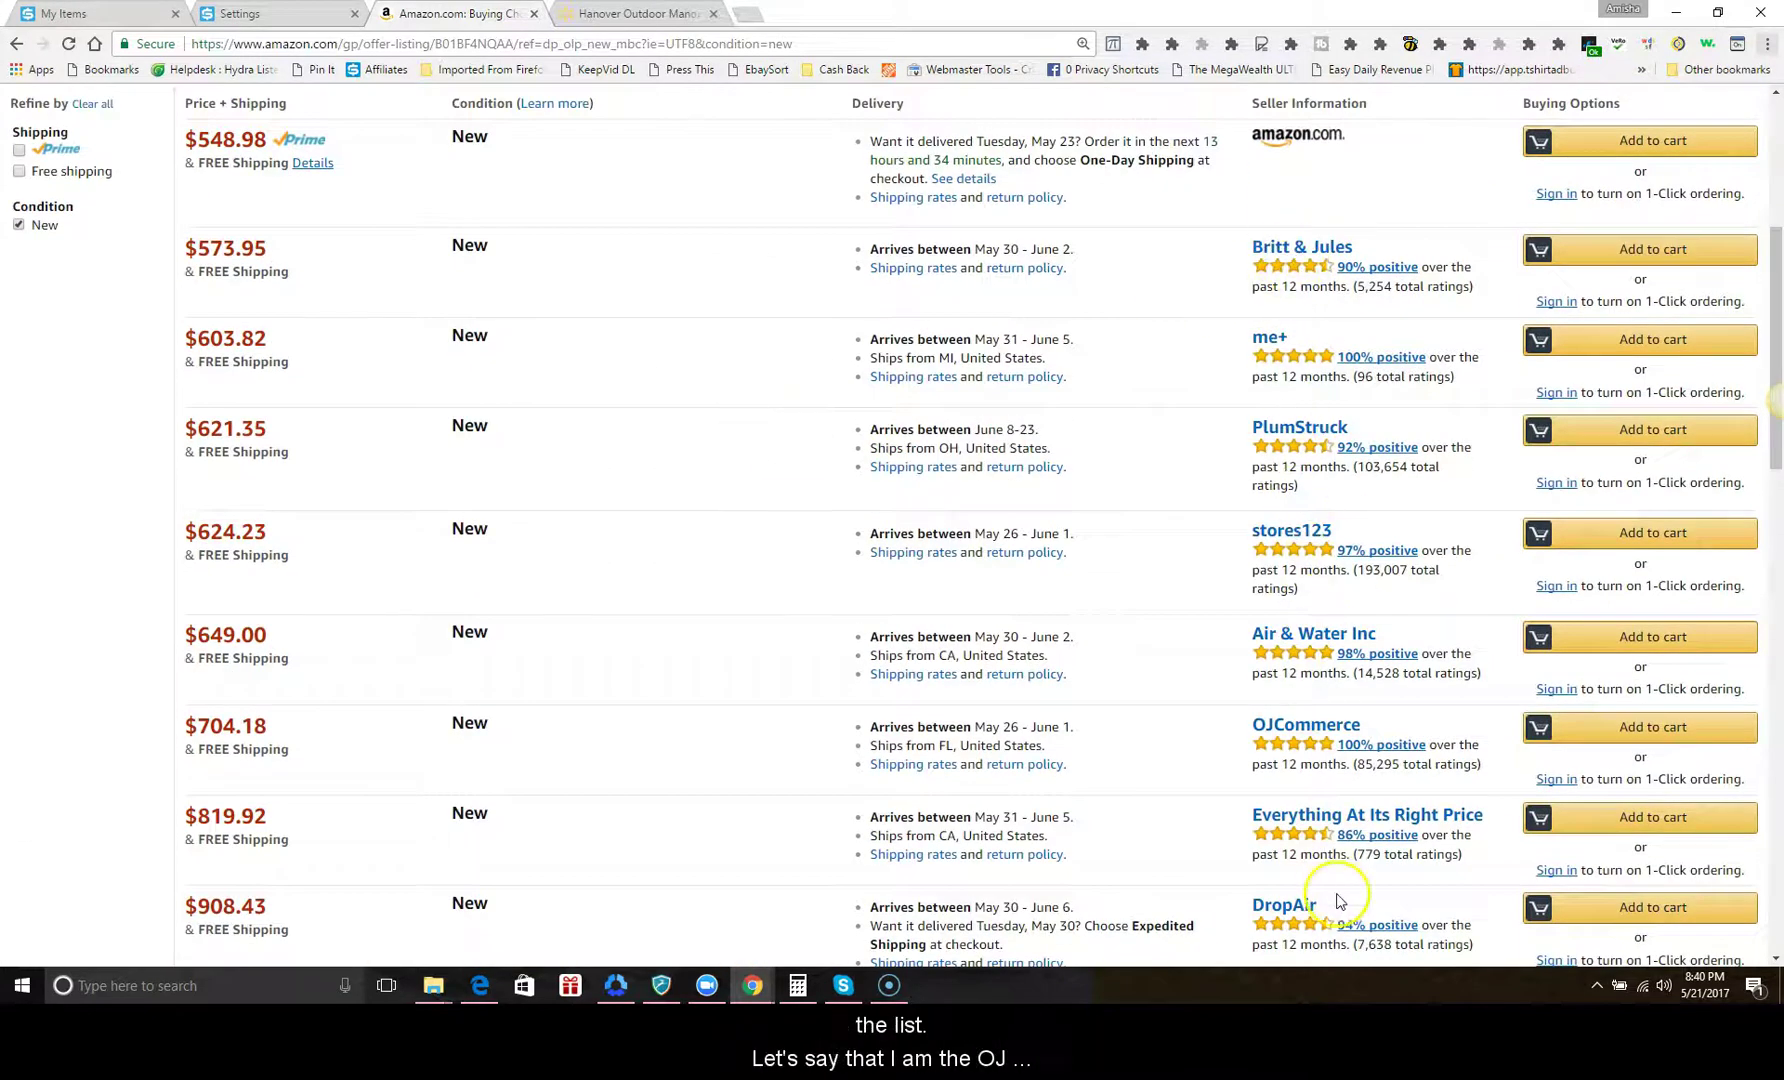
# - Copy OJCommerce's seller ID from its profile URL, select the product page address, return to SKU Grid
pyautogui.click(1305, 727)
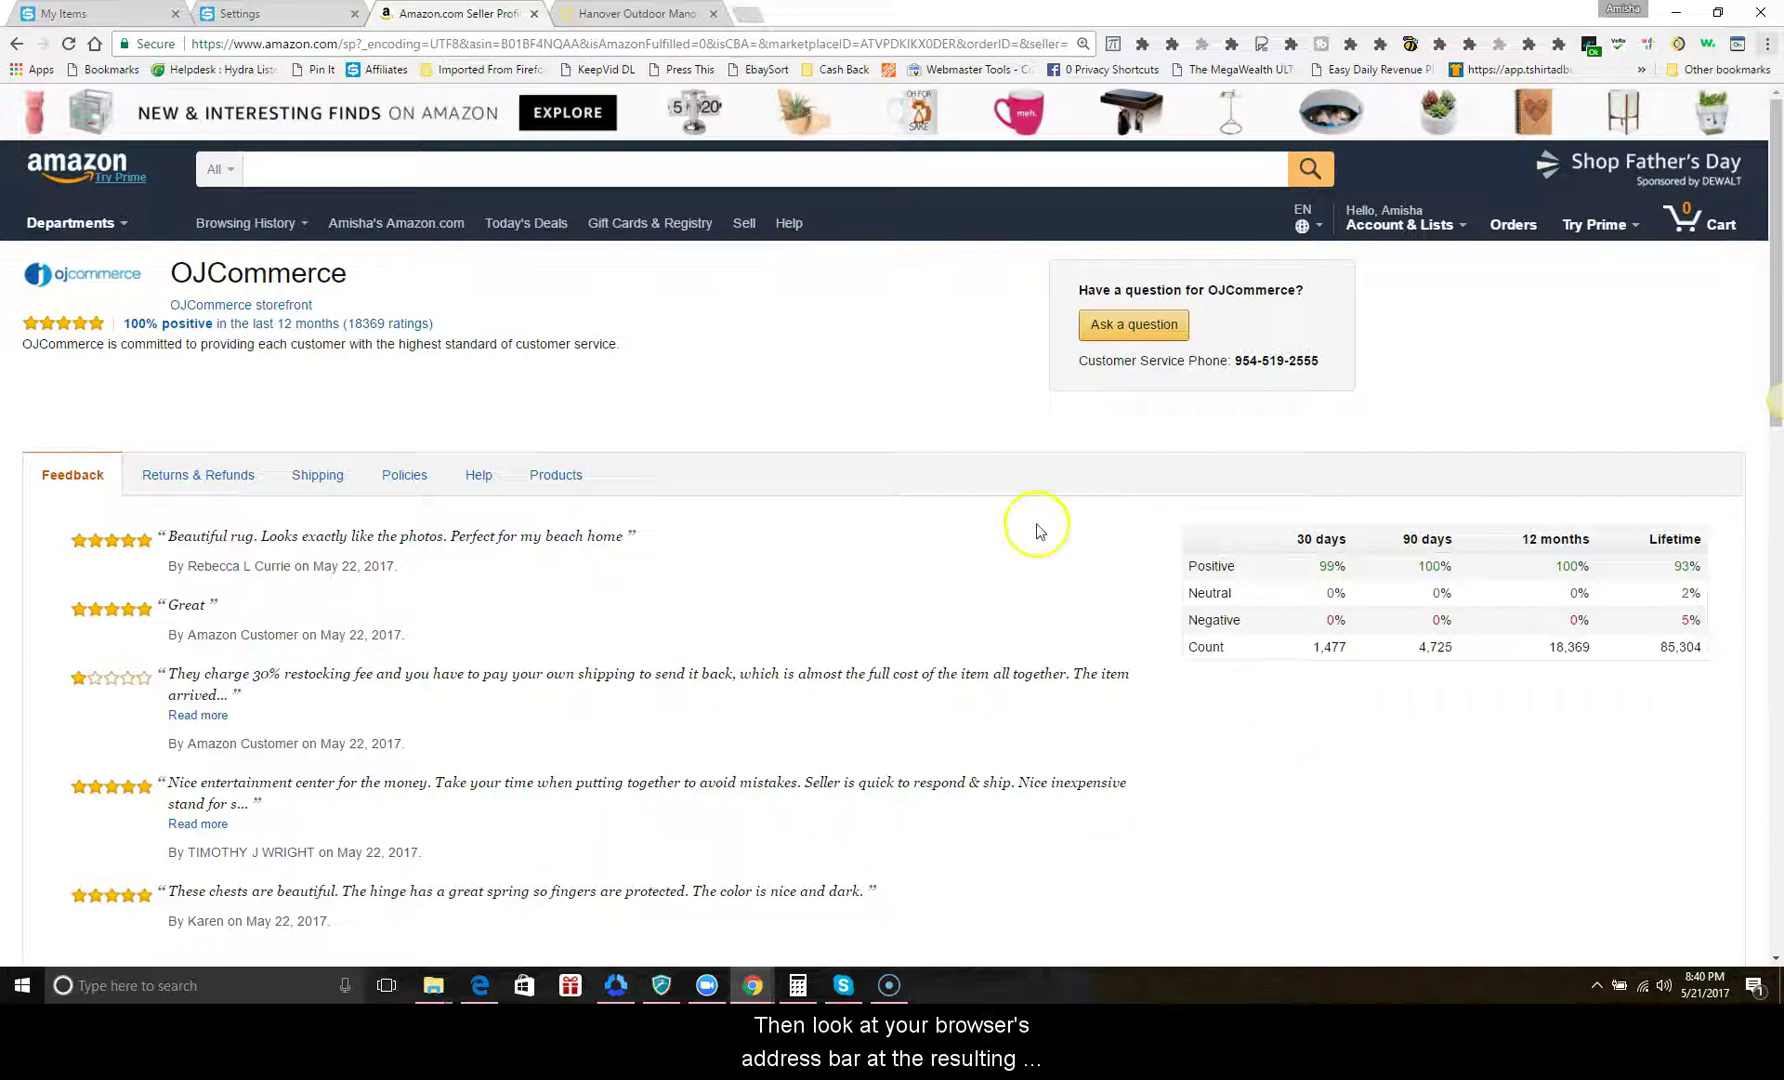
pyautogui.moveTo(197, 44); pyautogui.dragTo(823, 84)
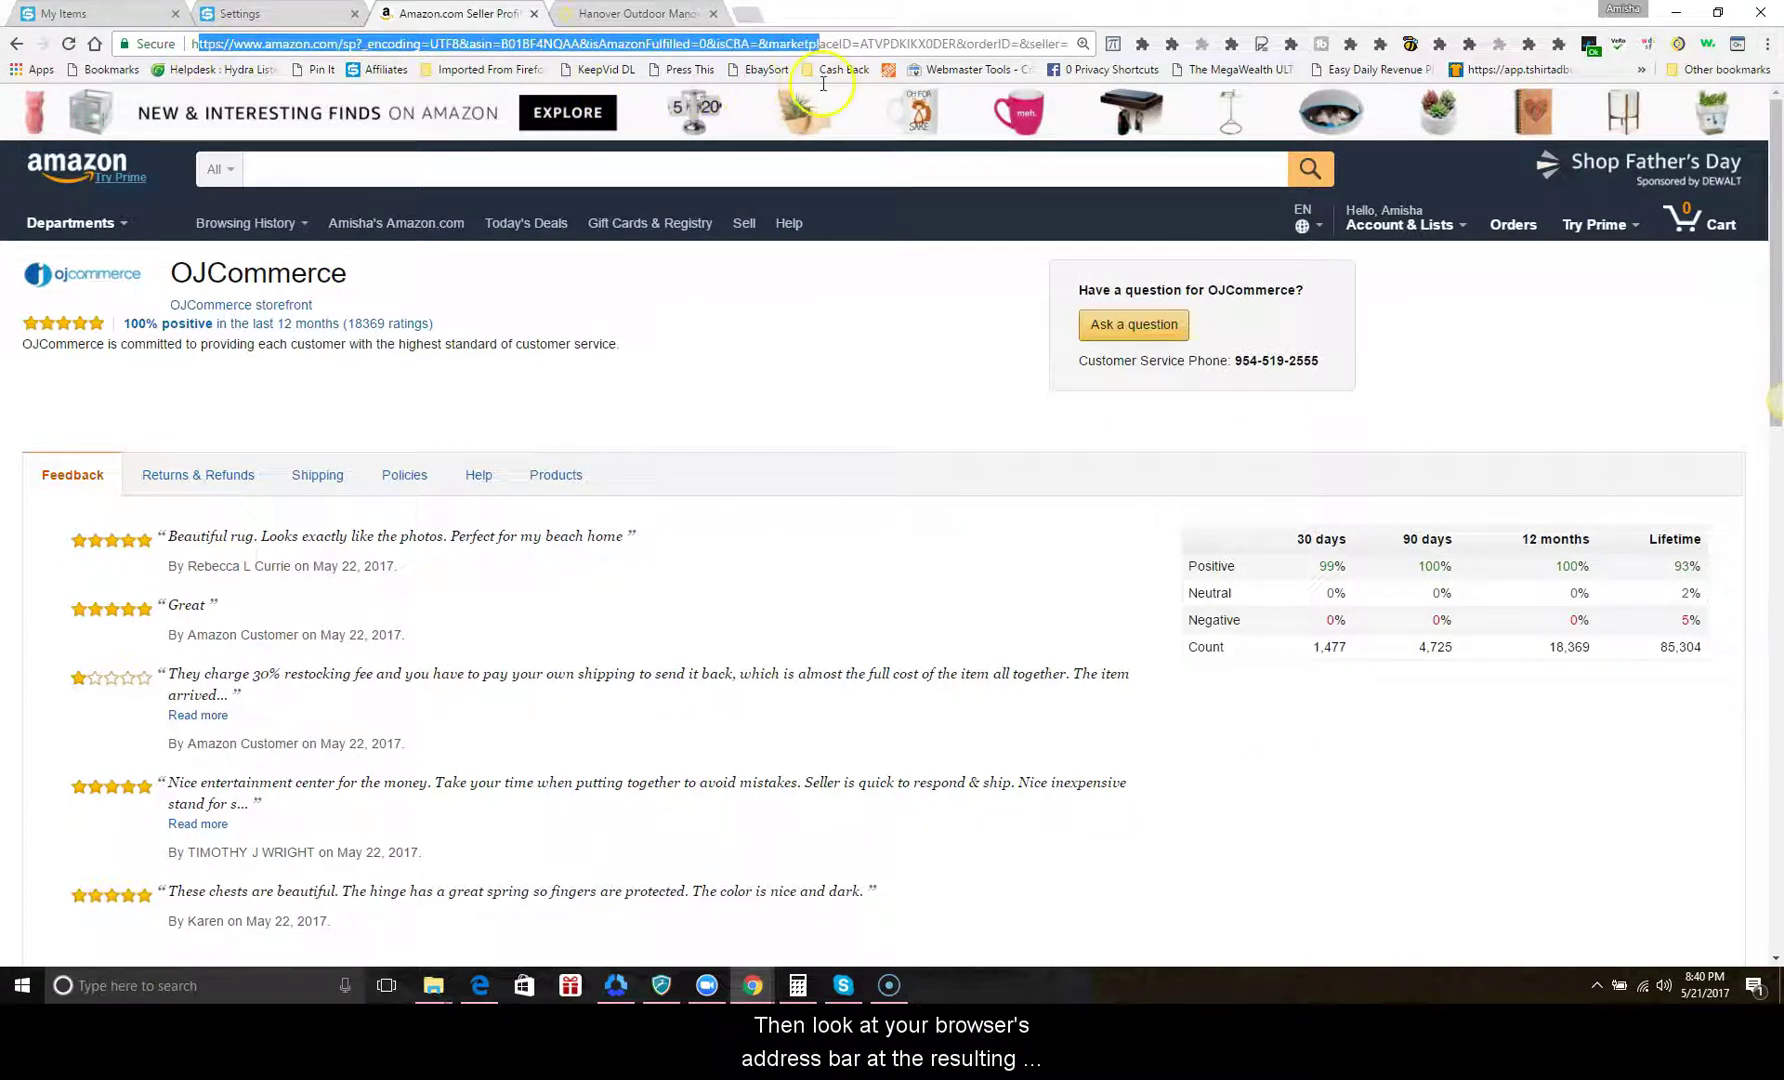
pyautogui.moveTo(1021, 45); pyautogui.dragTo(1082, 45)
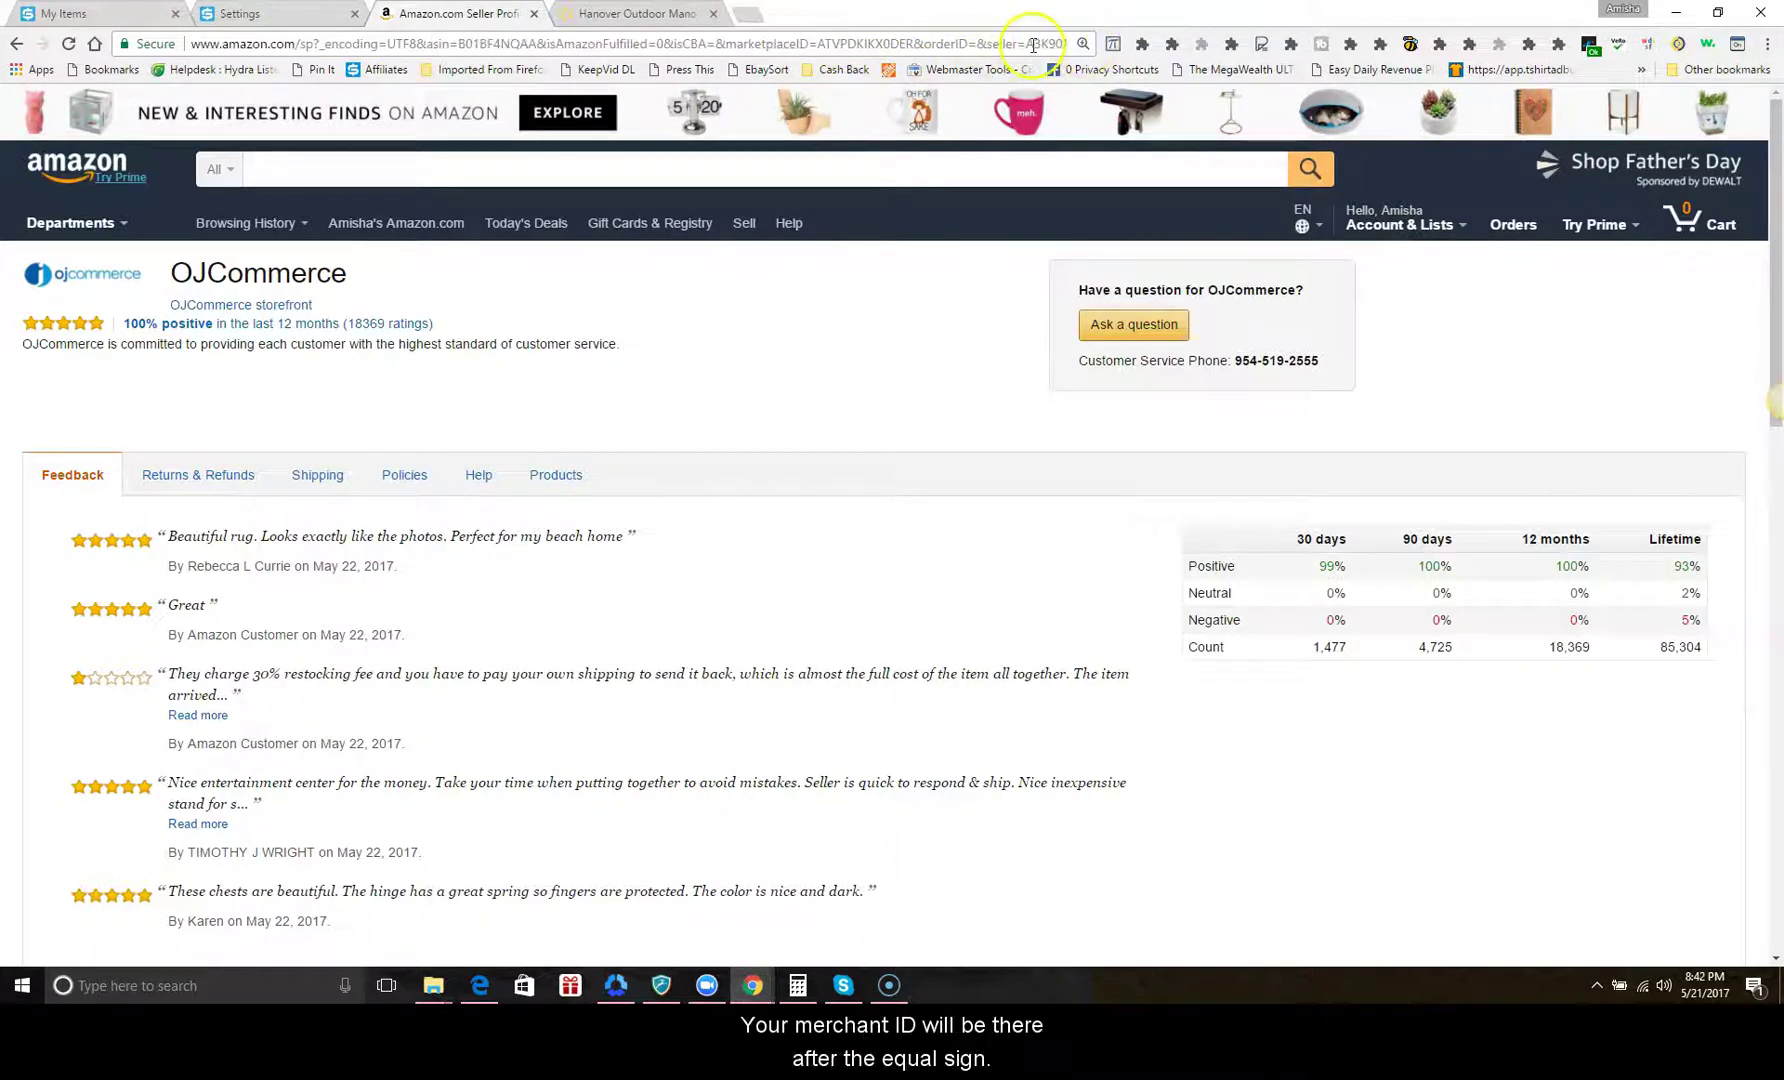
pyautogui.moveTo(981, 45); pyautogui.dragTo(1060, 45)
pyautogui.moveTo(928, 45); pyautogui.dragTo(1010, 45)
pyautogui.rightClick(1033, 45)
pyautogui.click(1005, 110)
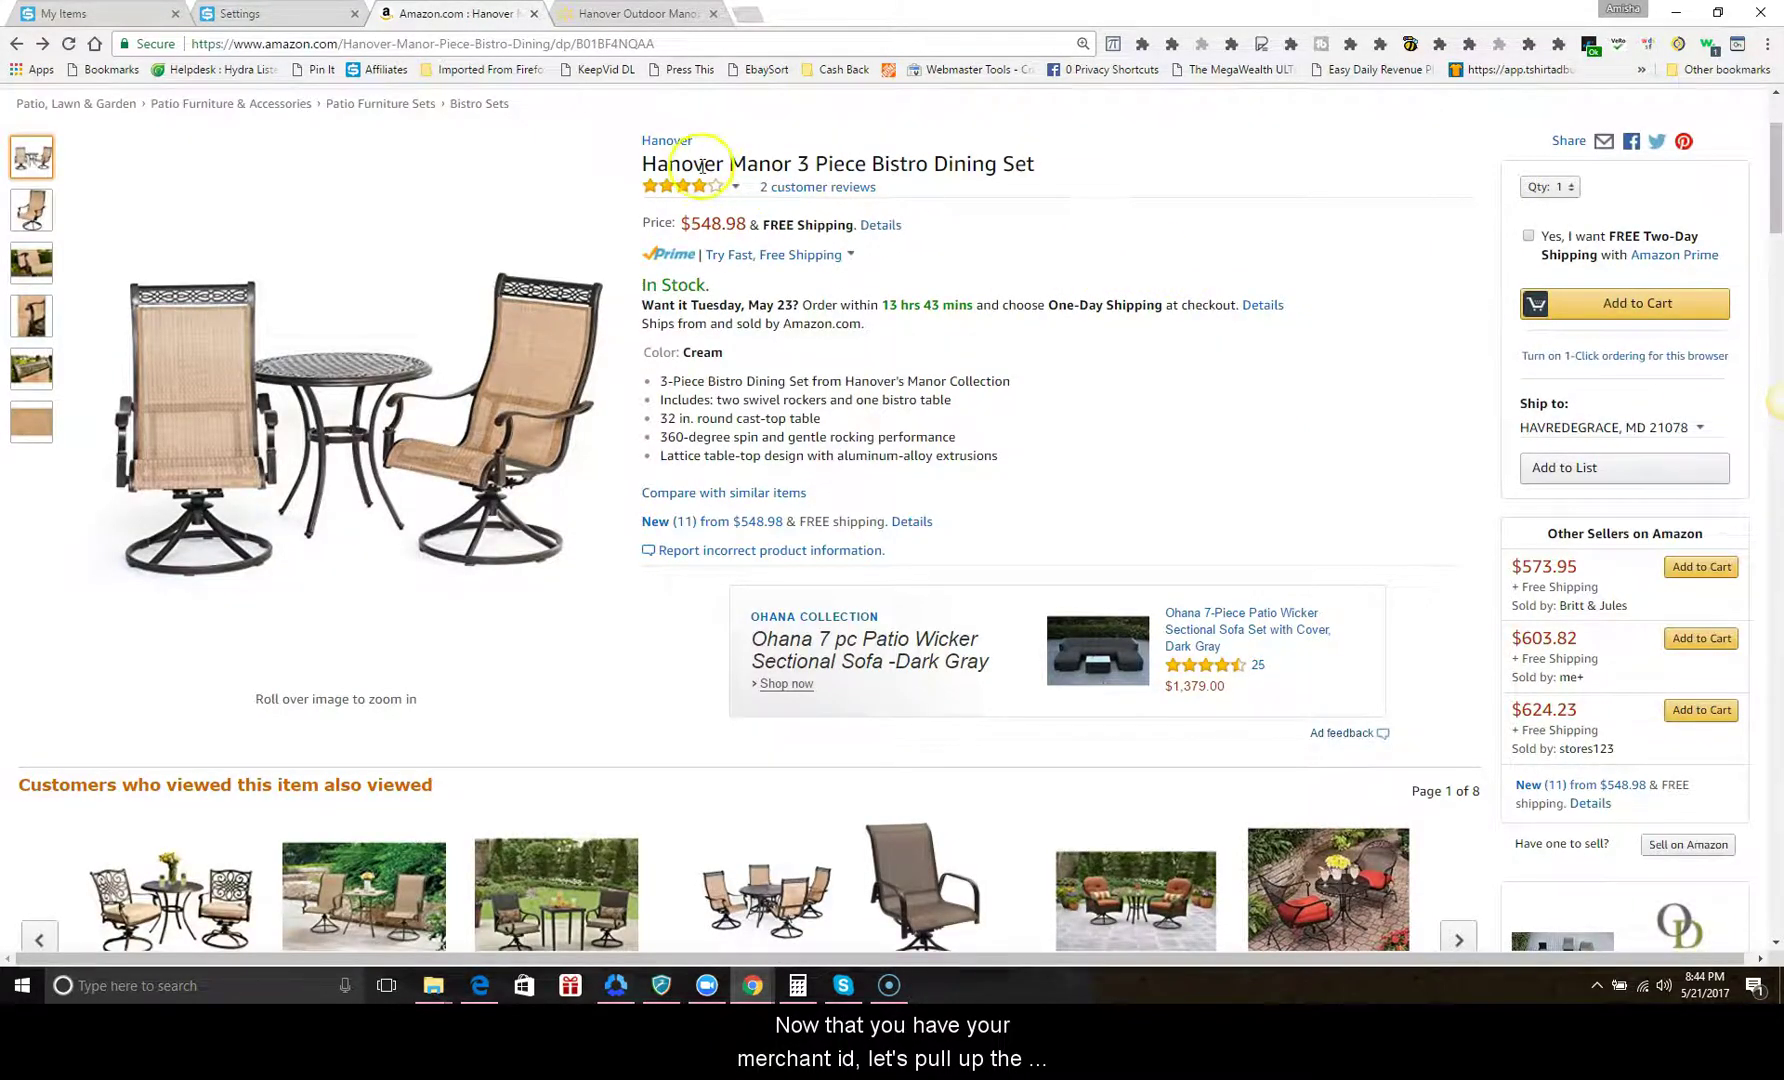
pyautogui.click(481, 43)
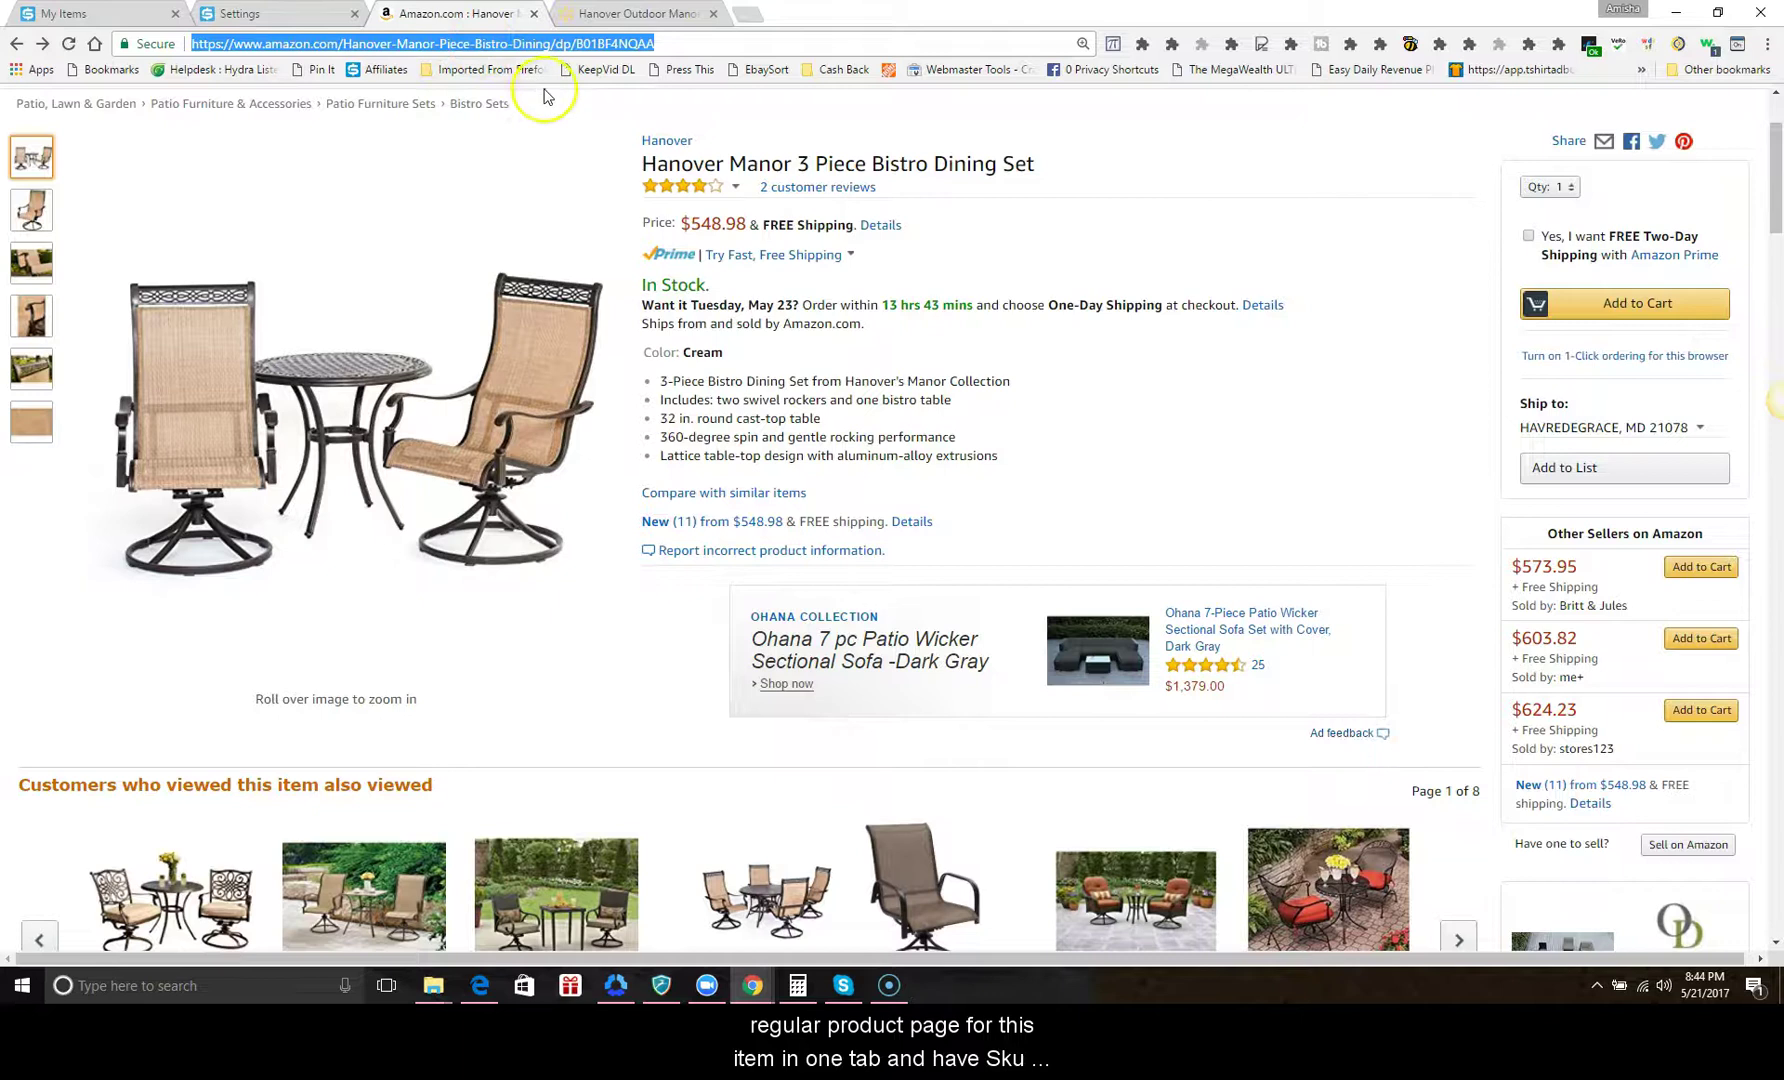
pyautogui.click(80, 13)
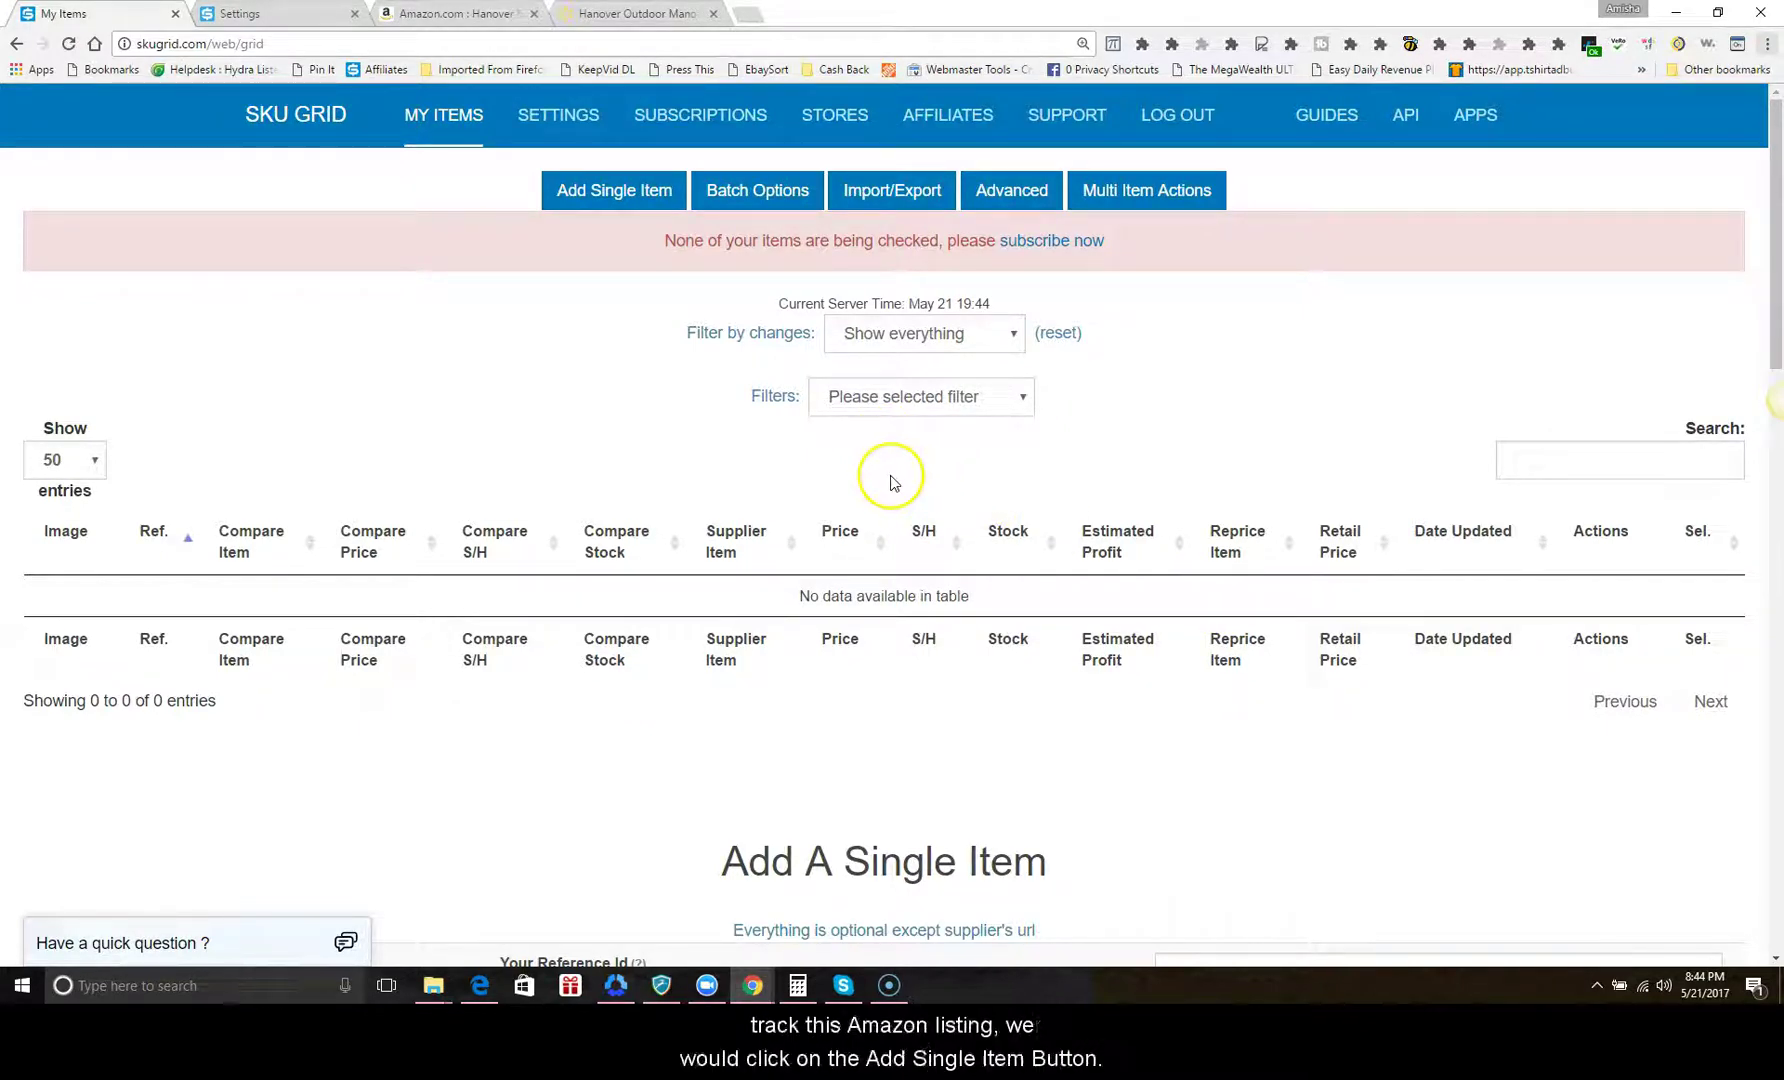
# - Add a single item with Reference Id 'Hanover Bistro Set', the pasted Walmart link, Walmart only
pyautogui.click(610, 193)
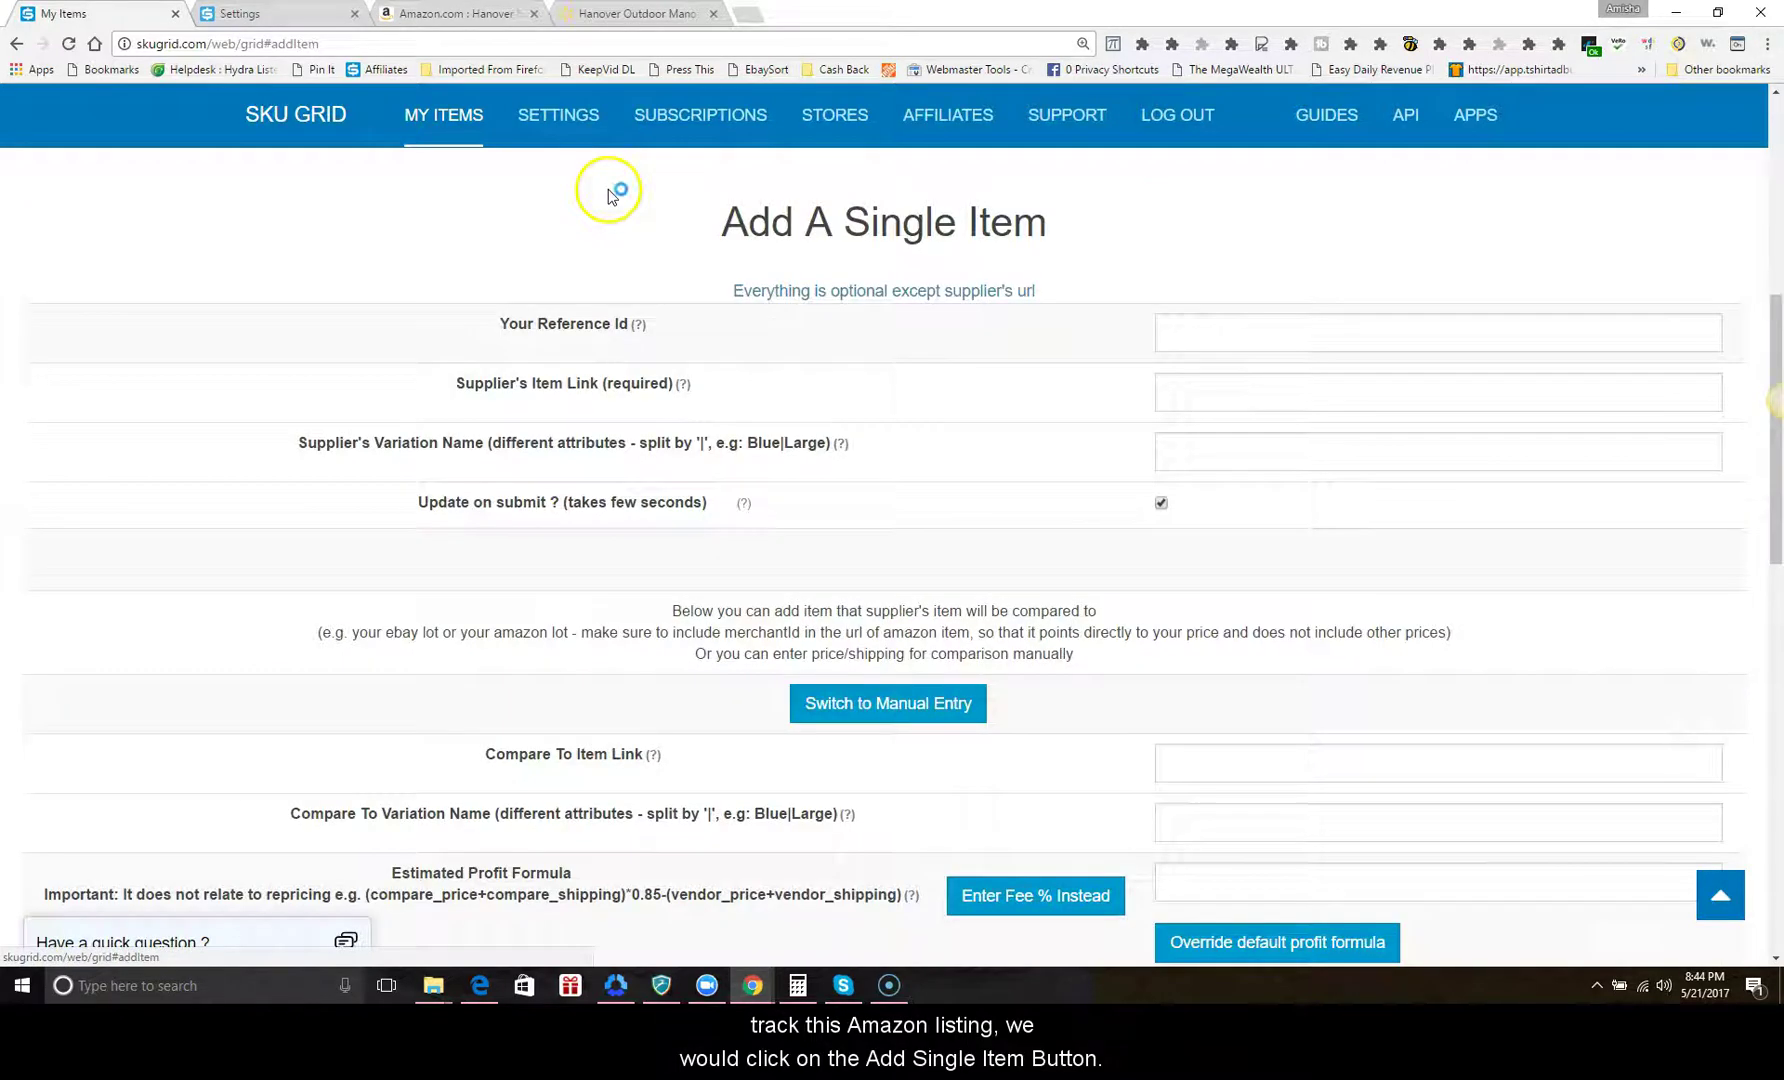
pyautogui.click(1195, 346)
pyautogui.click(1205, 336)
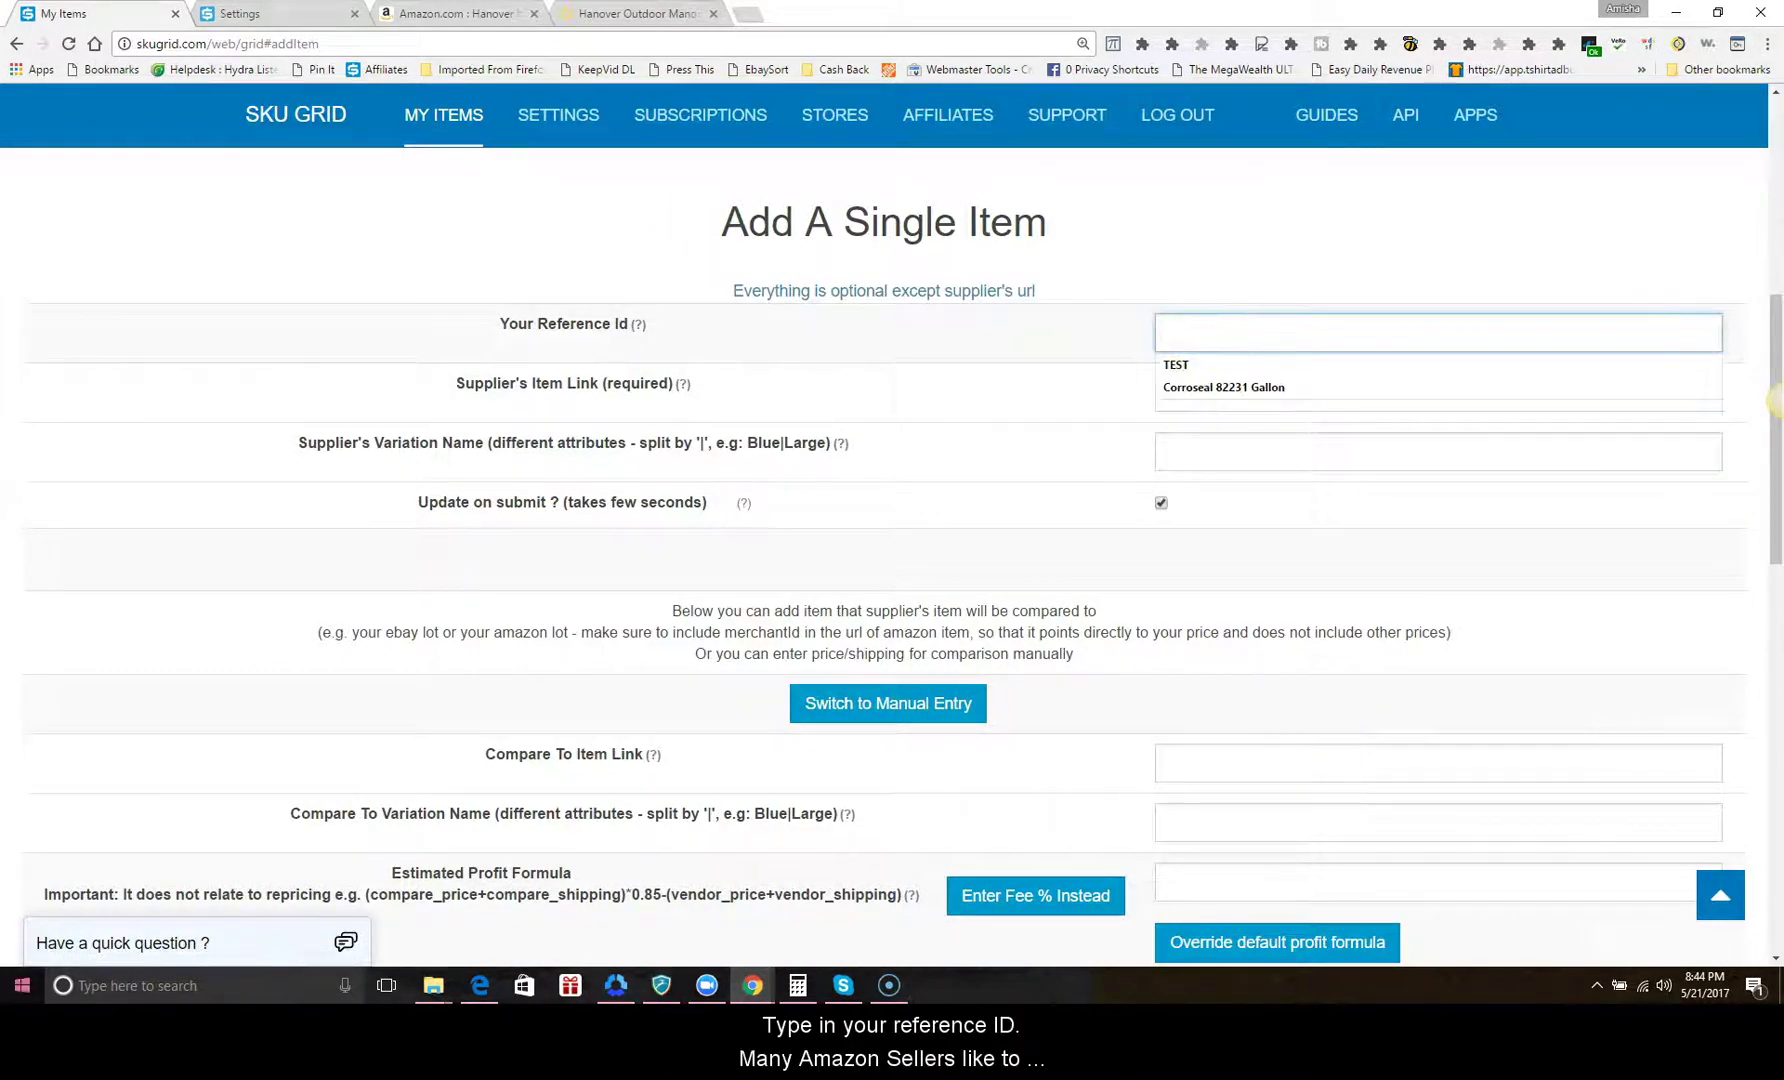
pyautogui.write('Hanover Bistro Set')
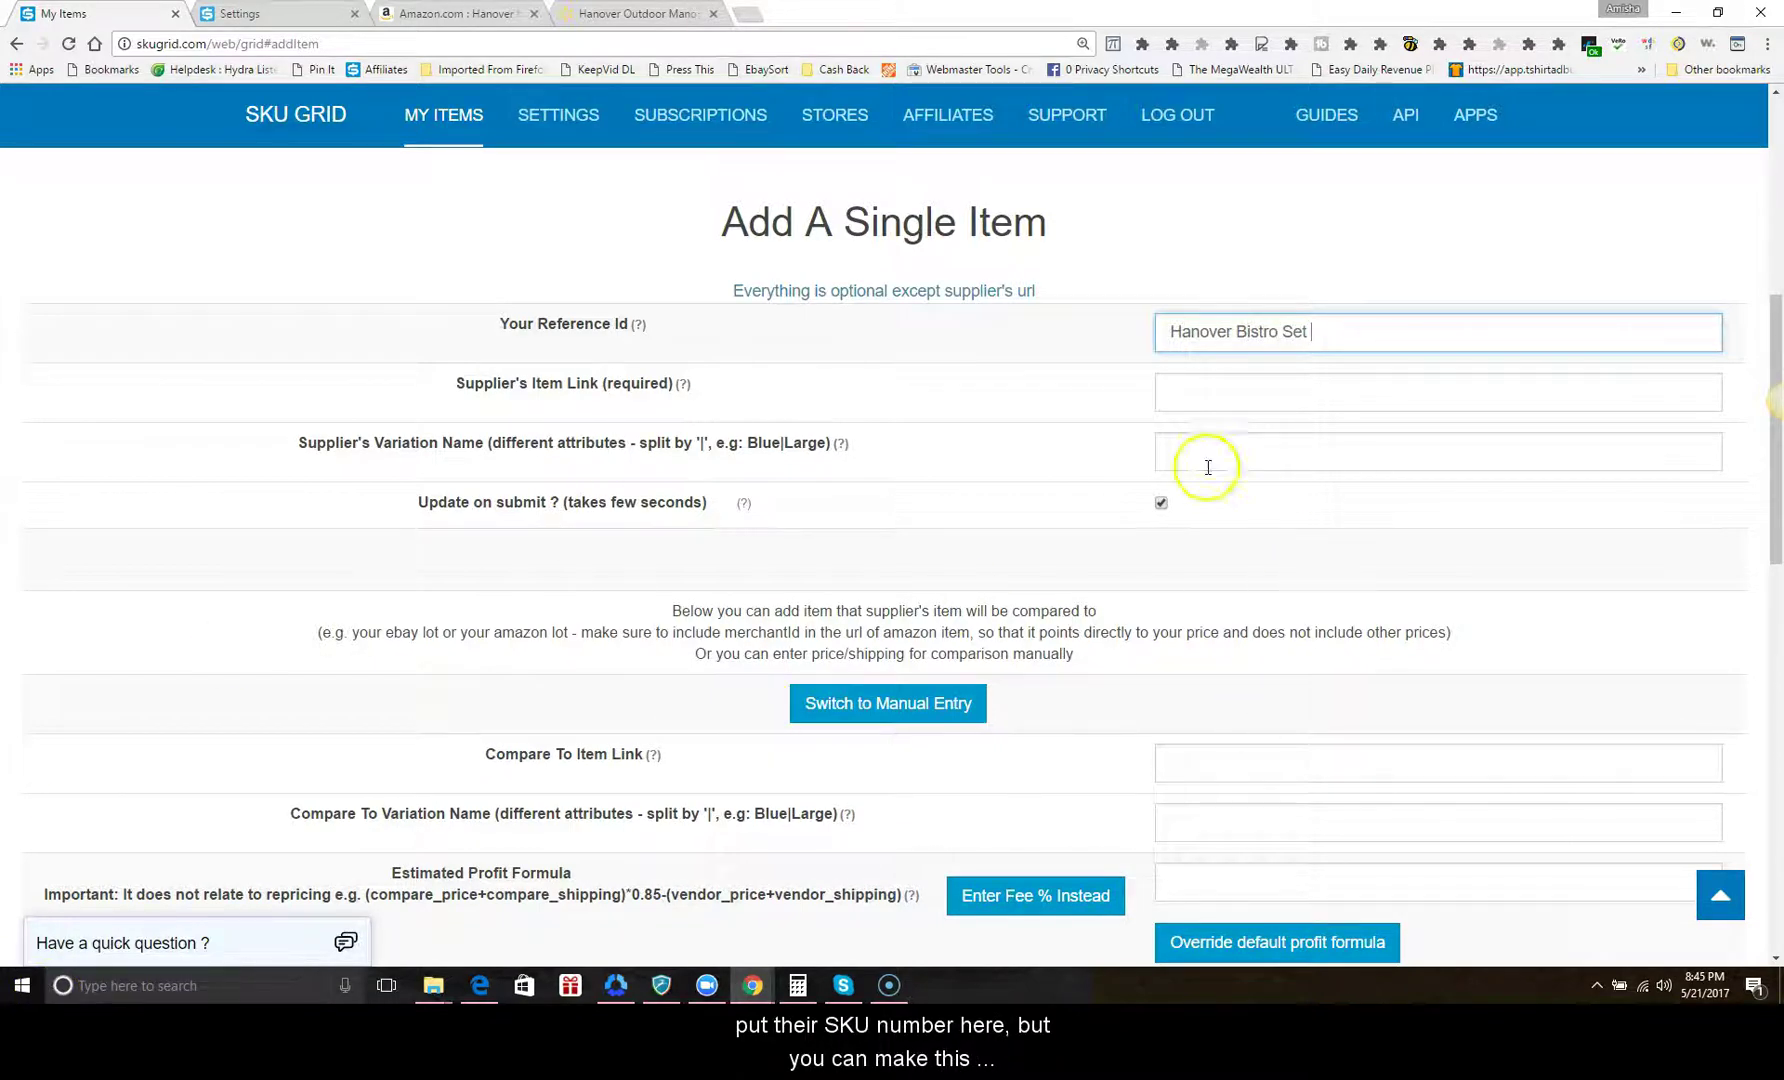
pyautogui.click(1264, 391)
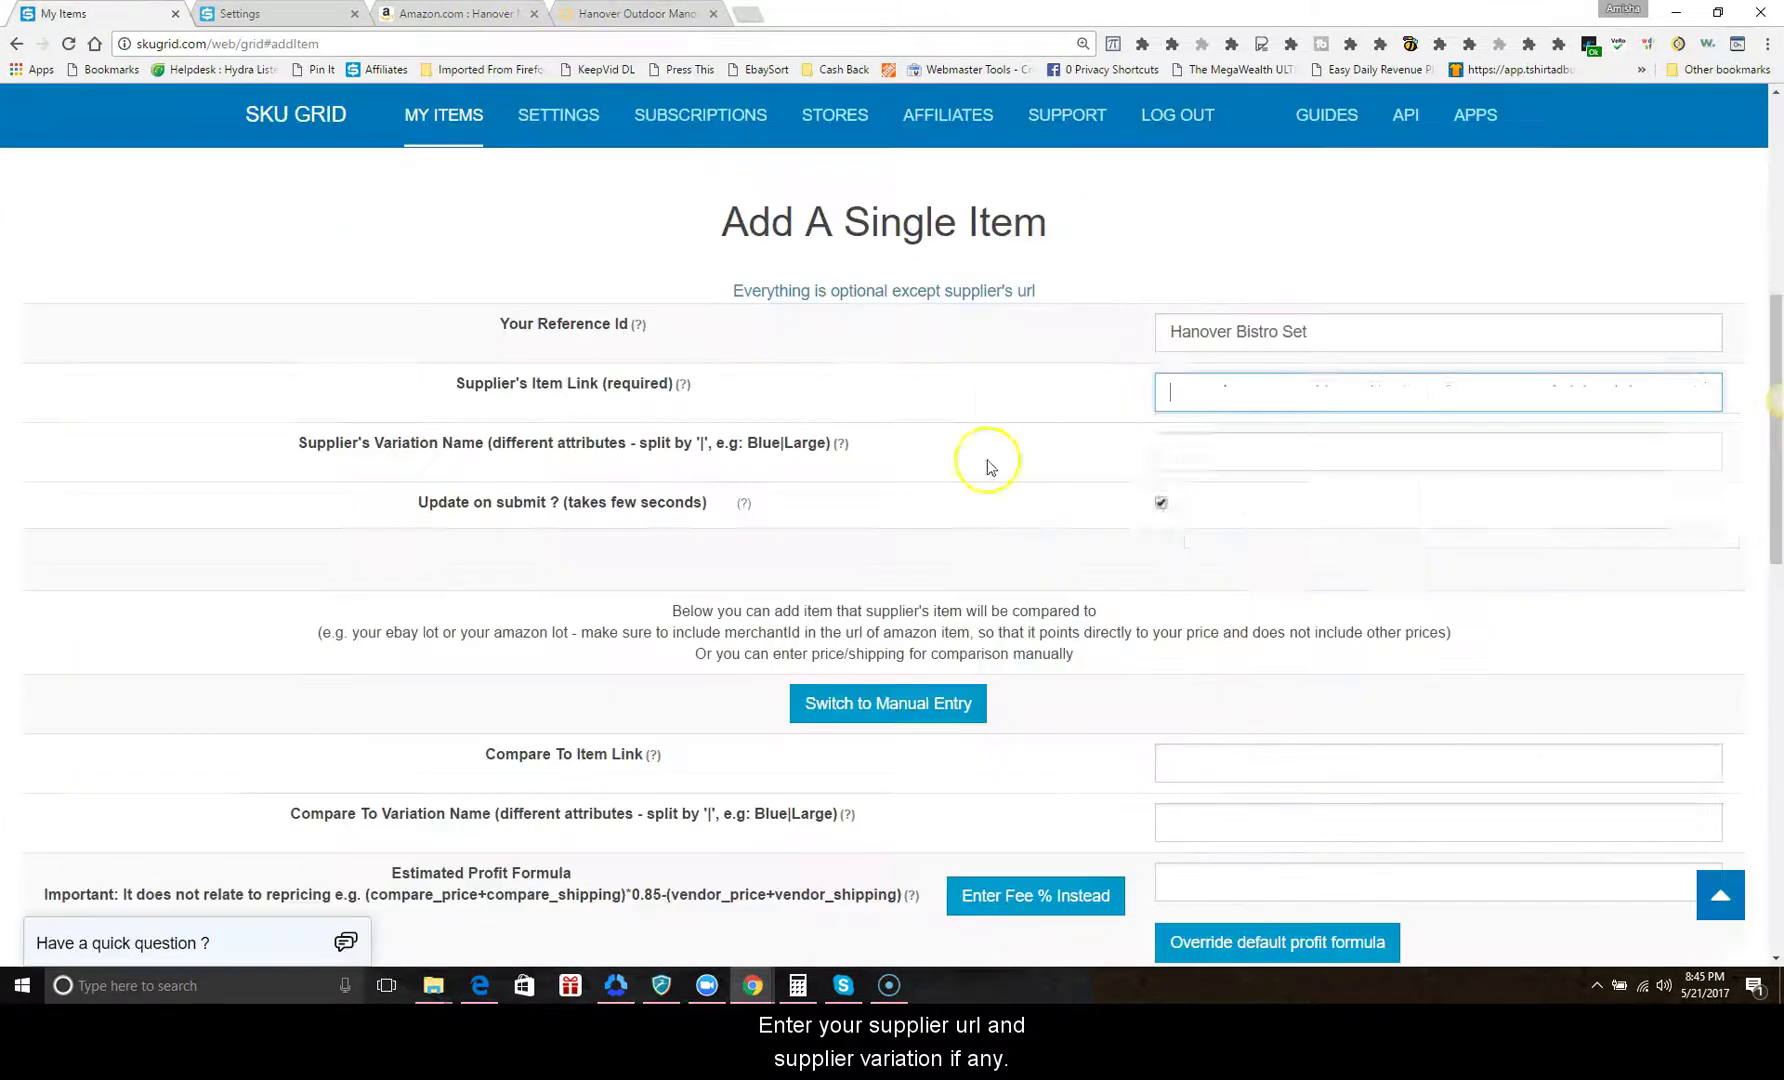
pyautogui.write('https://www.walmart.com/ip/Hanover-Manor-Aluminum-3-Piece-Round-Bistro-Set/51457634')
pyautogui.click(1258, 466)
pyautogui.click(1238, 498)
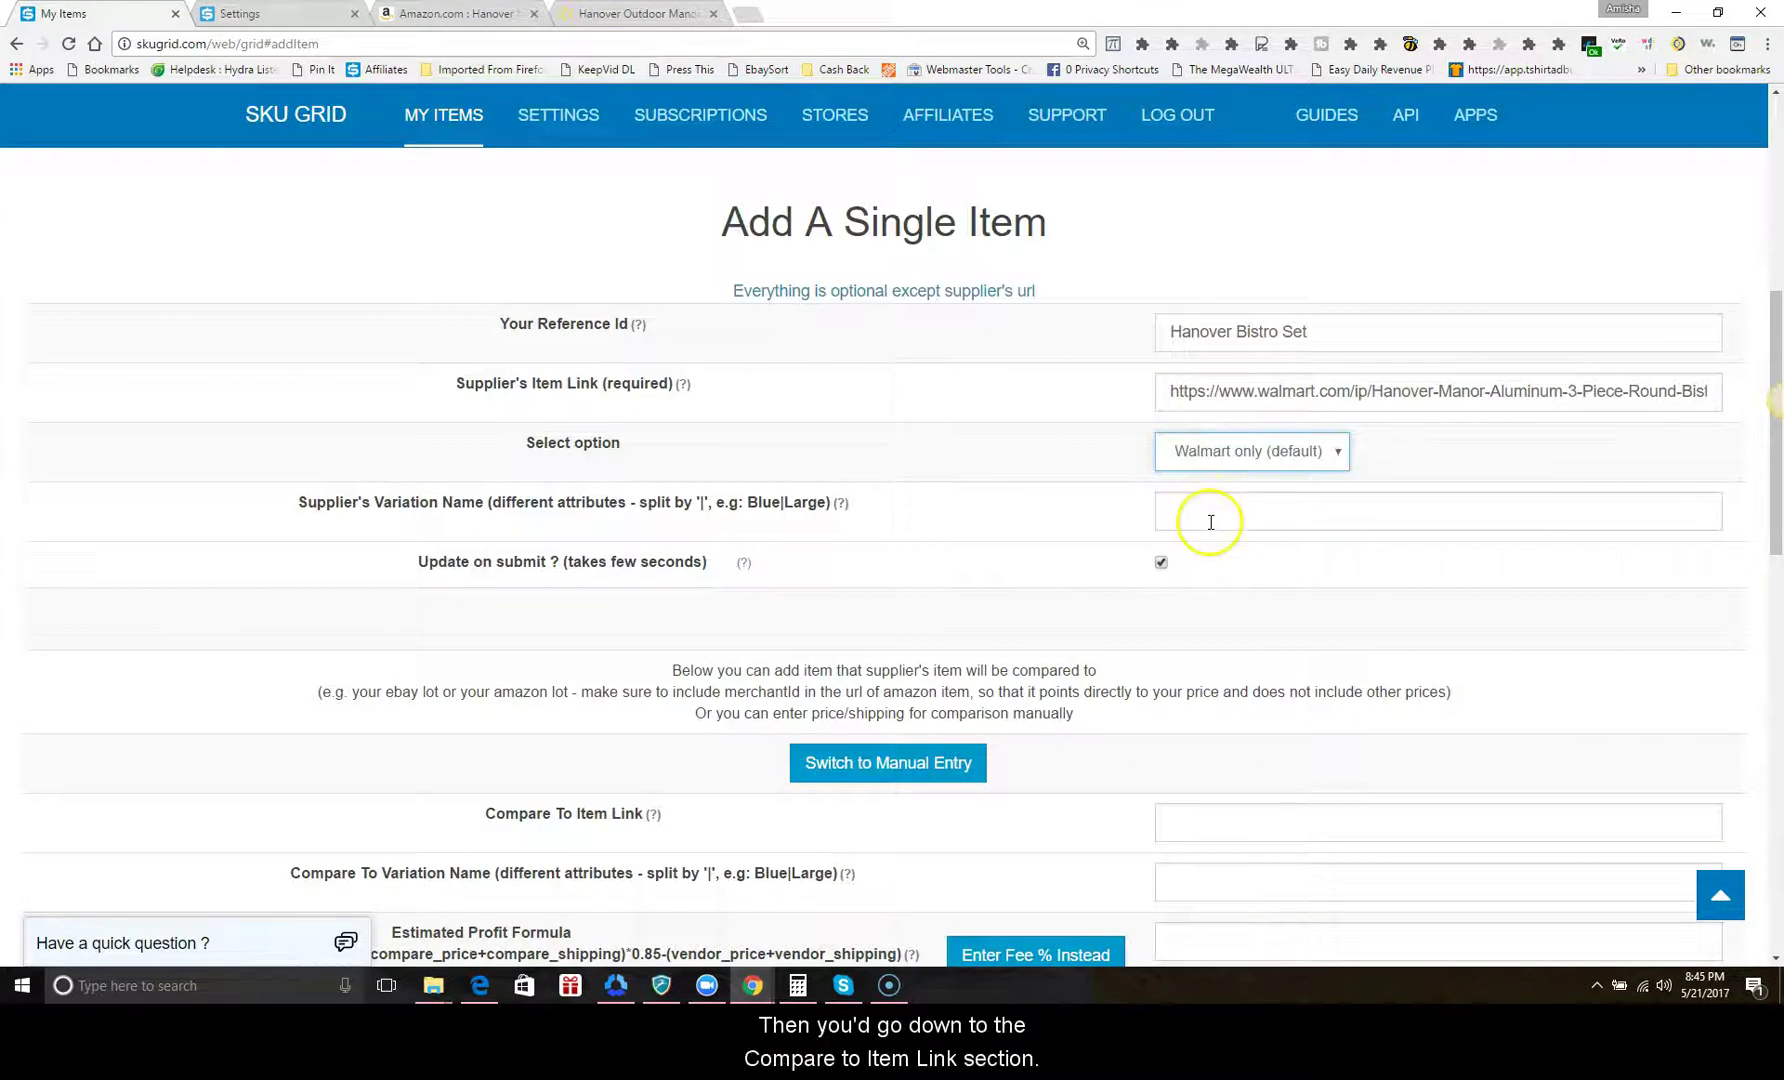
# - Paste the Amazon bistro set product address into the Compare To Item Link field
pyautogui.click(1211, 518)
pyautogui.scroll(-3, 1205, 518)
pyautogui.click(1218, 549)
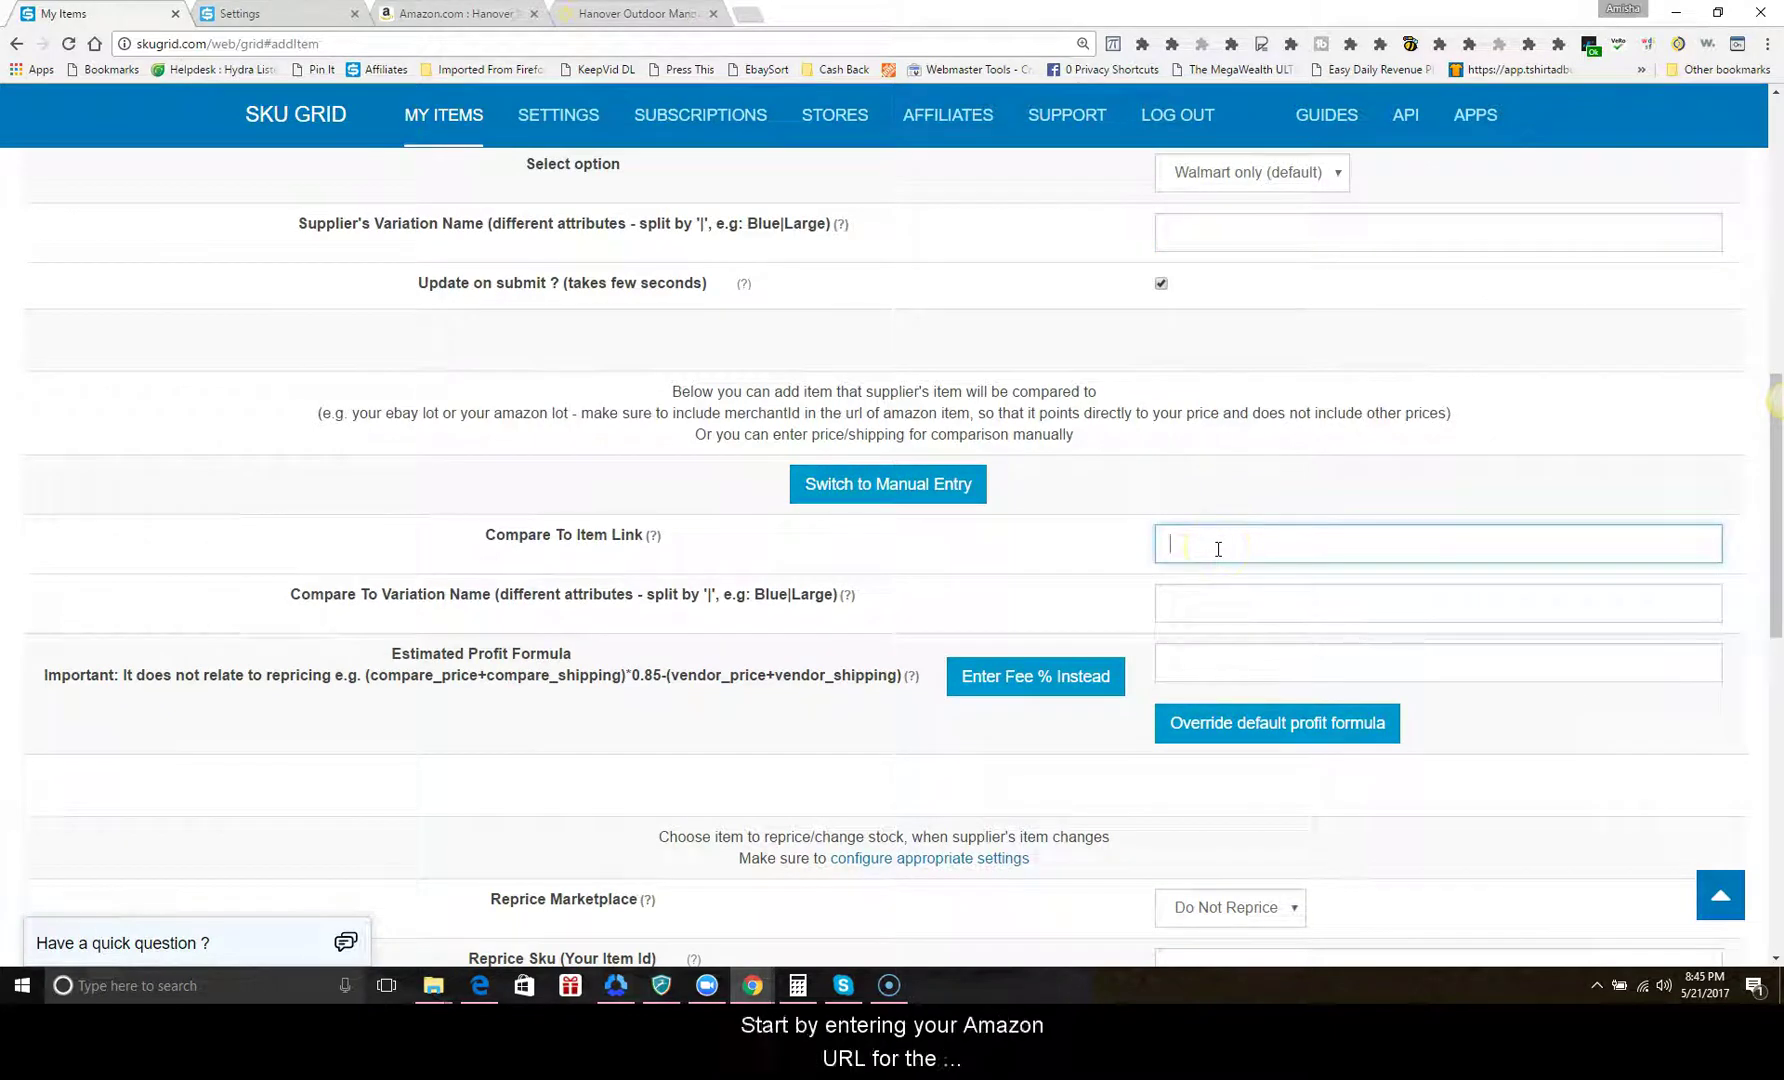
pyautogui.click(455, 13)
pyautogui.hotkey('ctrl', '1')
pyautogui.click(1234, 542)
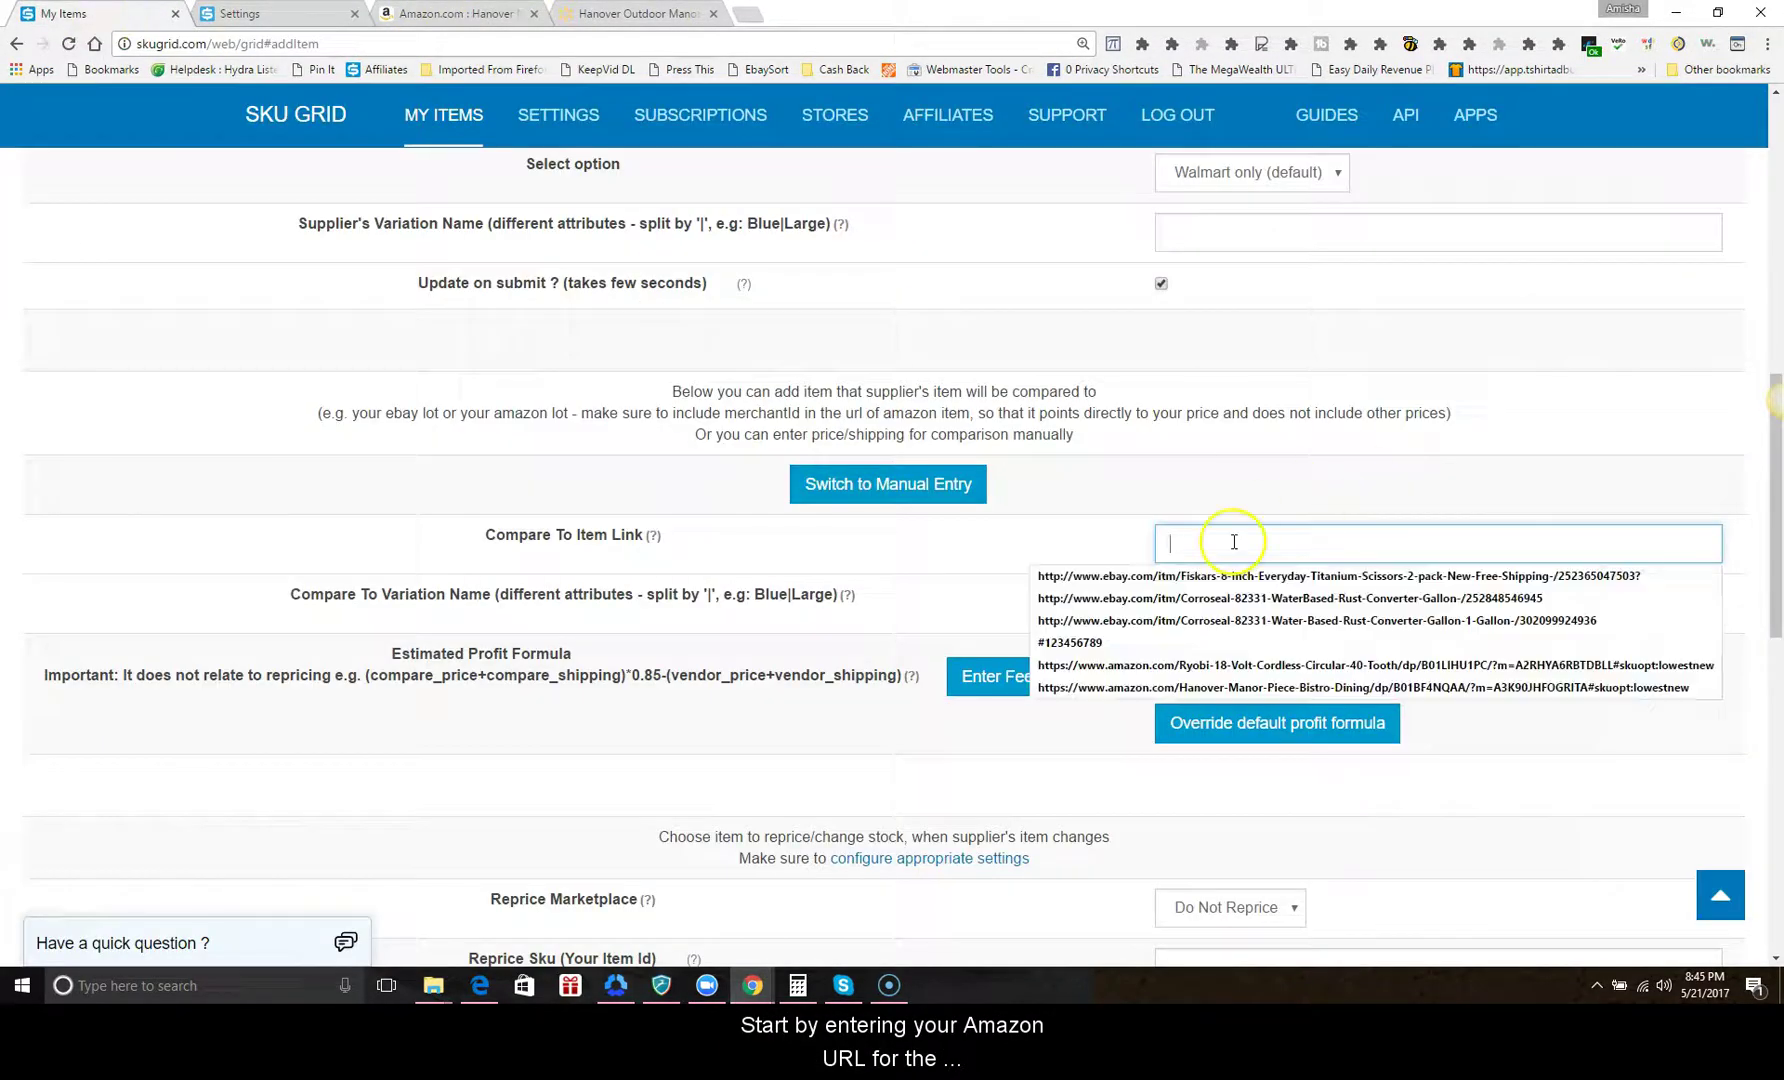
pyautogui.rightClick(1234, 542)
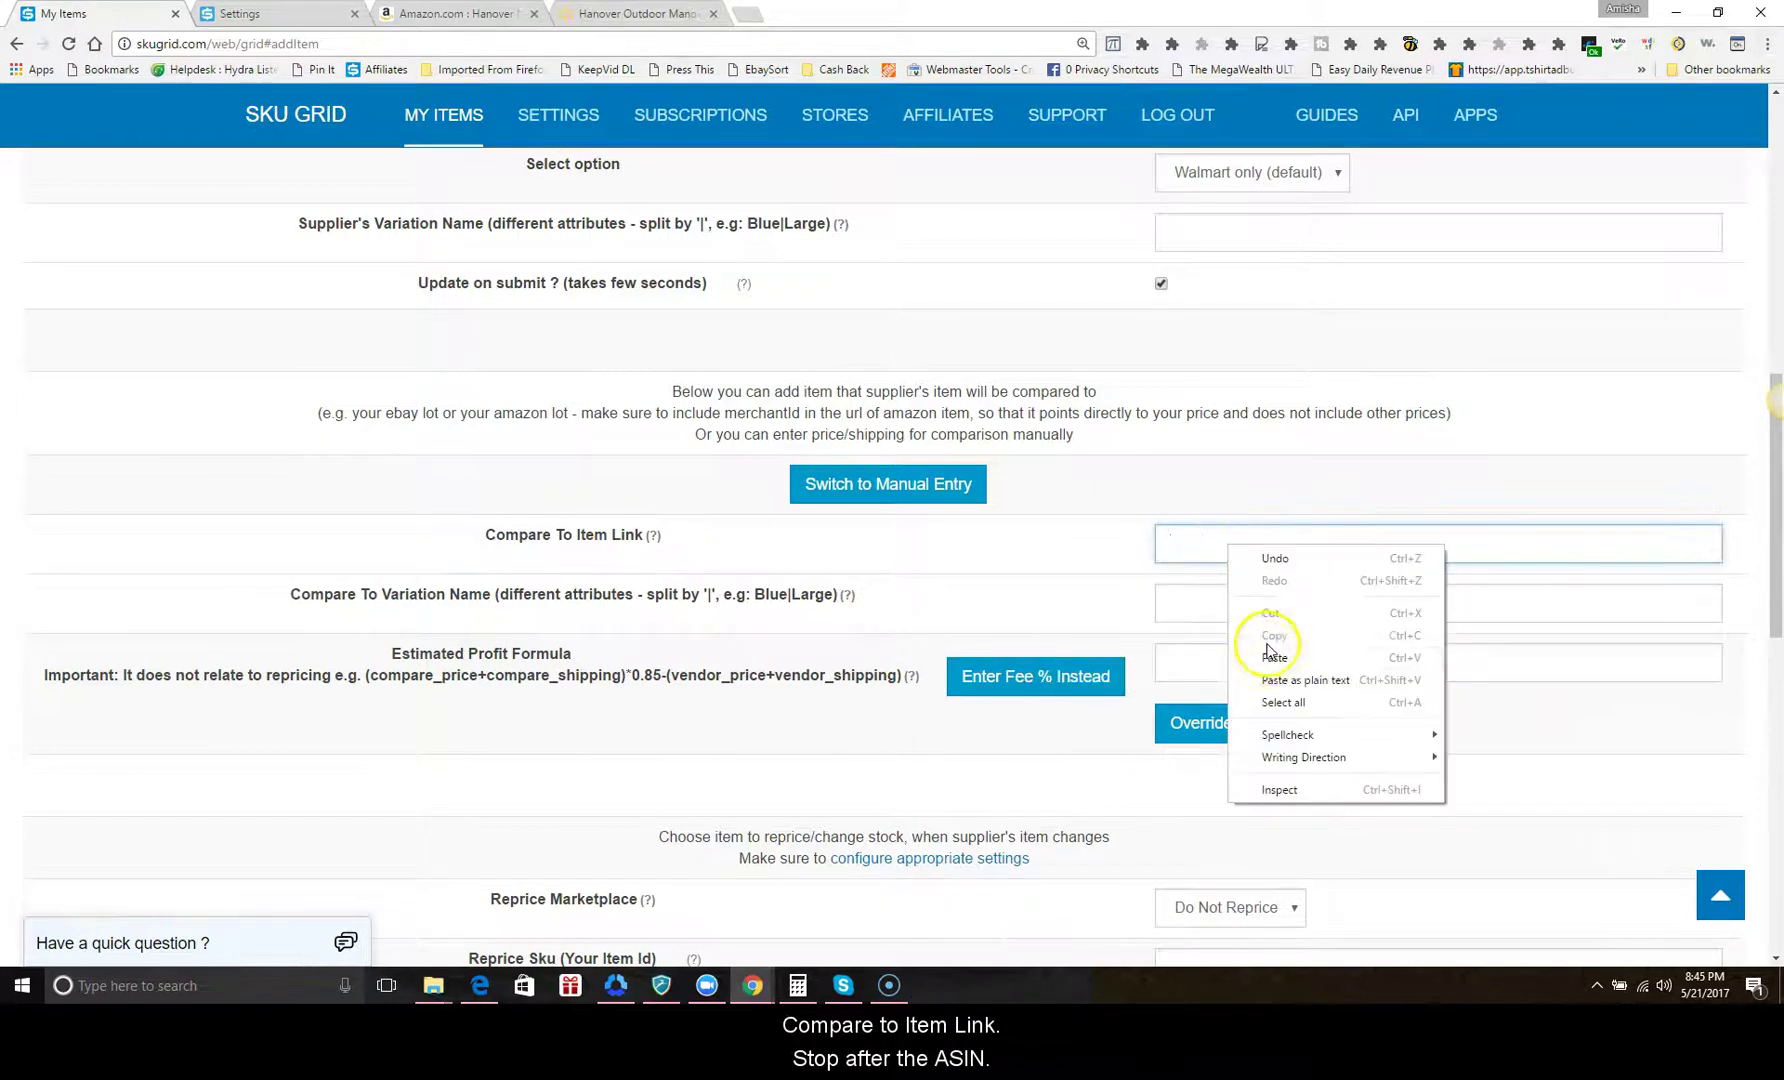
pyautogui.click(1256, 636)
# - Trim the link after the ASIN and type '/?m=' at its end
pyautogui.click(1246, 602)
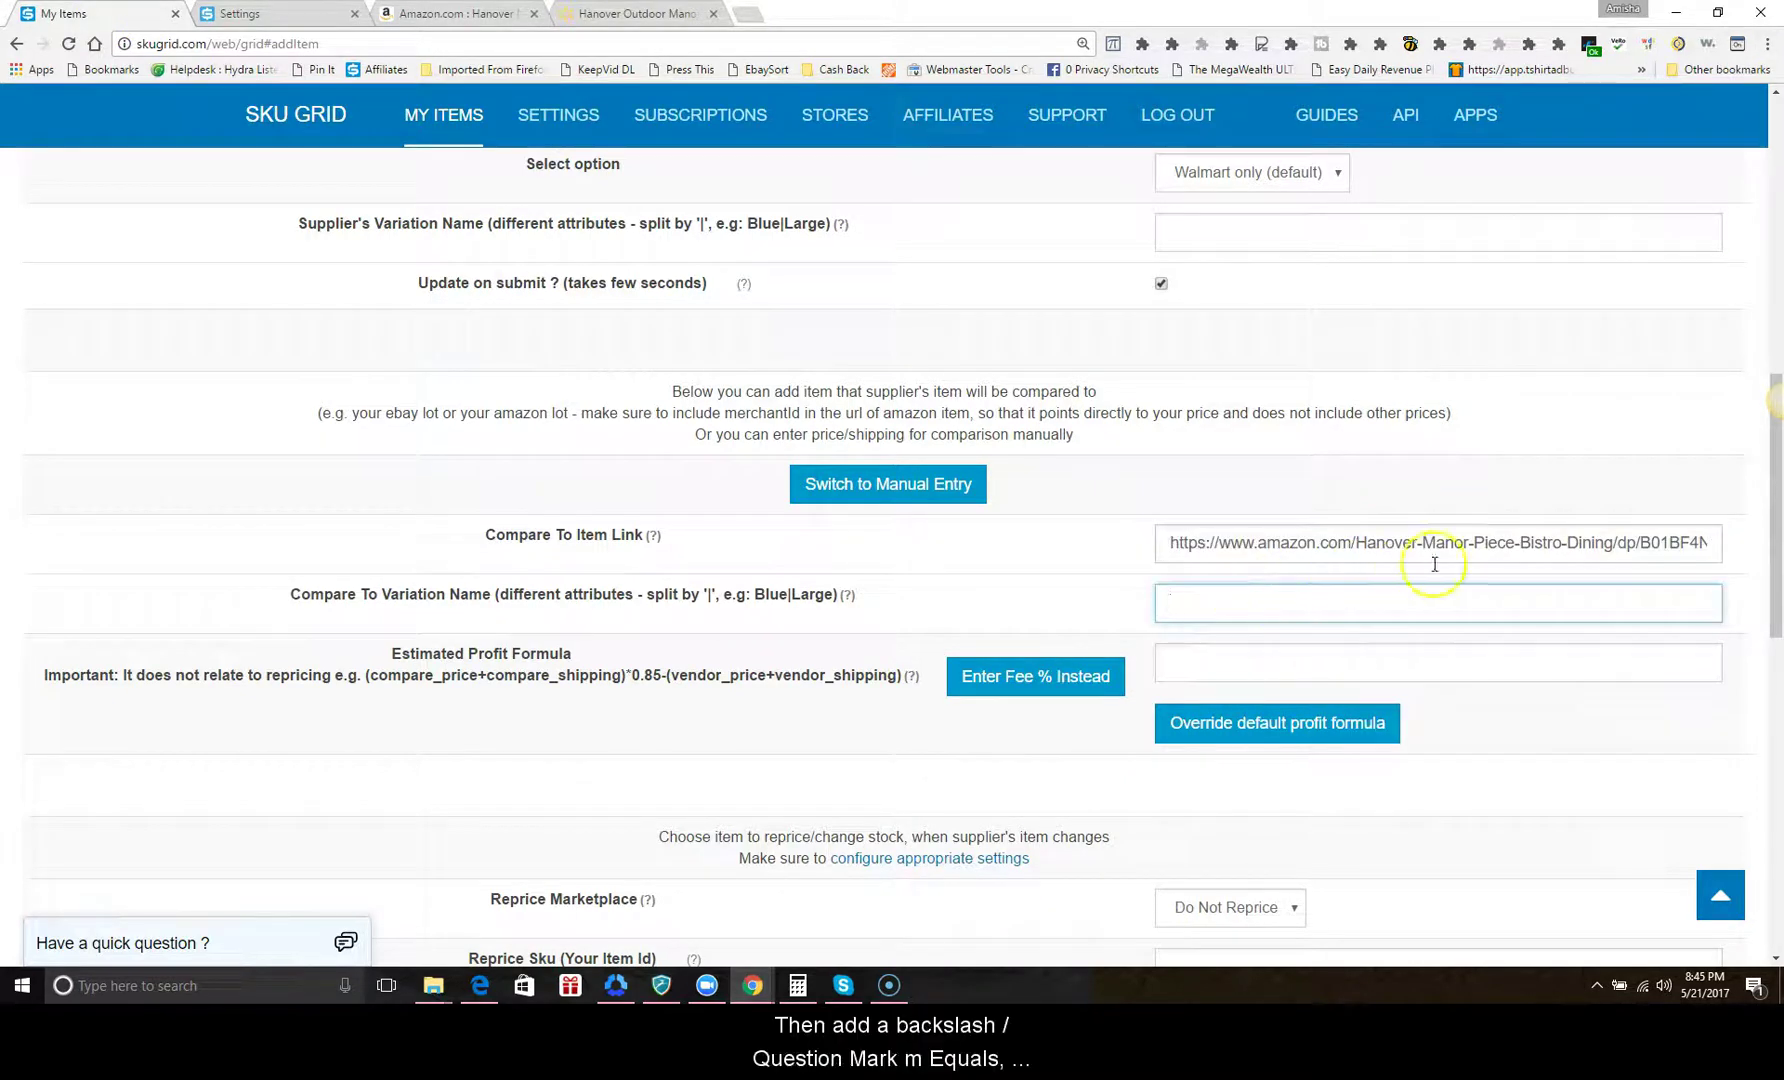
pyautogui.moveTo(1567, 545); pyautogui.dragTo(1779, 555)
pyautogui.click(1713, 542)
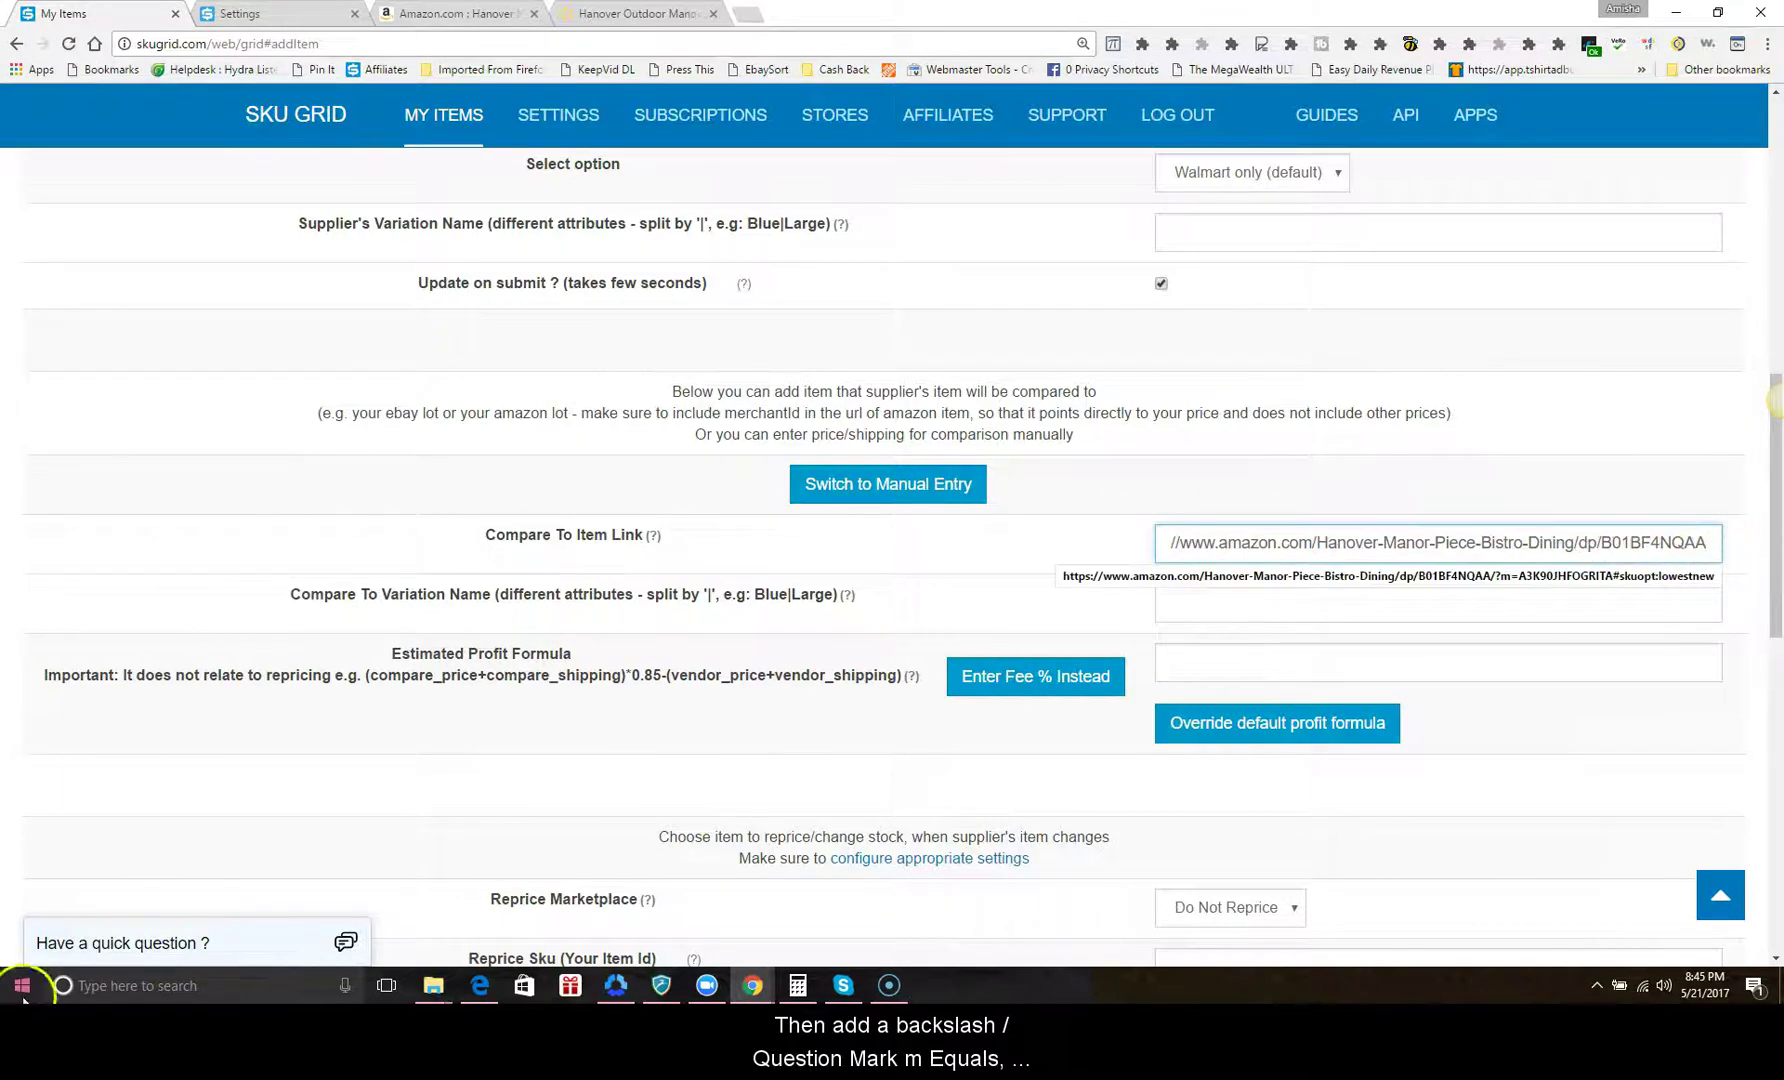
pyautogui.write('/?m=')
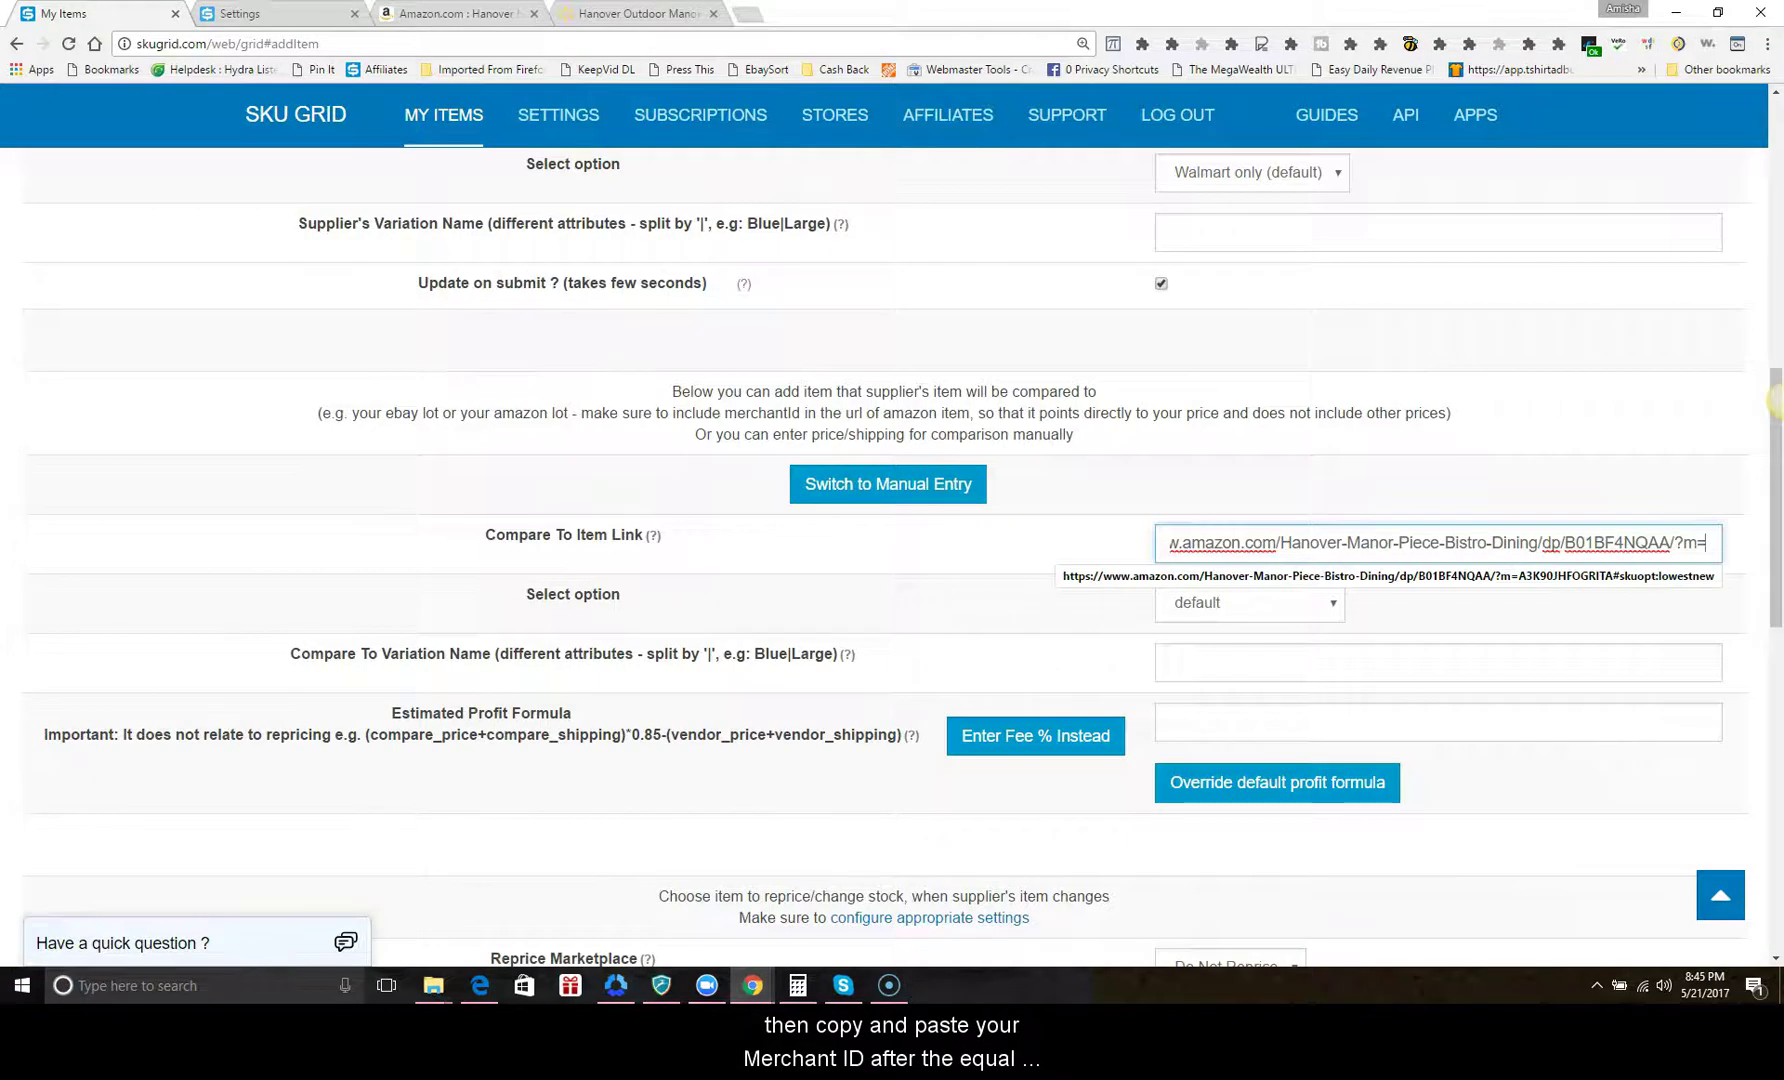
# - Copy the merchant ID from the Amazon settings and append it to the compare link
pyautogui.hotkey('ctrl', 'Tab')
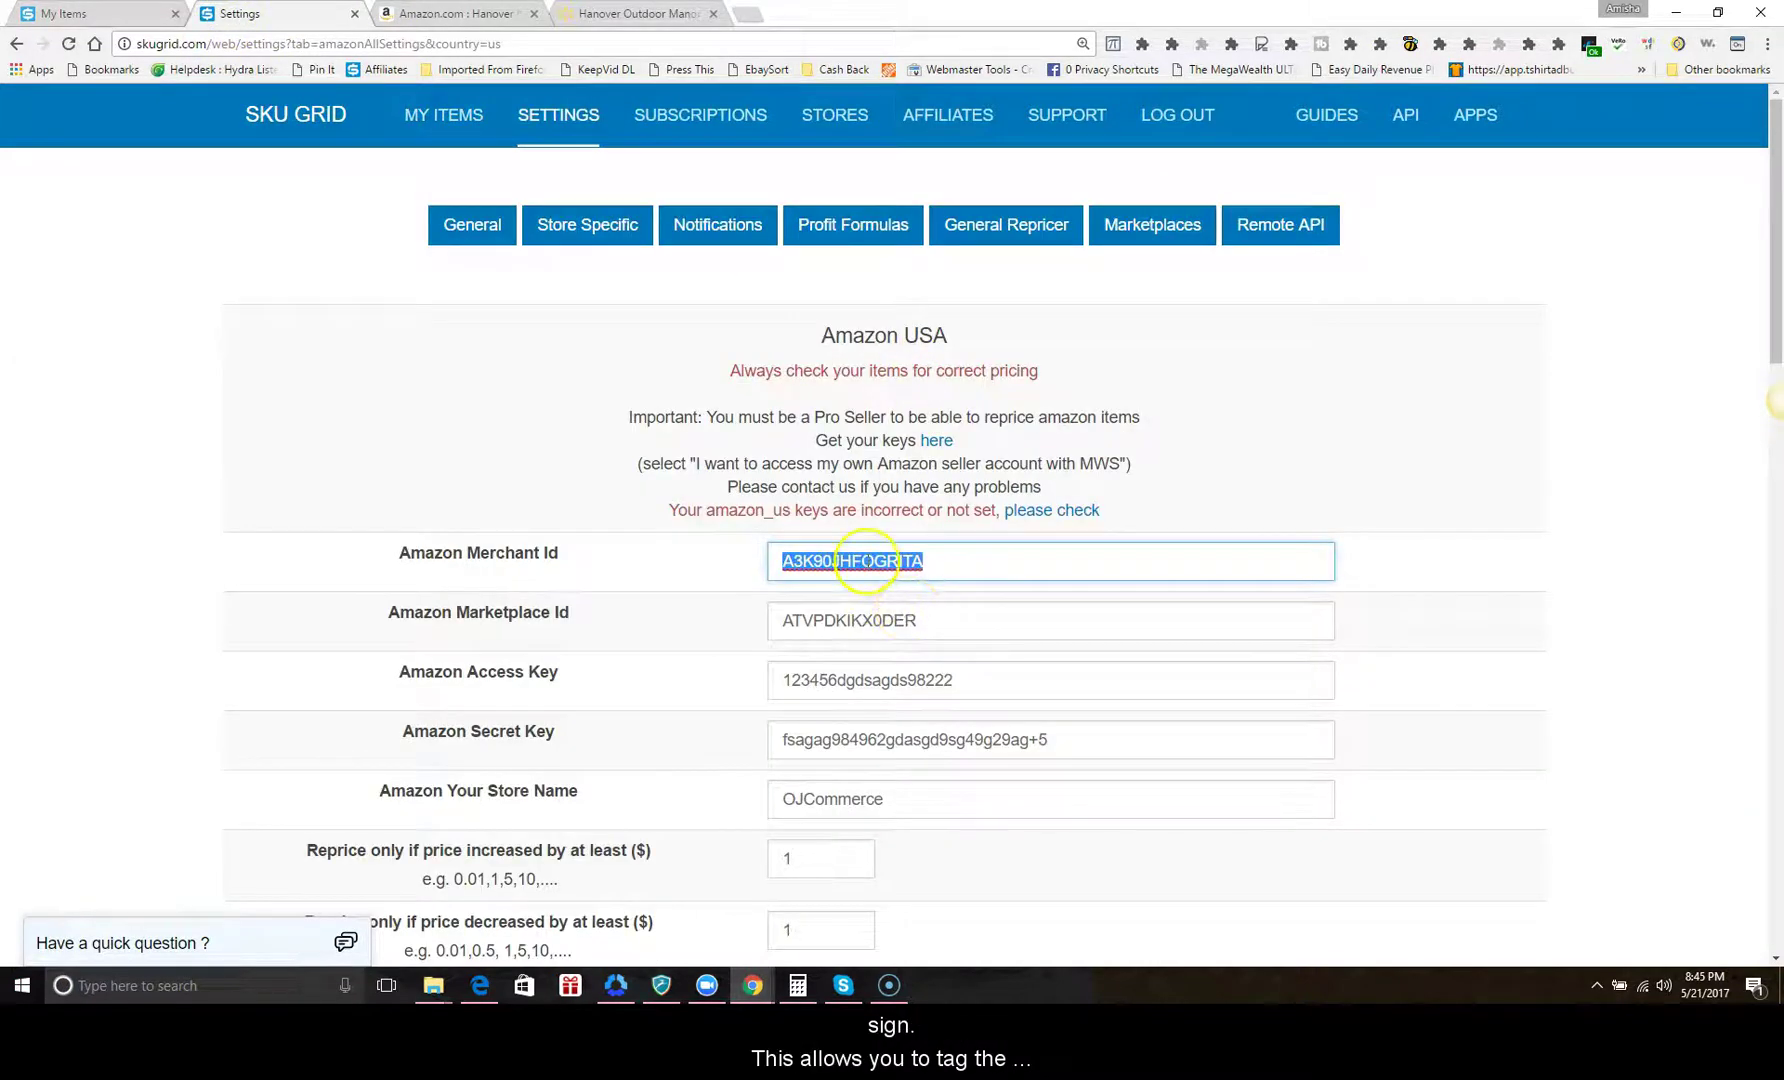
pyautogui.rightClick(866, 561)
pyautogui.click(905, 662)
pyautogui.click(100, 13)
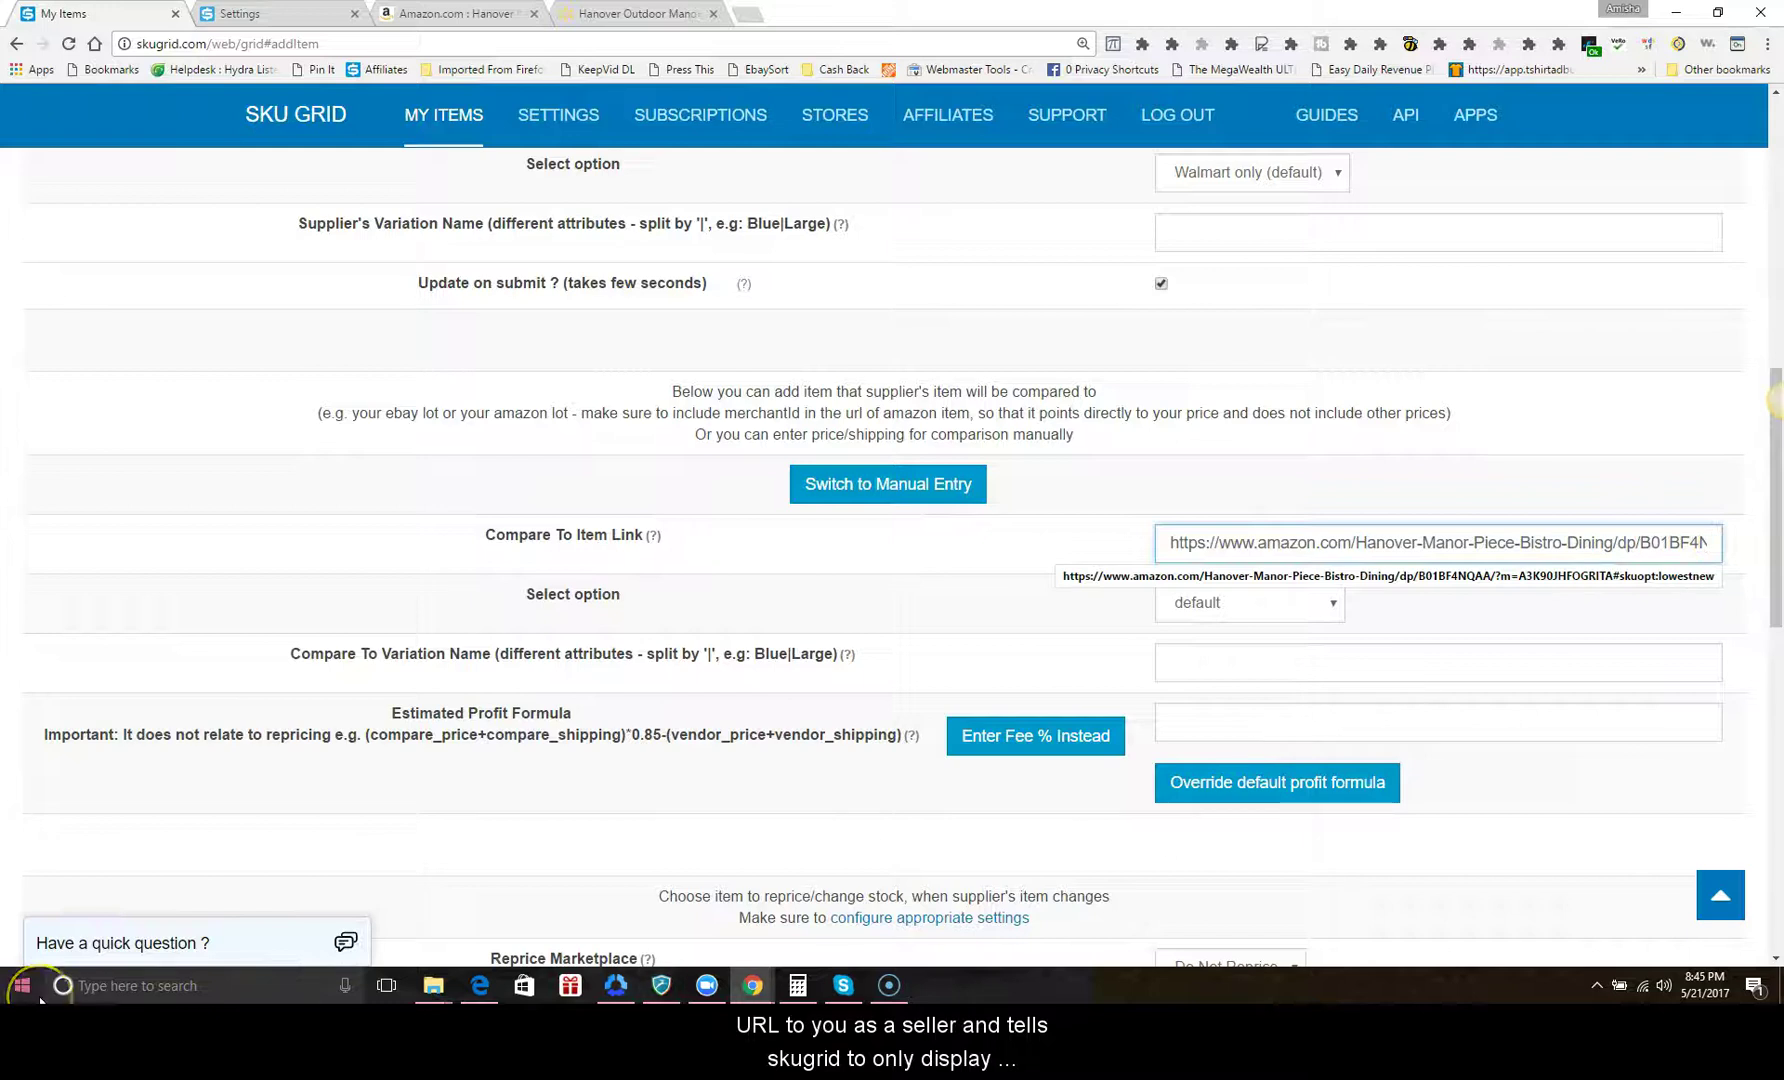
pyautogui.moveTo(1679, 542); pyautogui.dragTo(1718, 540)
pyautogui.rightClick(1718, 542)
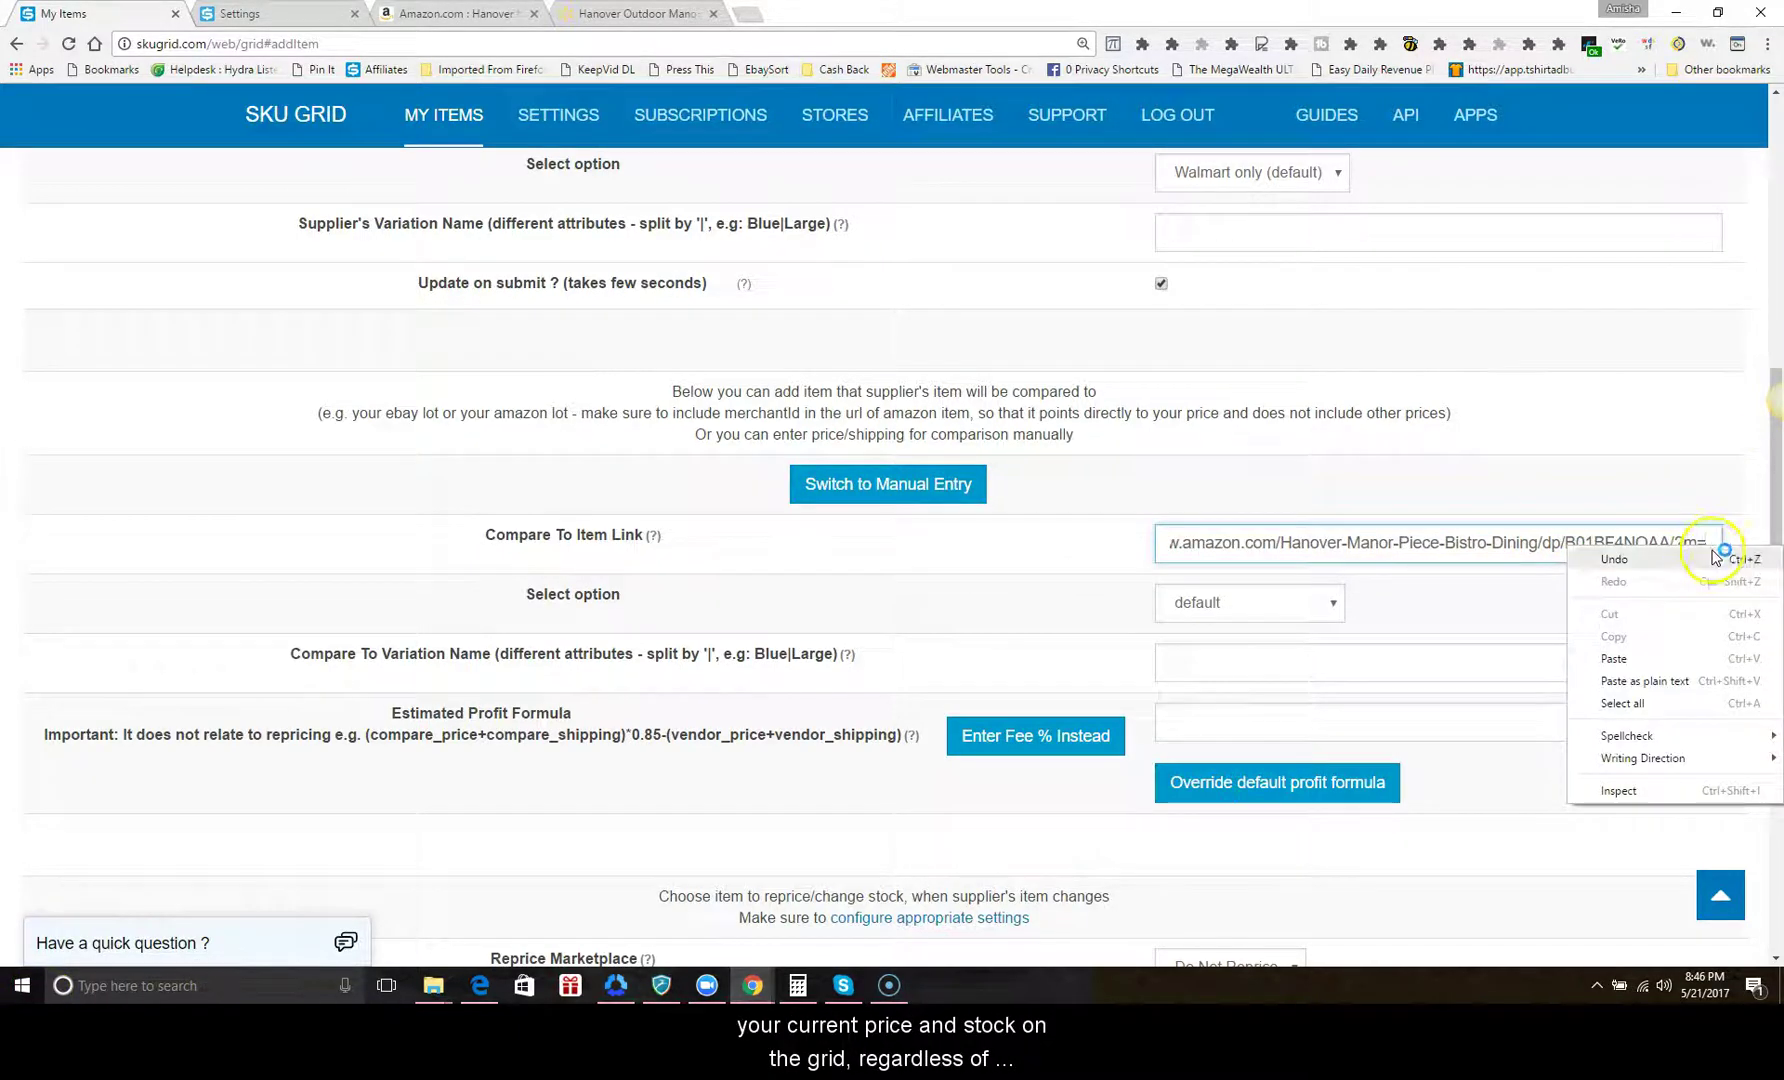
pyautogui.click(1622, 664)
pyautogui.click(1420, 616)
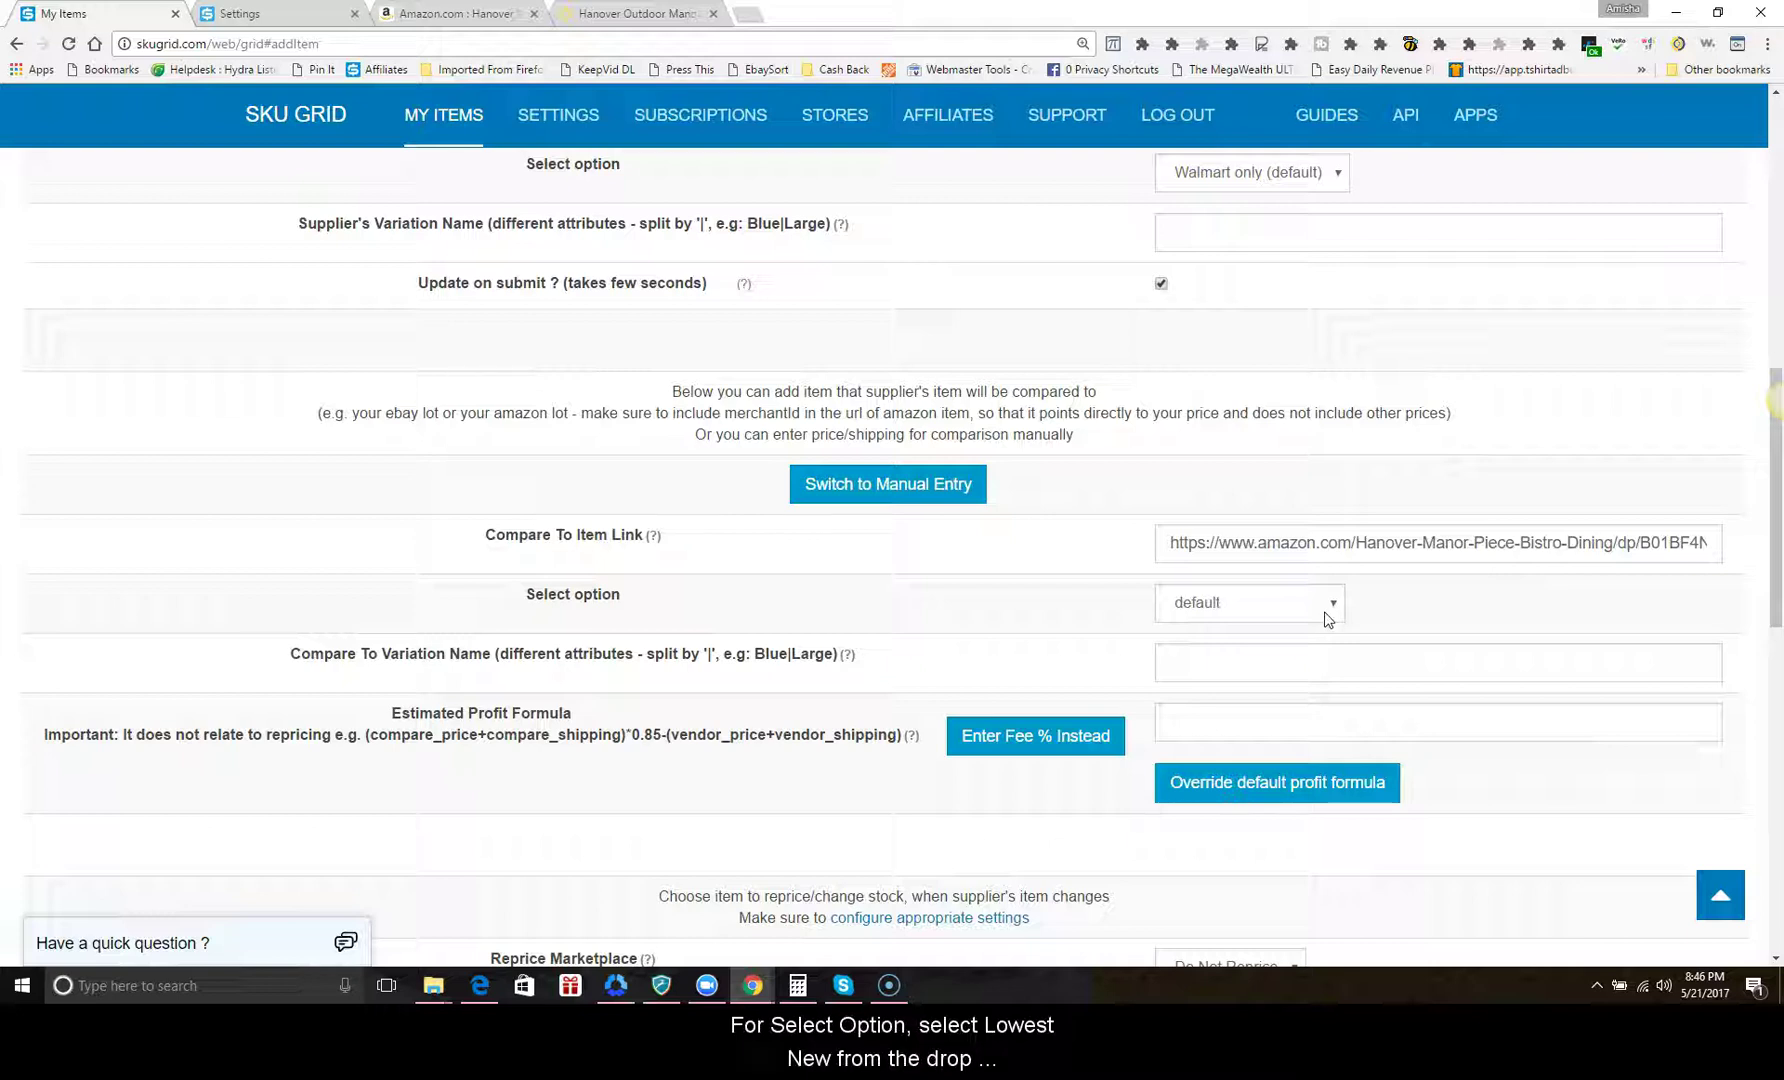
# - Set the comparison option to Lowest New and the reprice marketplace to Amazon (US)
pyautogui.click(1327, 619)
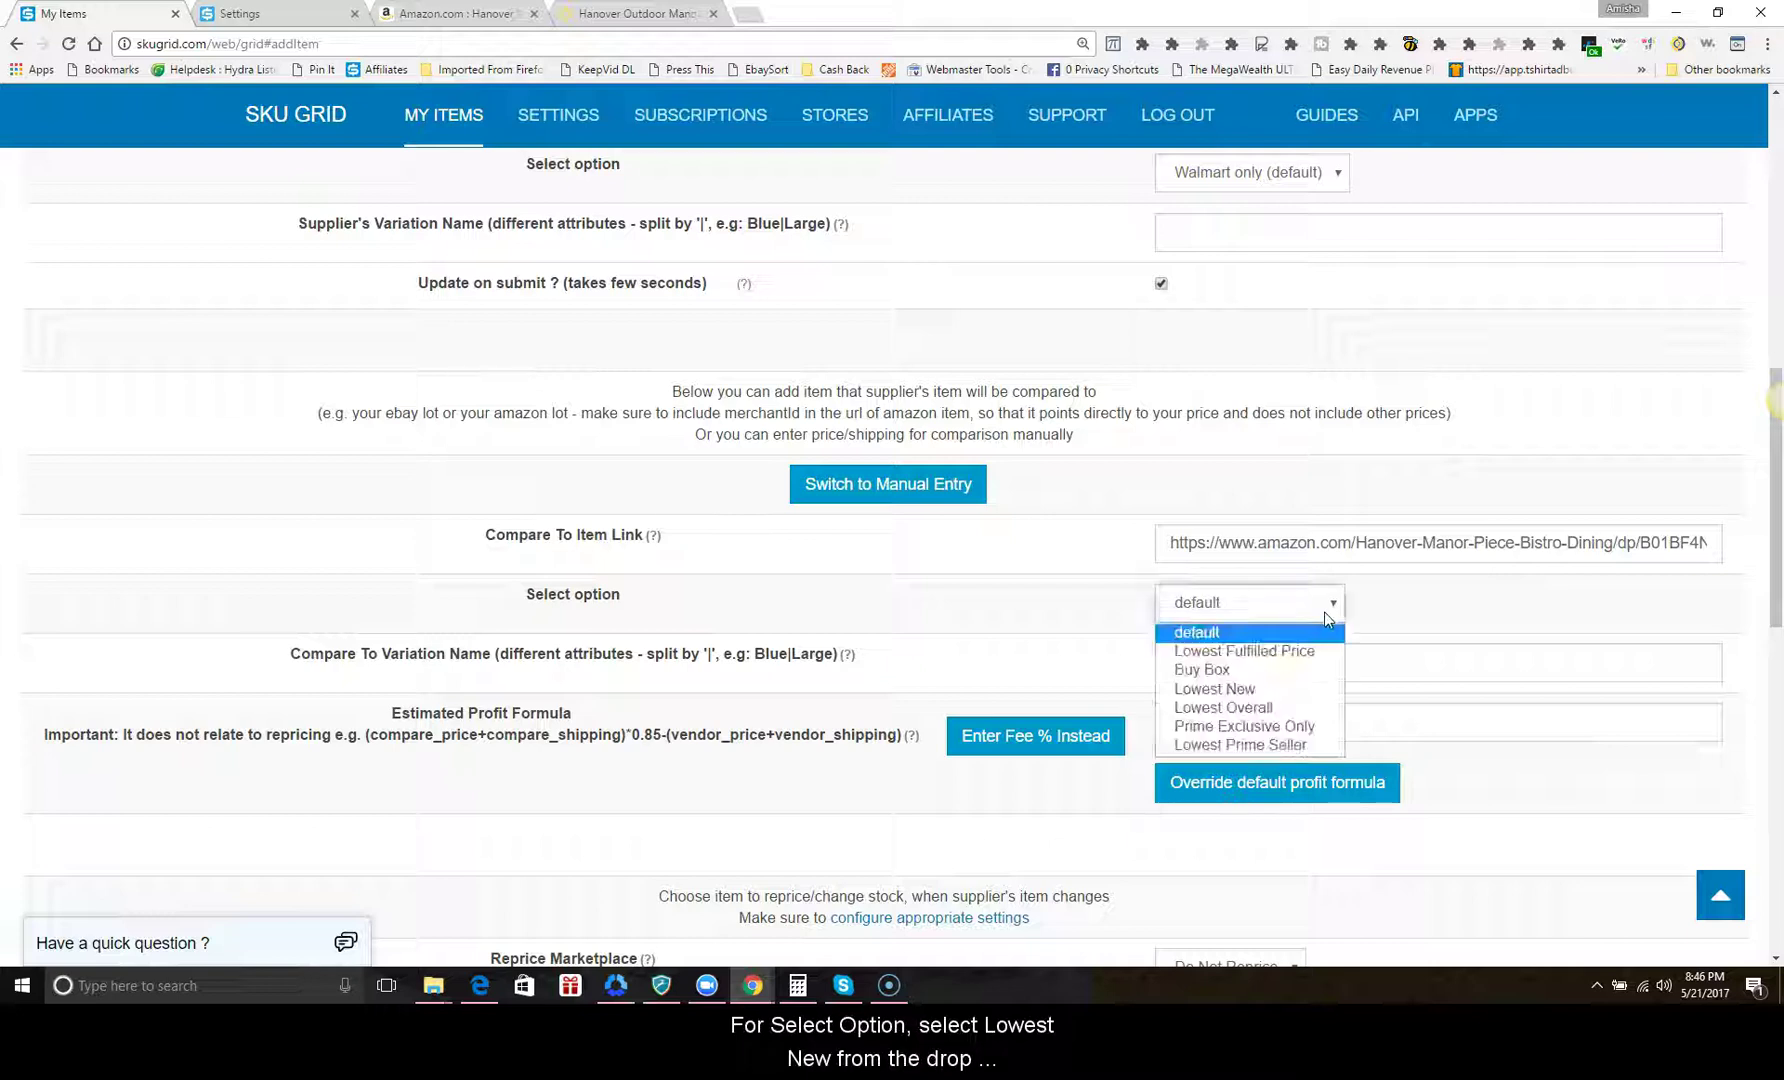
pyautogui.click(1276, 688)
pyautogui.click(1239, 673)
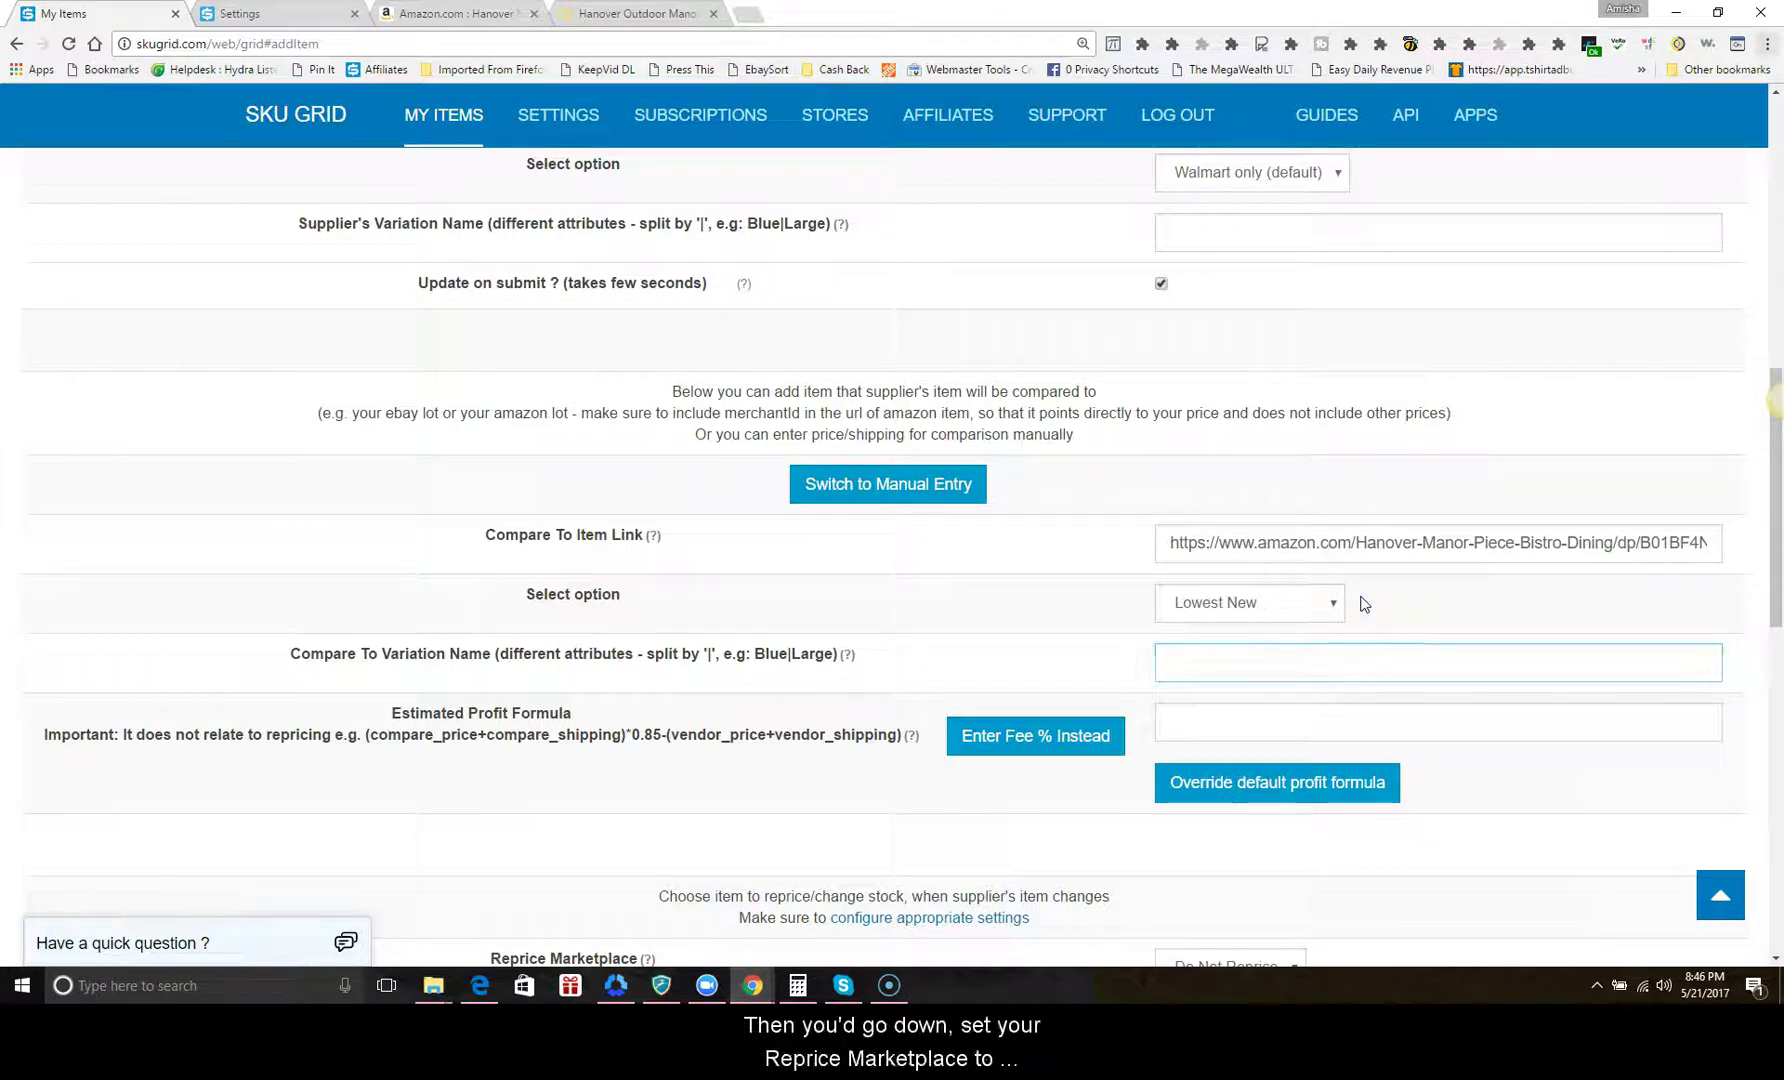
pyautogui.scroll(-5, 1350, 590)
pyautogui.click(1244, 505)
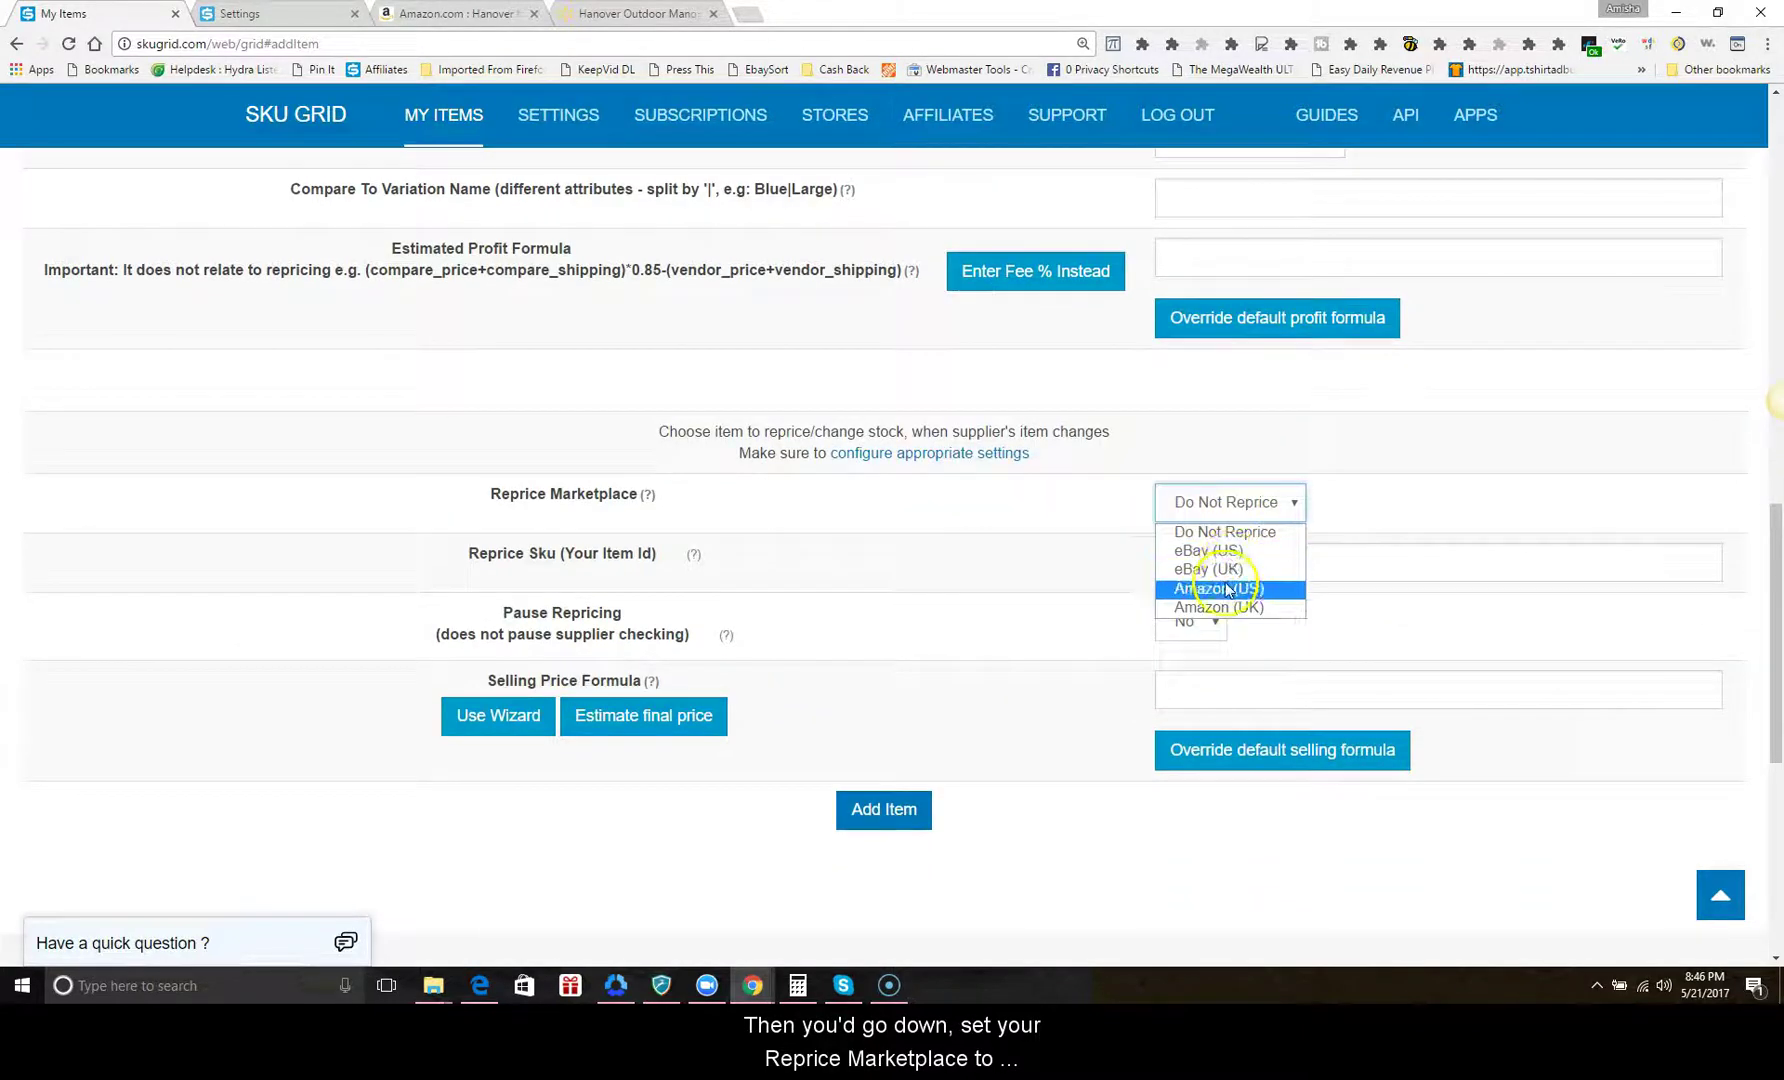
pyautogui.click(1228, 589)
# - Copy the ASIN from the Amazon product URL and return to the item form
pyautogui.click(1203, 577)
pyautogui.click(455, 13)
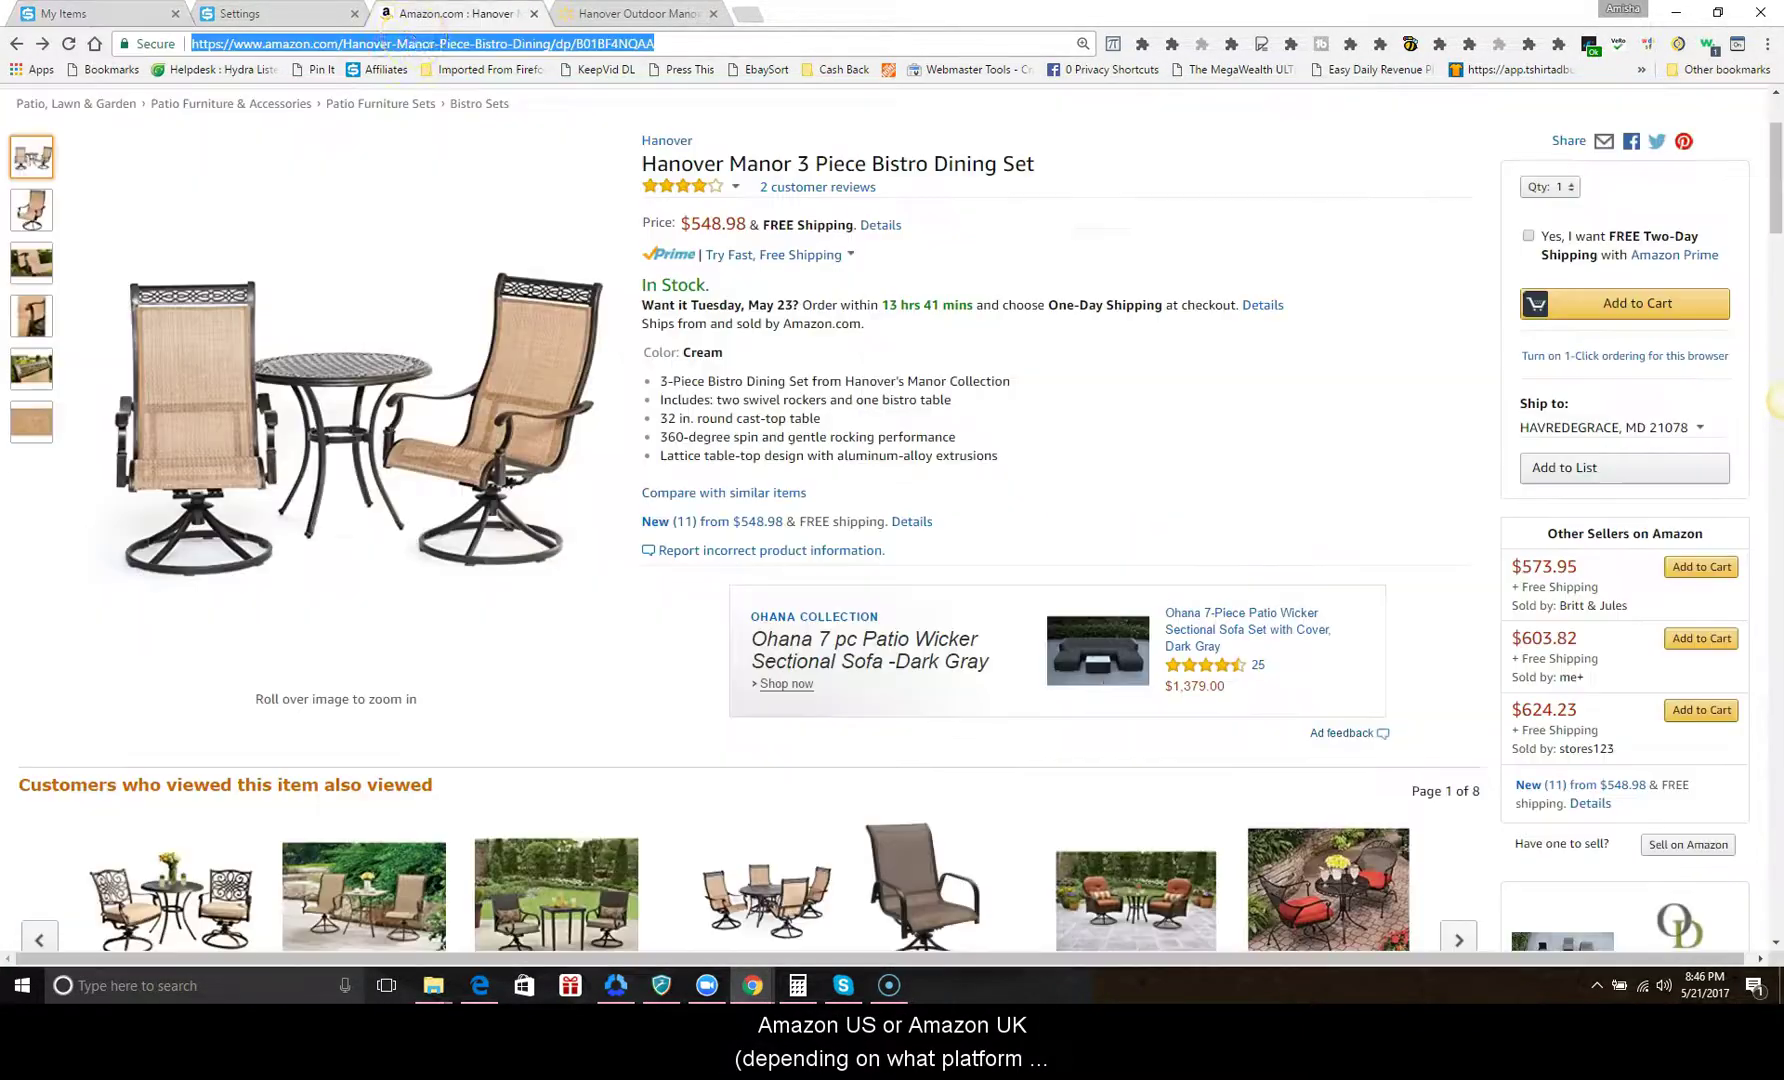
pyautogui.rightClick(598, 45)
pyautogui.click(650, 90)
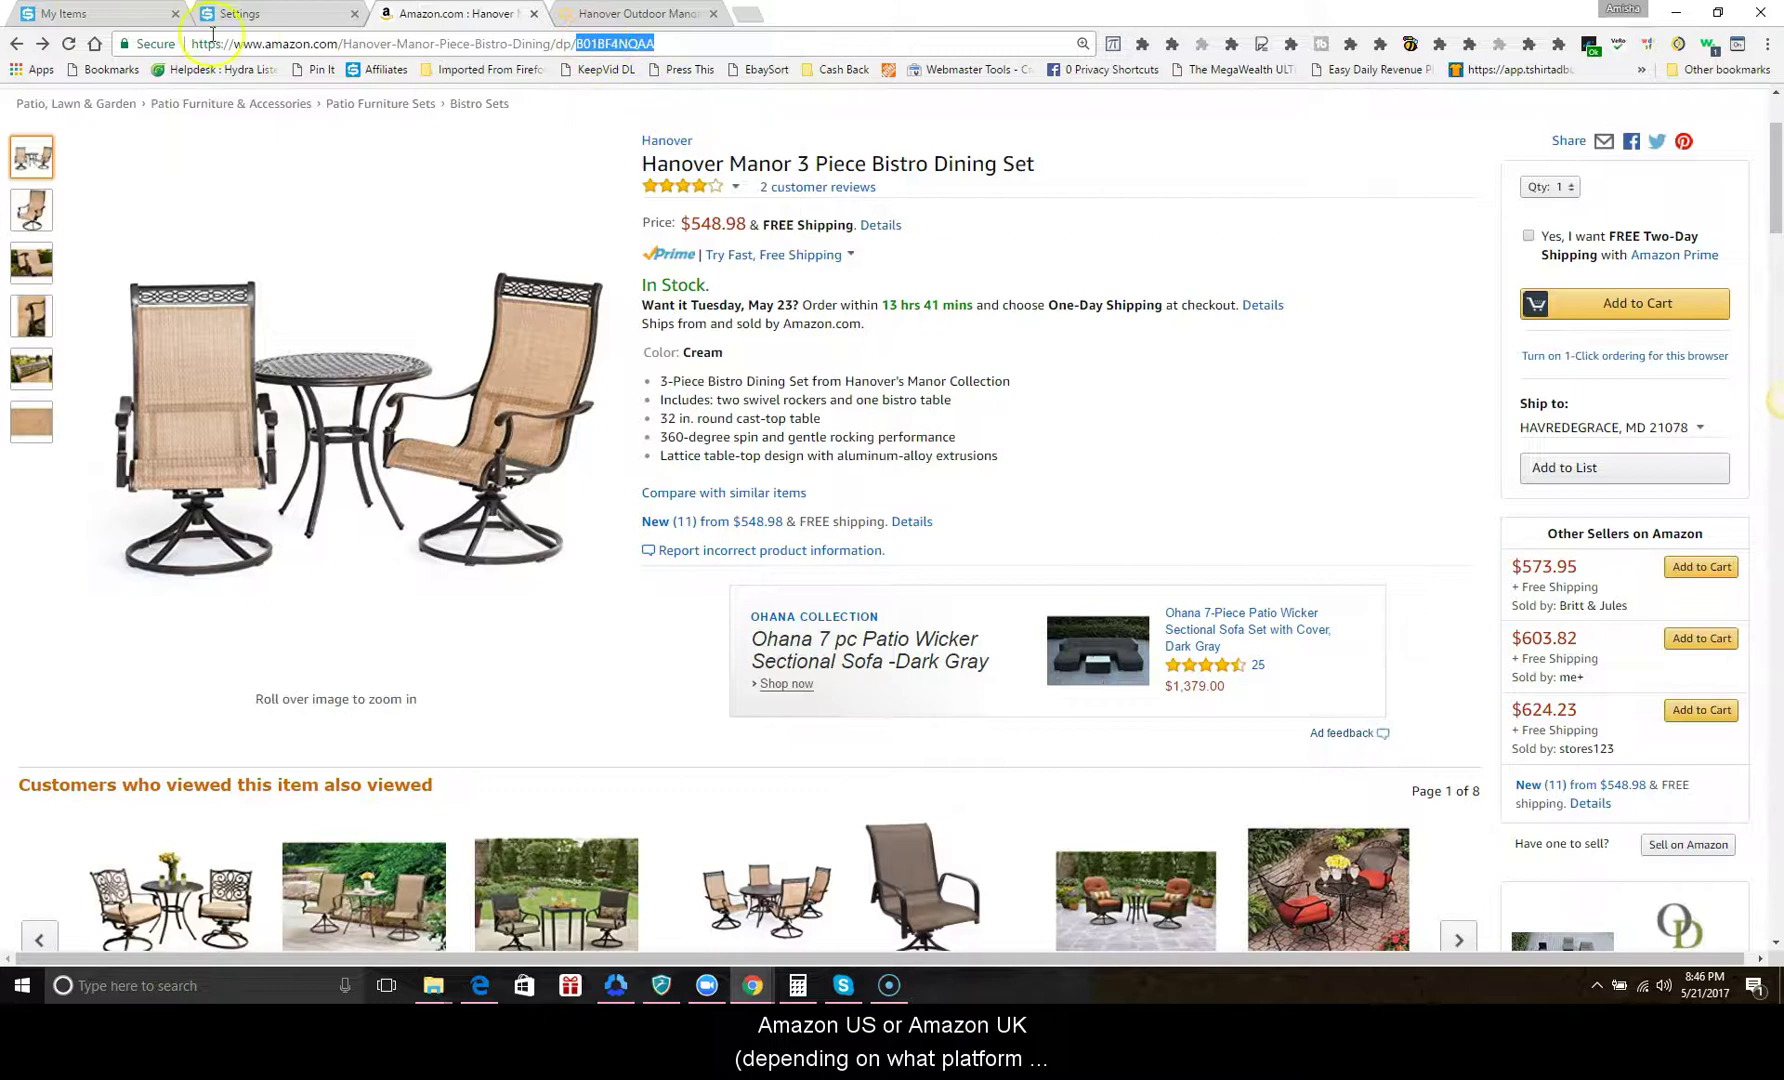
pyautogui.click(80, 13)
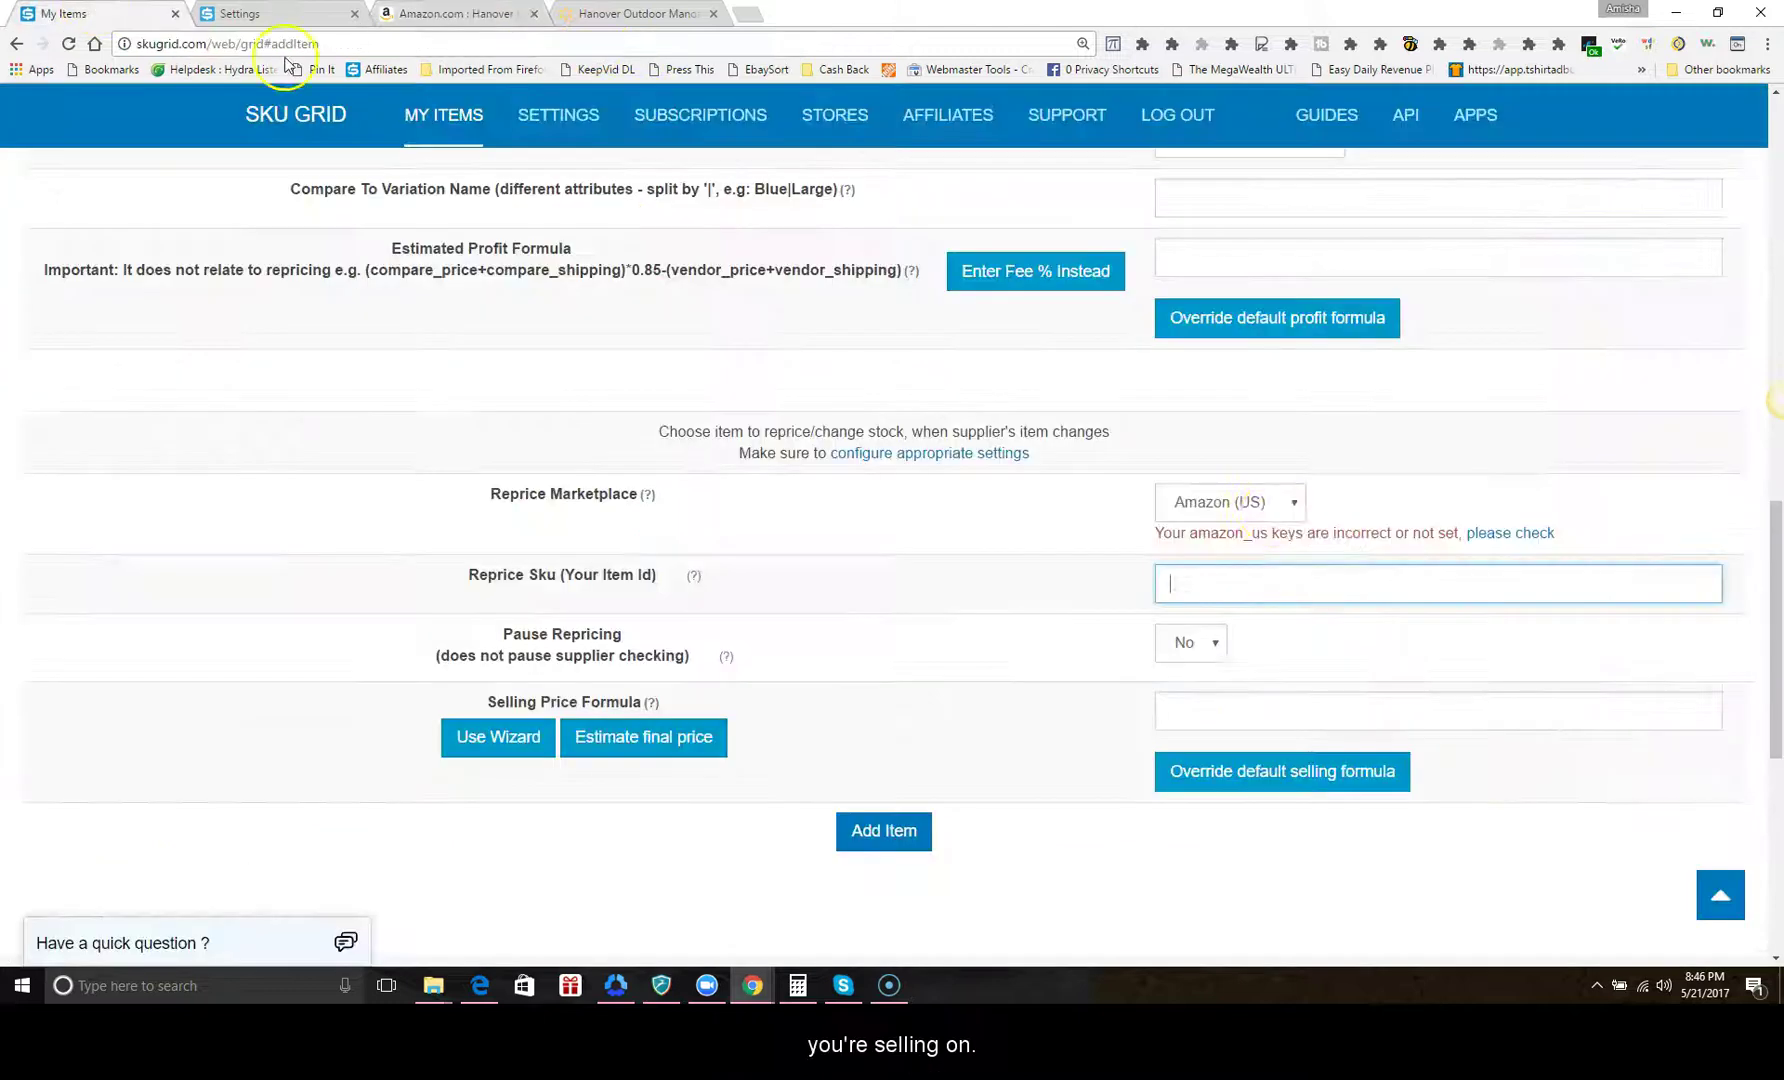
# - Paste B01BF4NQAA as the Reprice Sku and keep Pause Repricing at No
pyautogui.click(1256, 587)
pyautogui.rightClick(1257, 587)
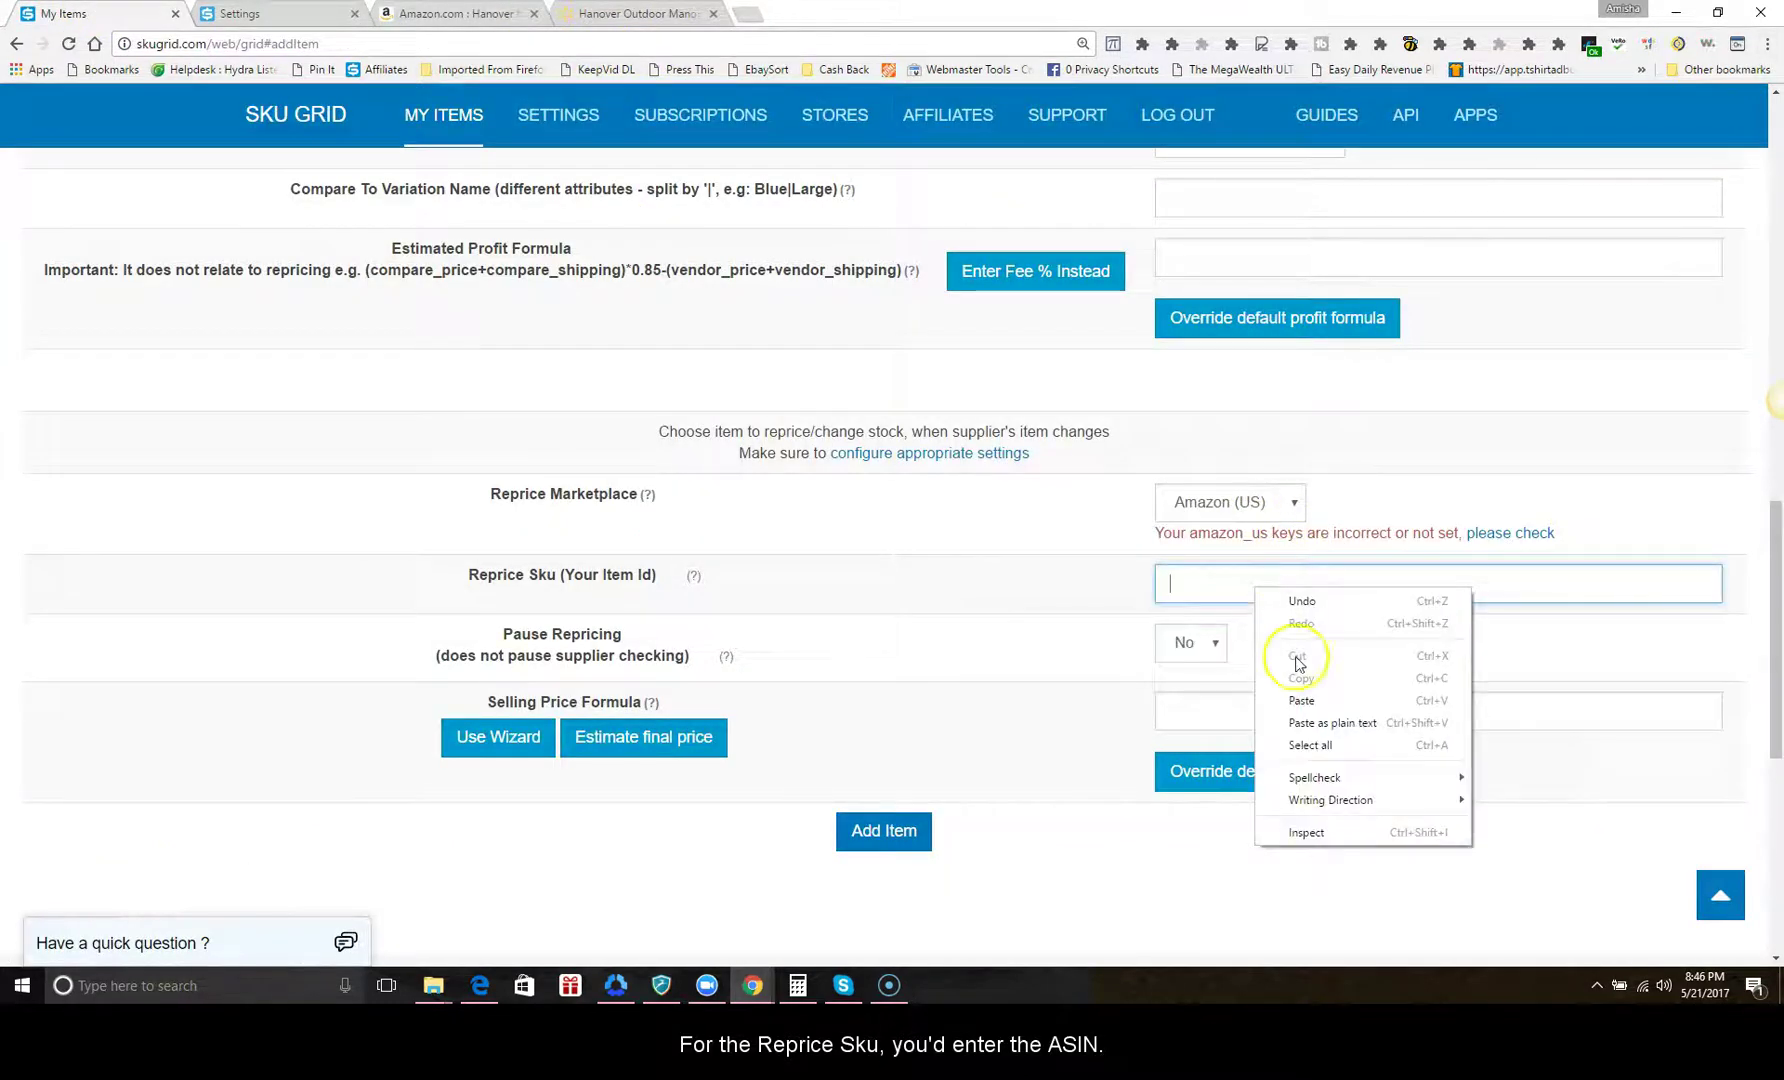
pyautogui.click(1302, 688)
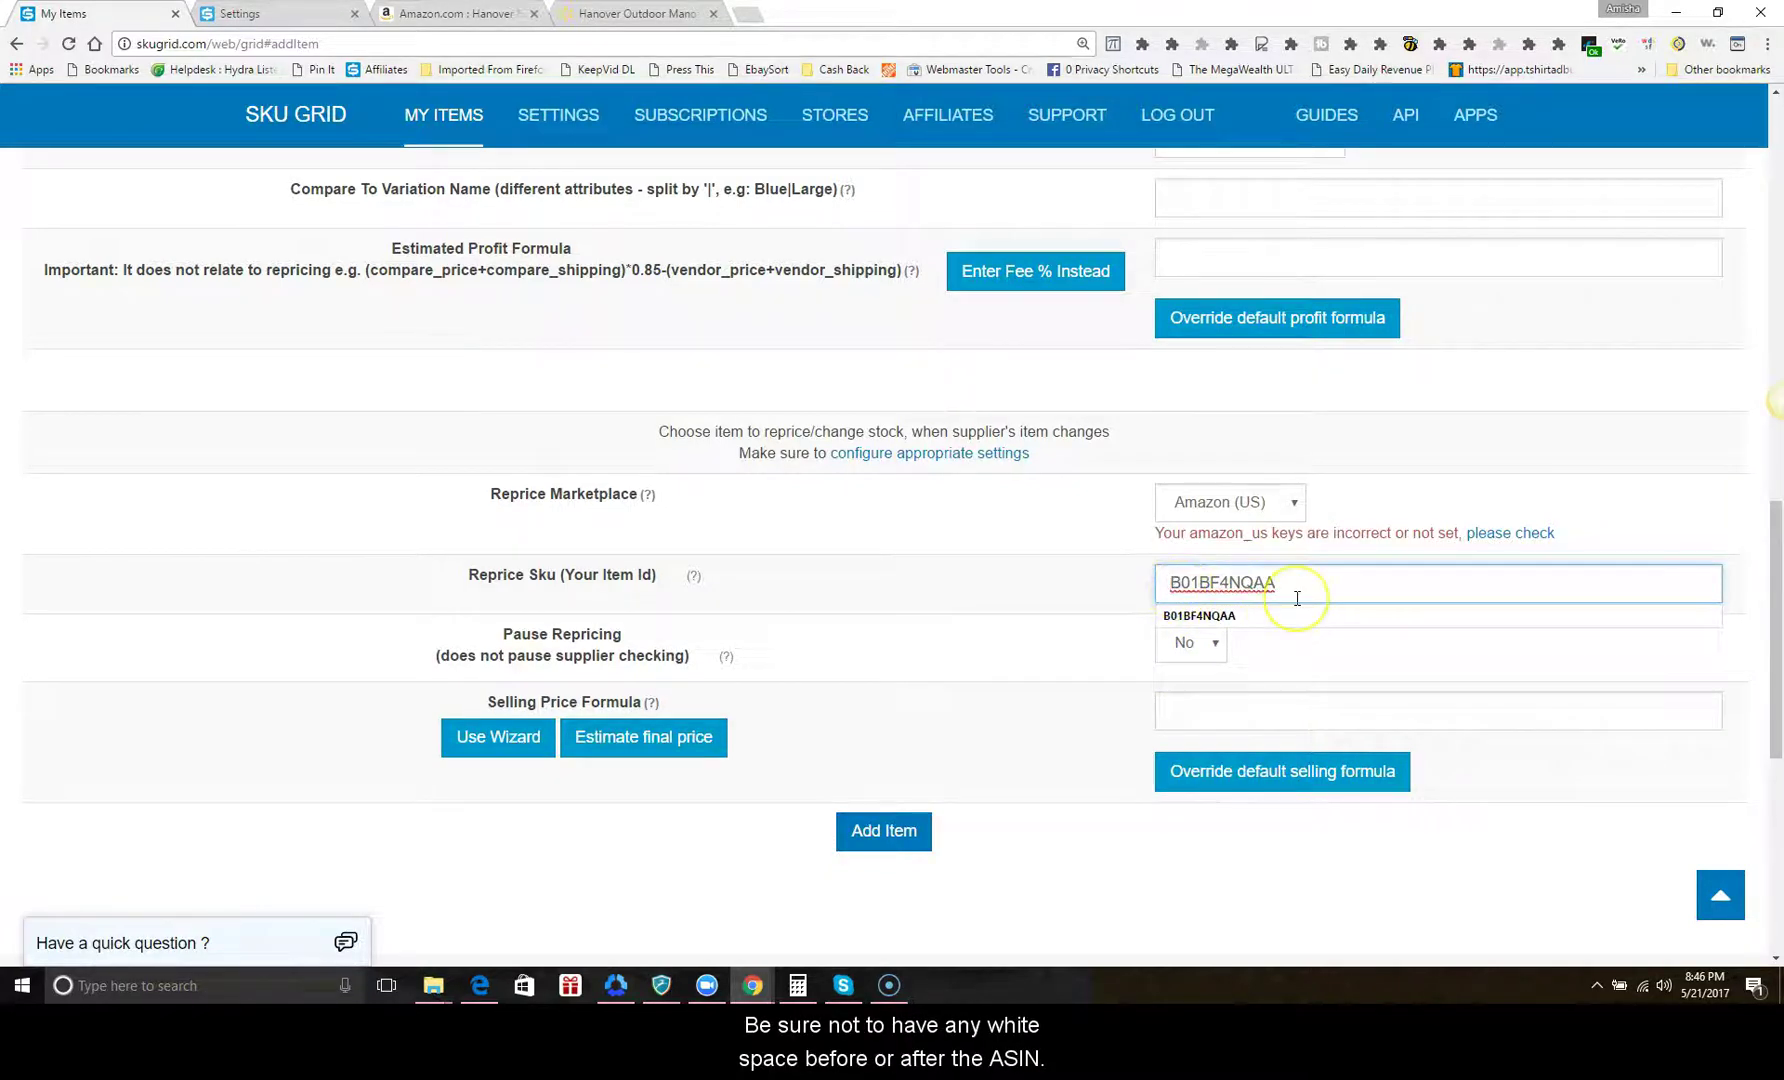
pyautogui.click(1294, 690)
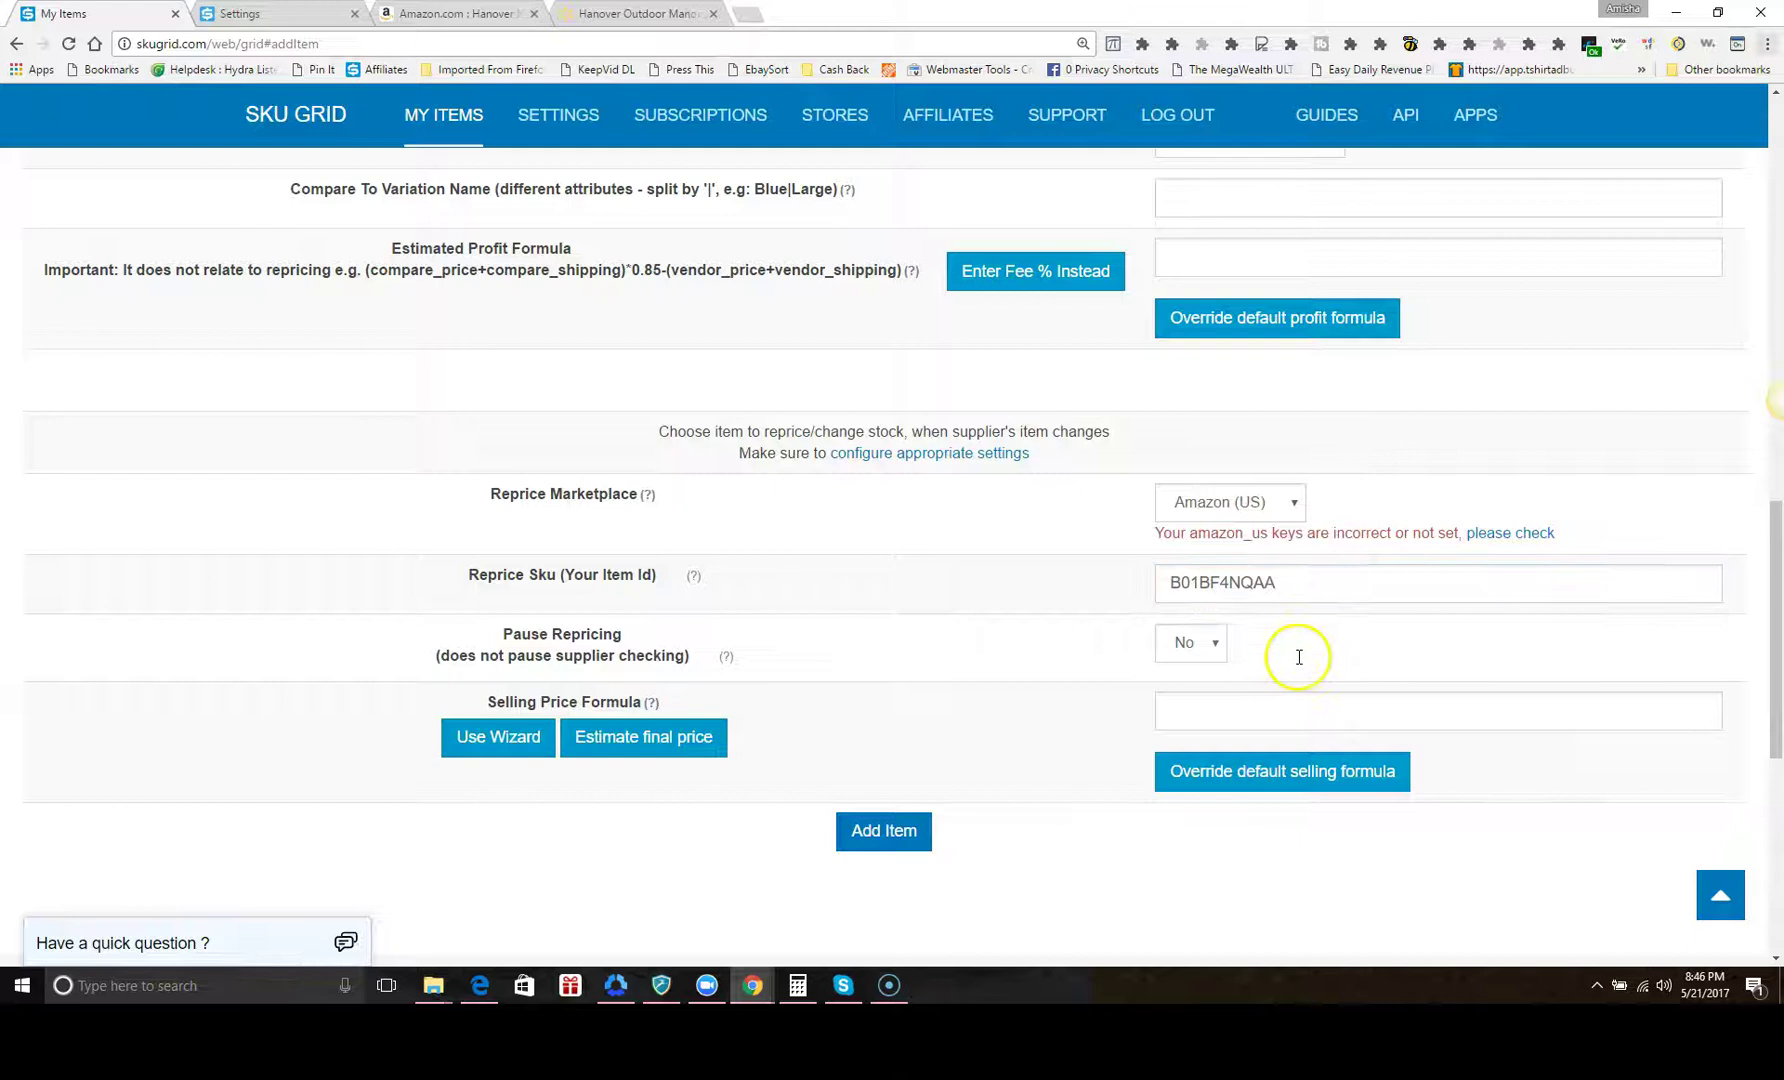
pyautogui.click(1218, 640)
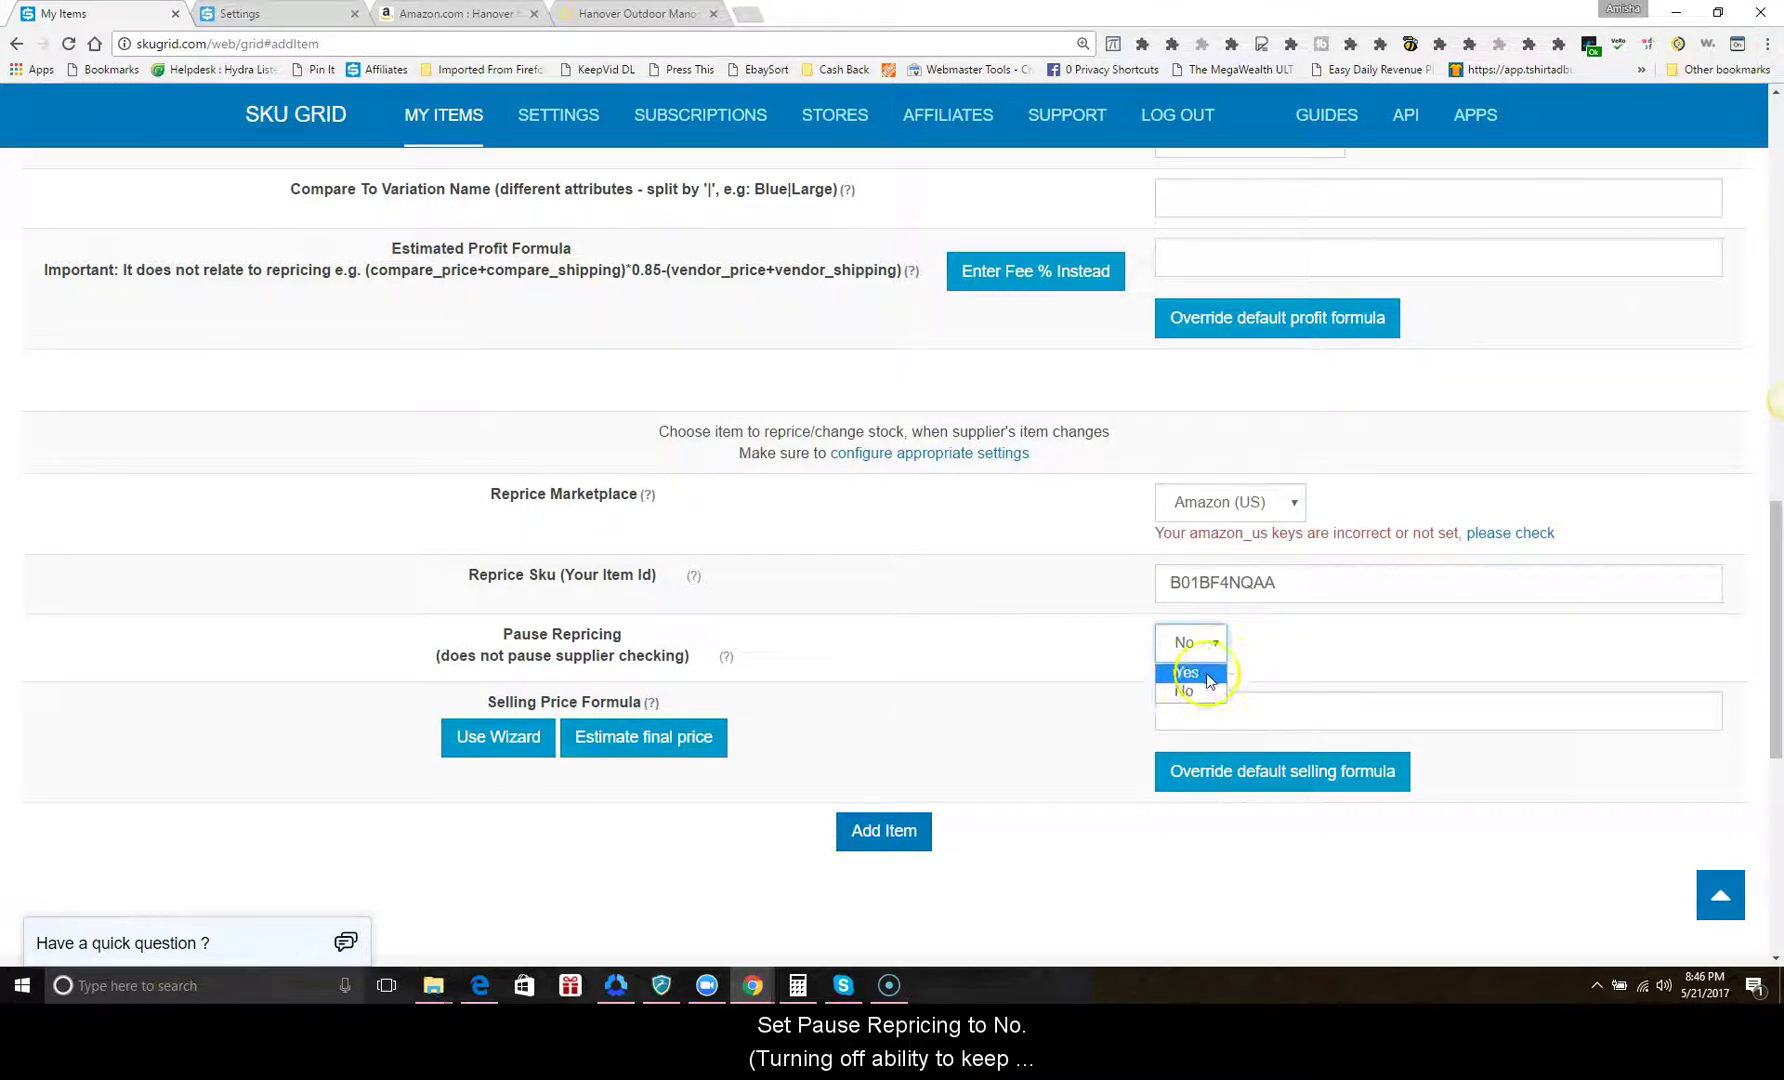
pyautogui.click(1196, 672)
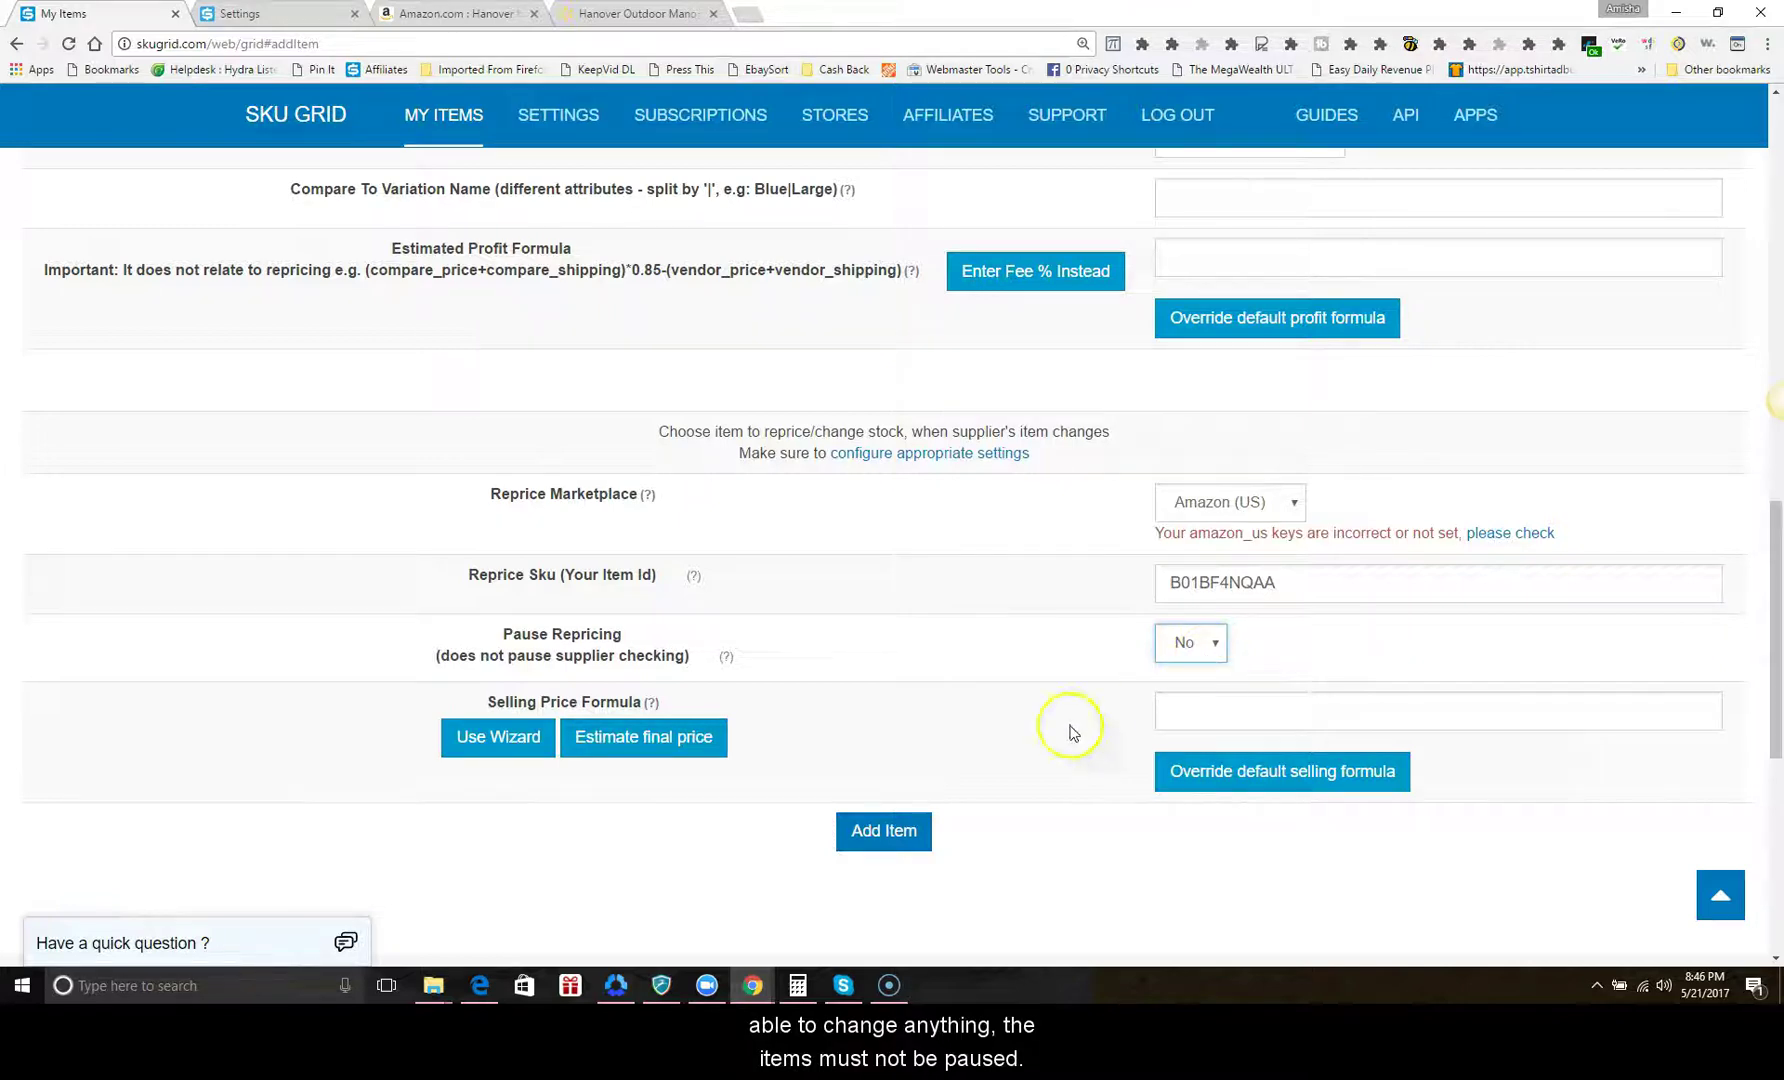
# - Add the Hanover Bistro Set item to the grid
pyautogui.click(997, 780)
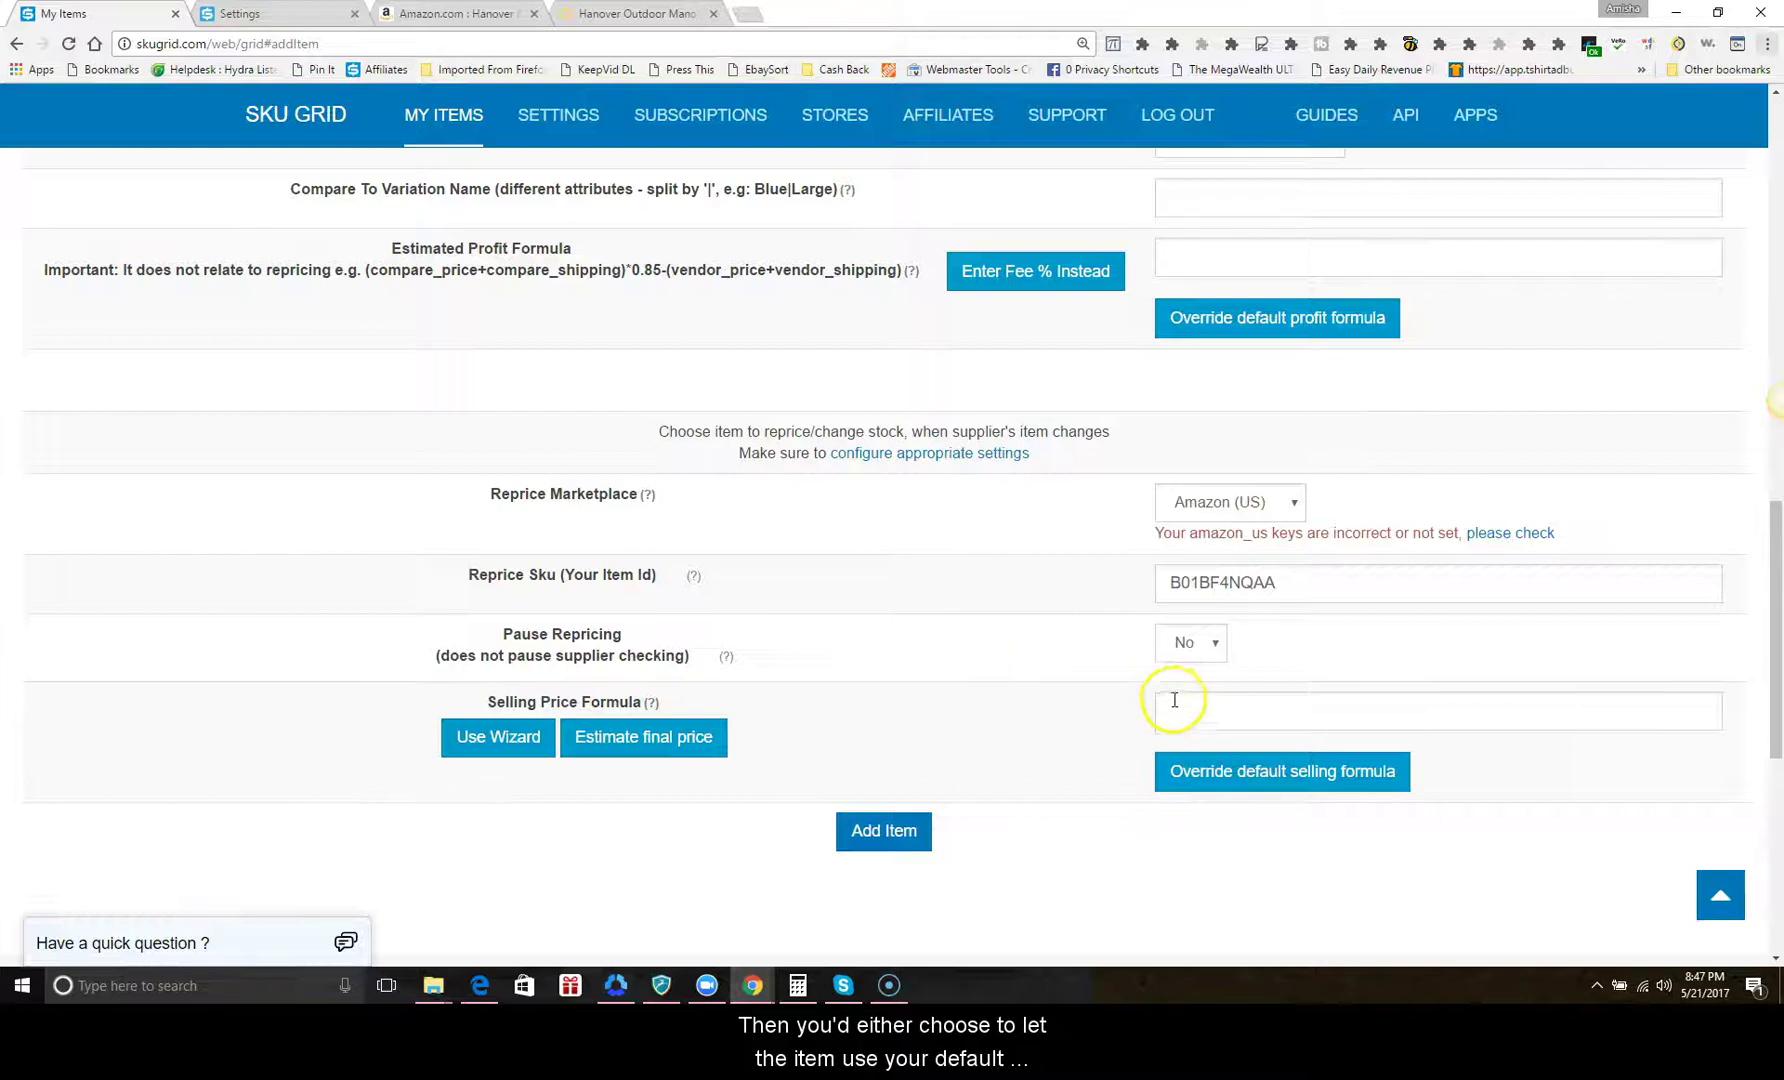
pyautogui.click(1251, 779)
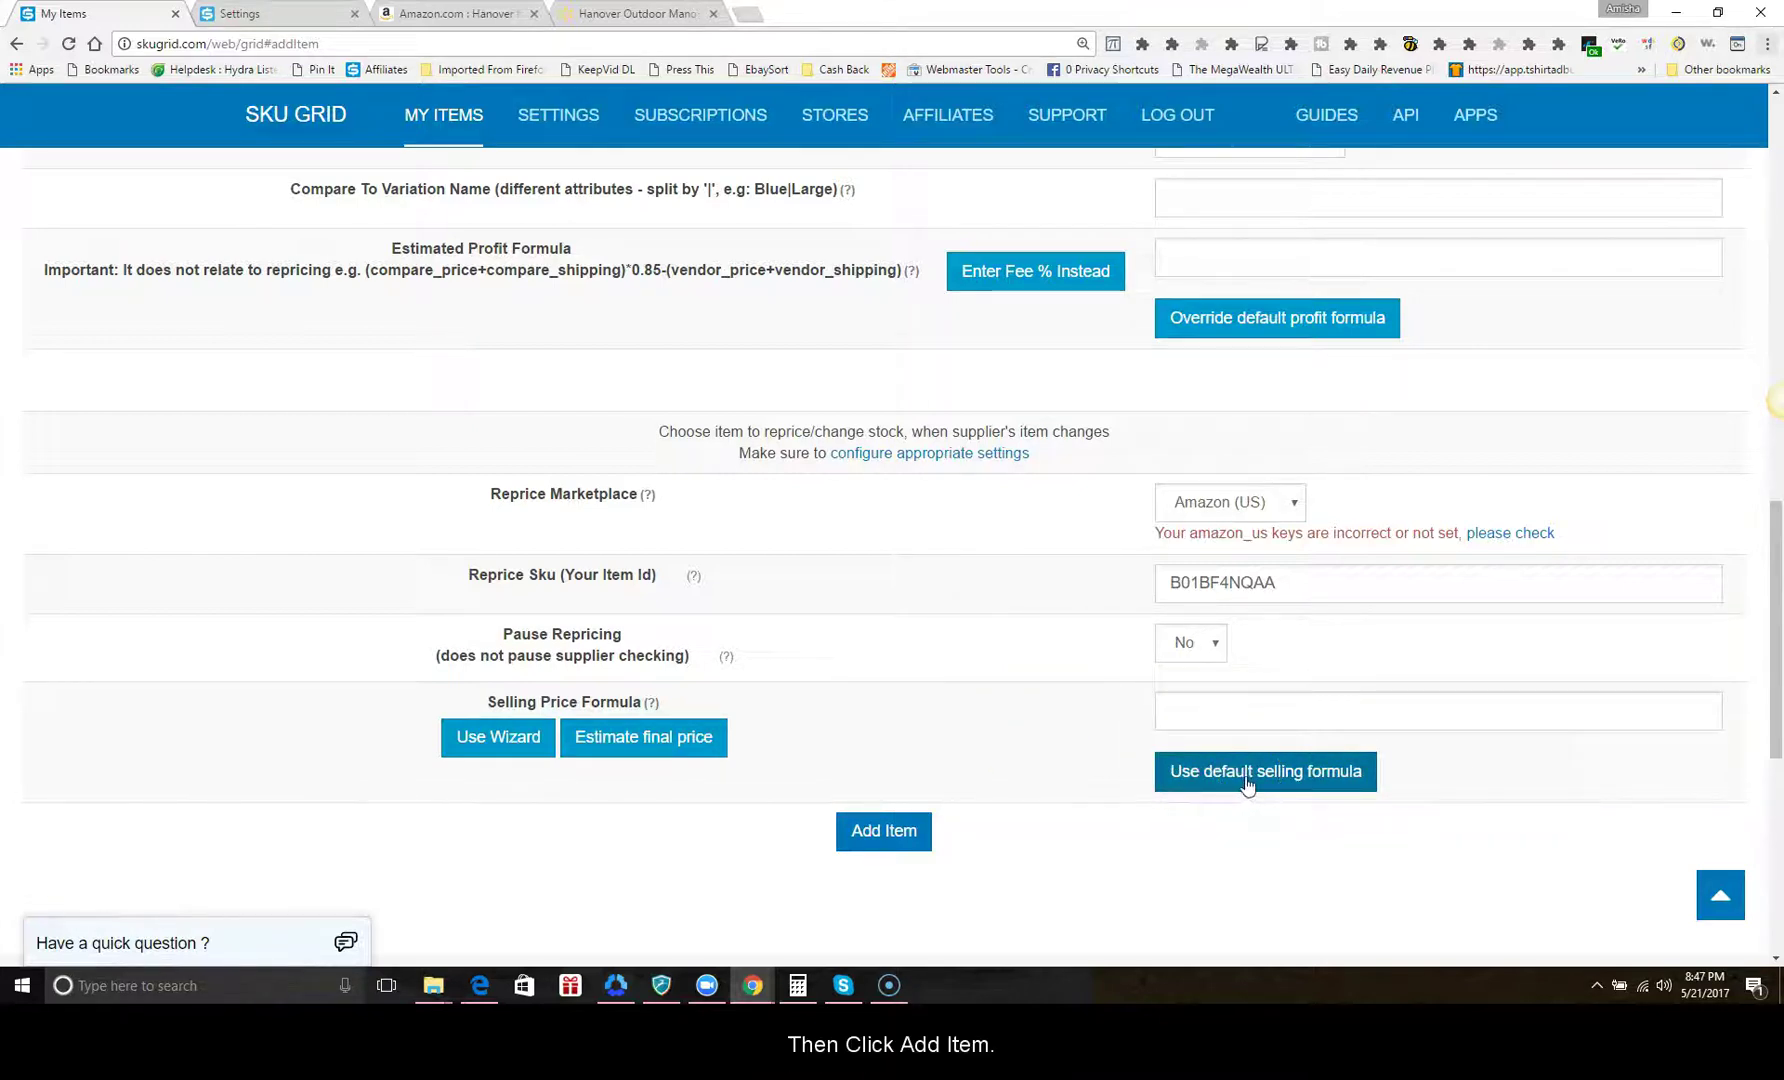
pyautogui.click(903, 833)
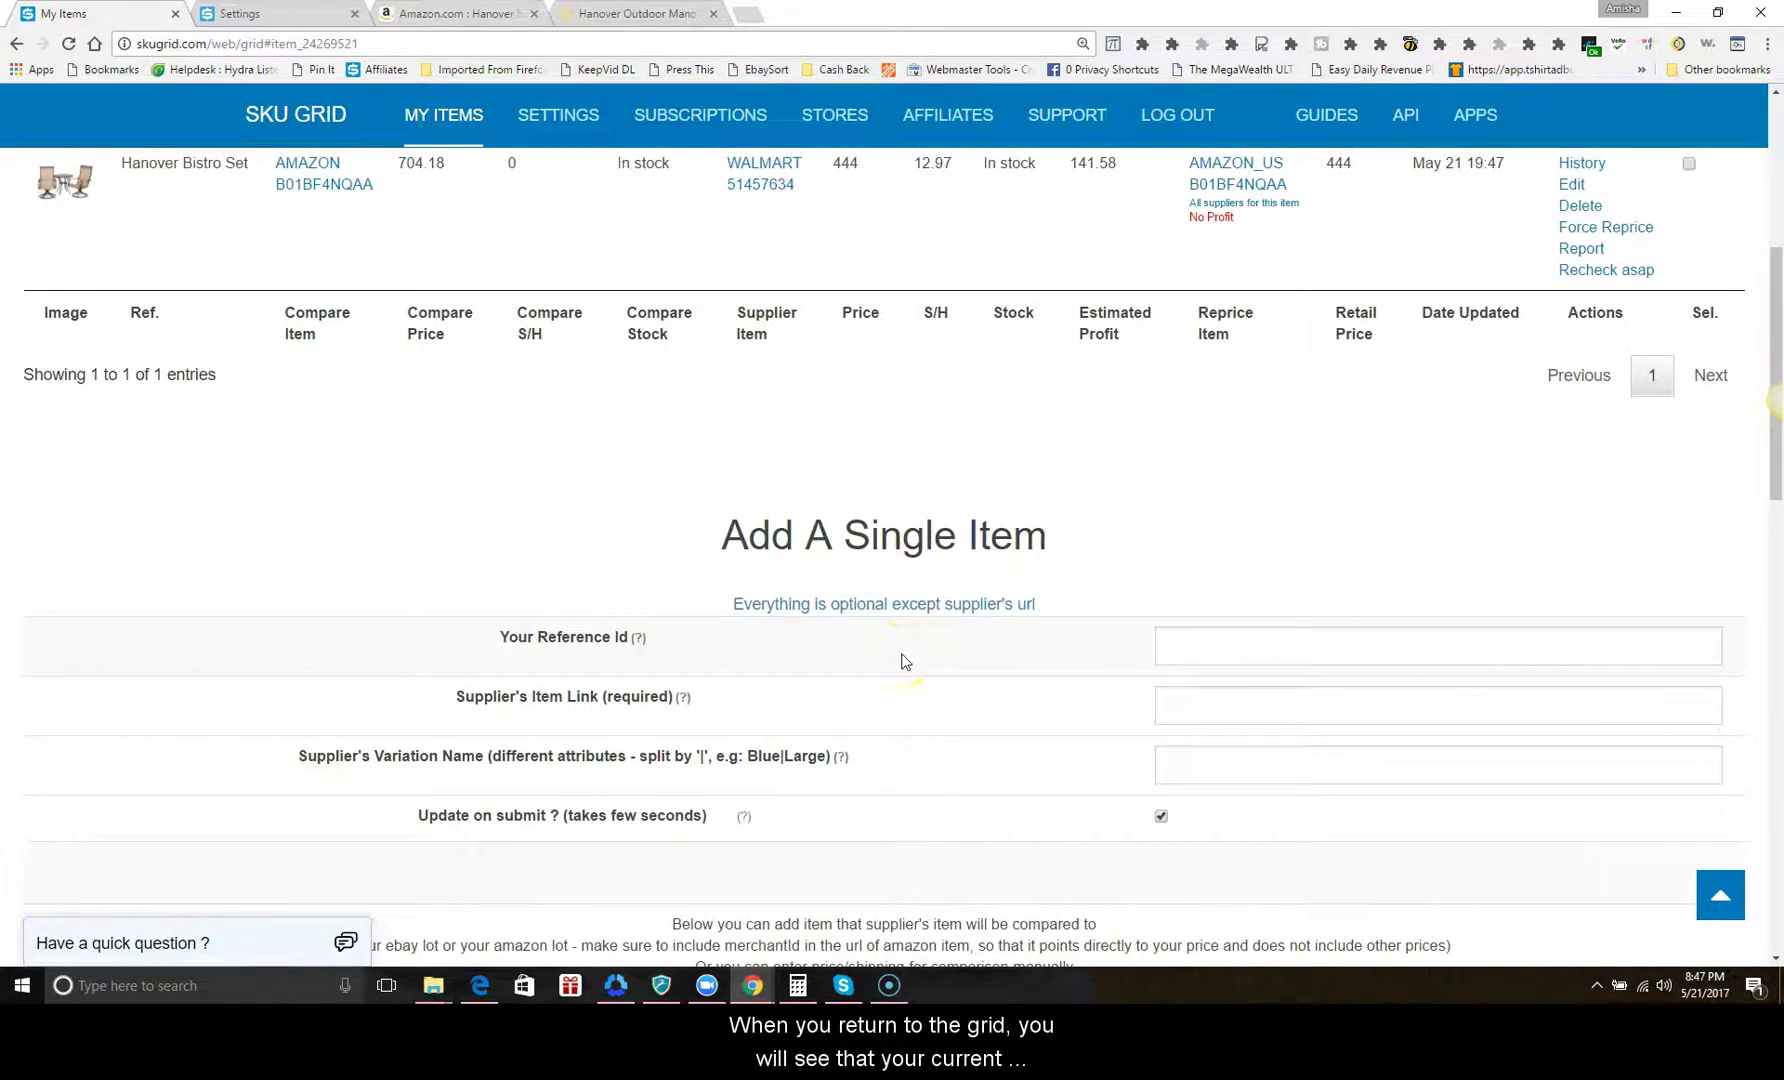
# - Check the 704.18 compare price against Amazon and the 141.58 profit, then edit the Hanover Bistro Set
pyautogui.scroll(1, 903, 660)
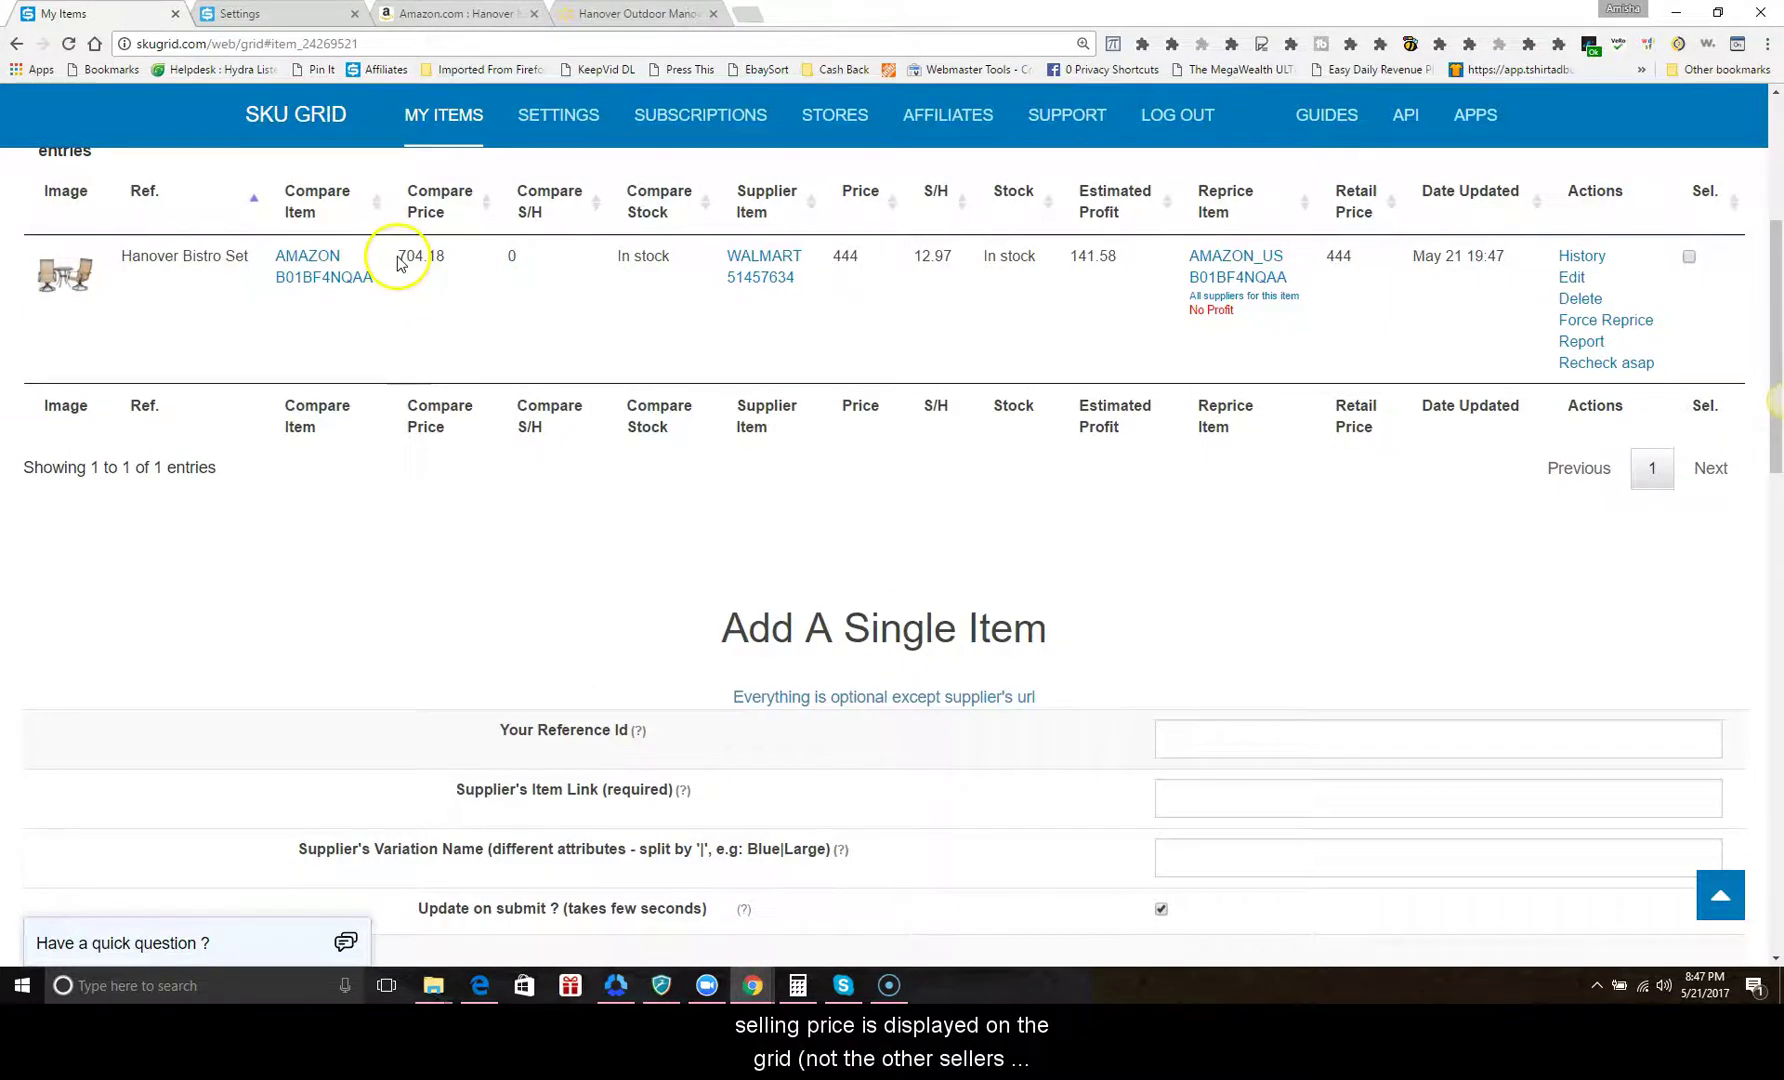
pyautogui.moveTo(398, 257); pyautogui.dragTo(470, 258)
pyautogui.click(495, 18)
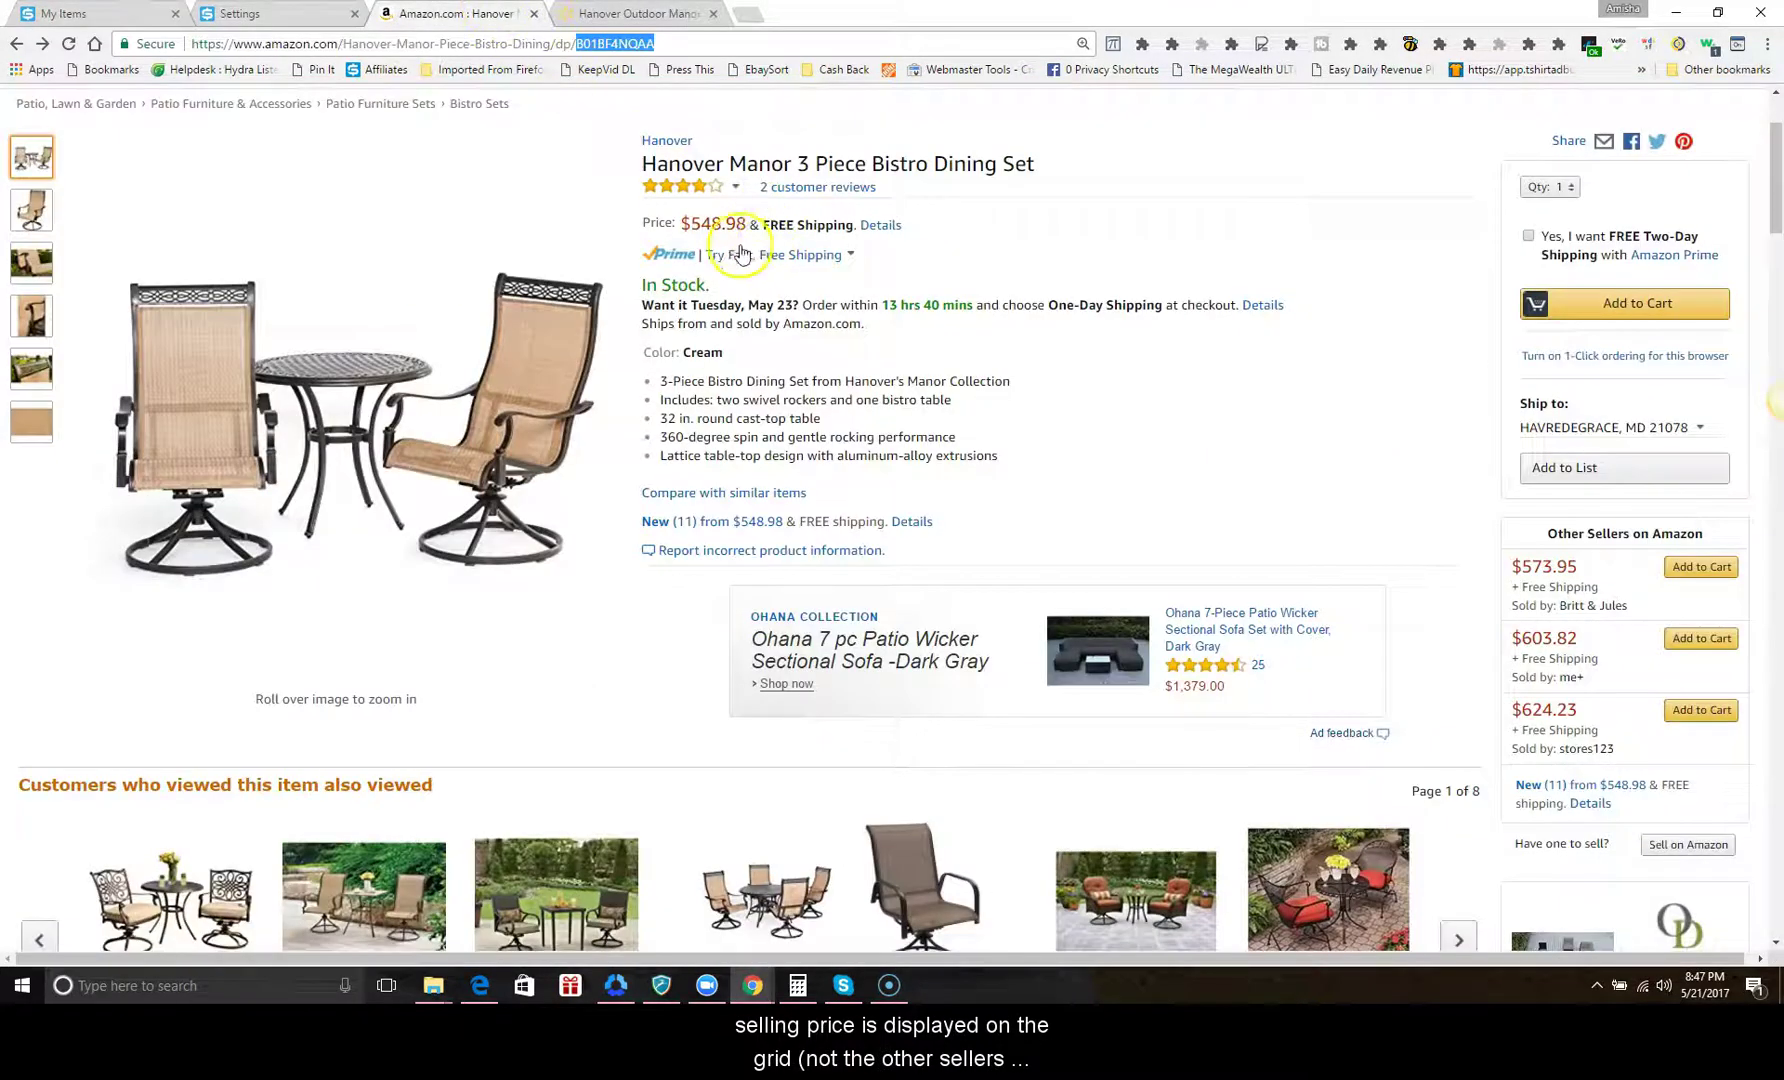
pyautogui.moveTo(800, 254)
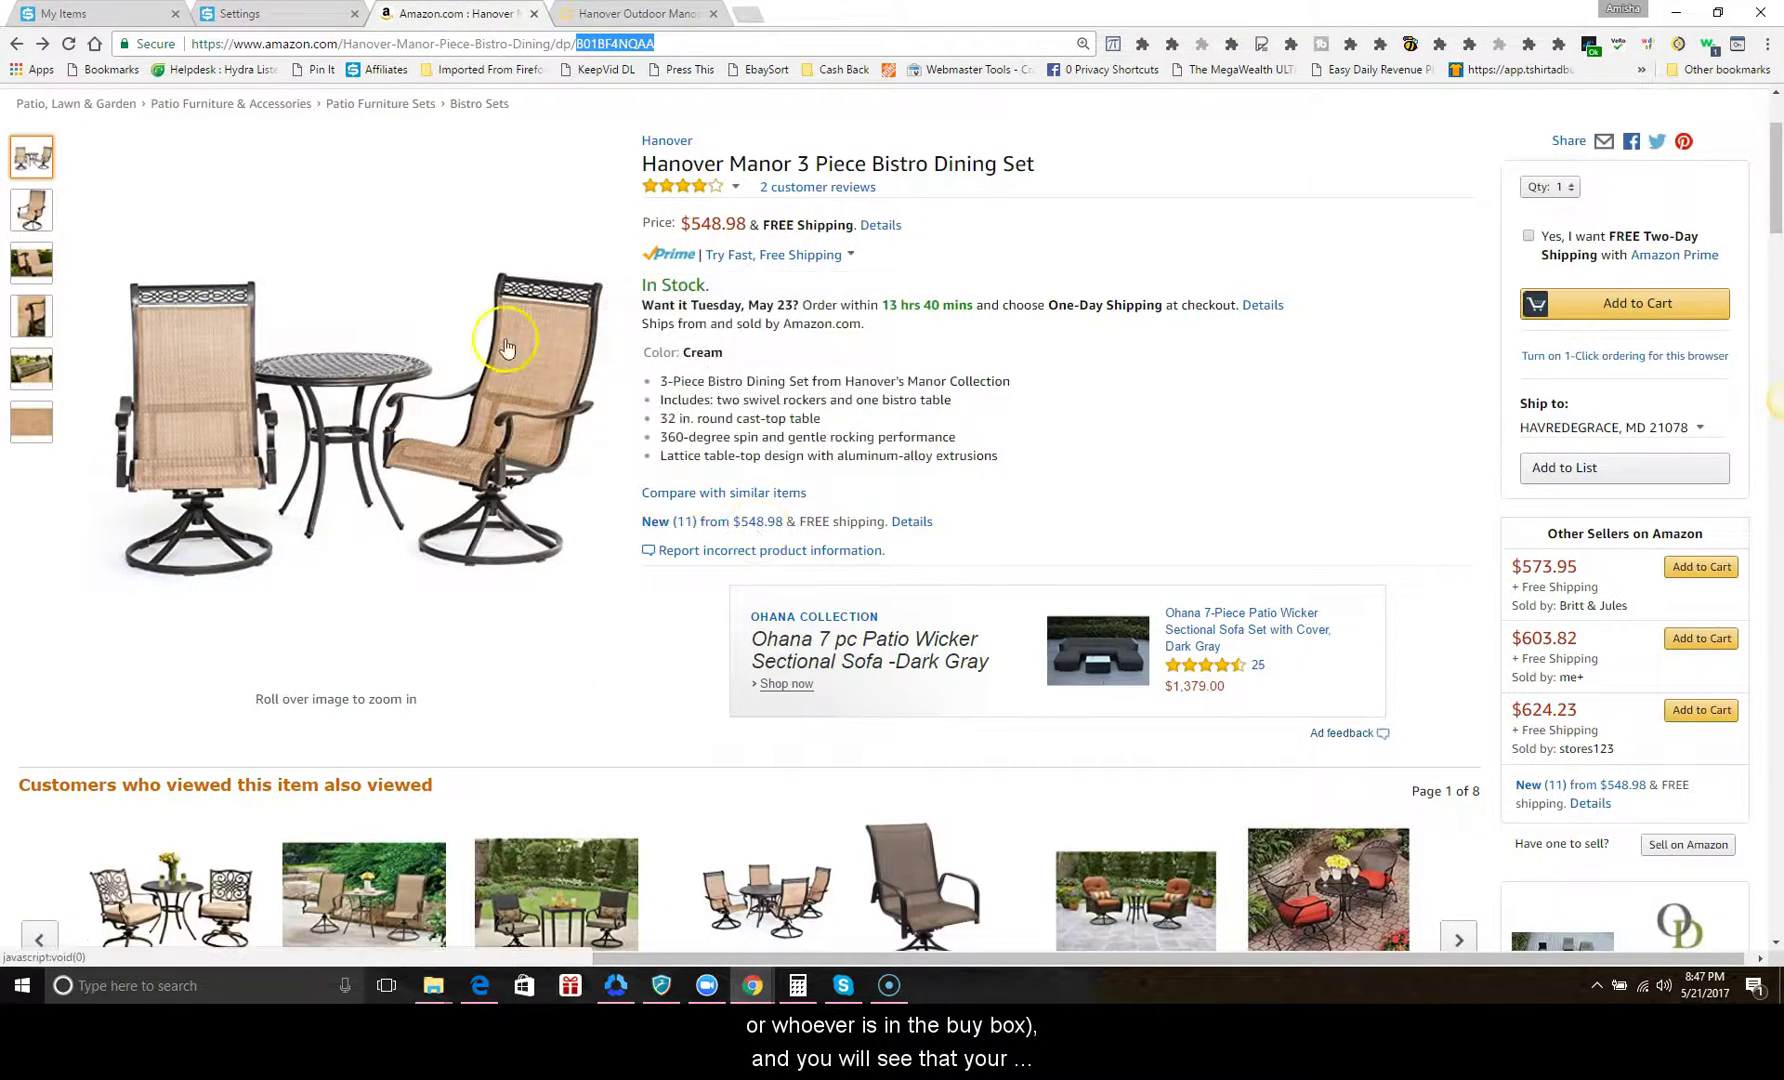
pyautogui.click(65, 14)
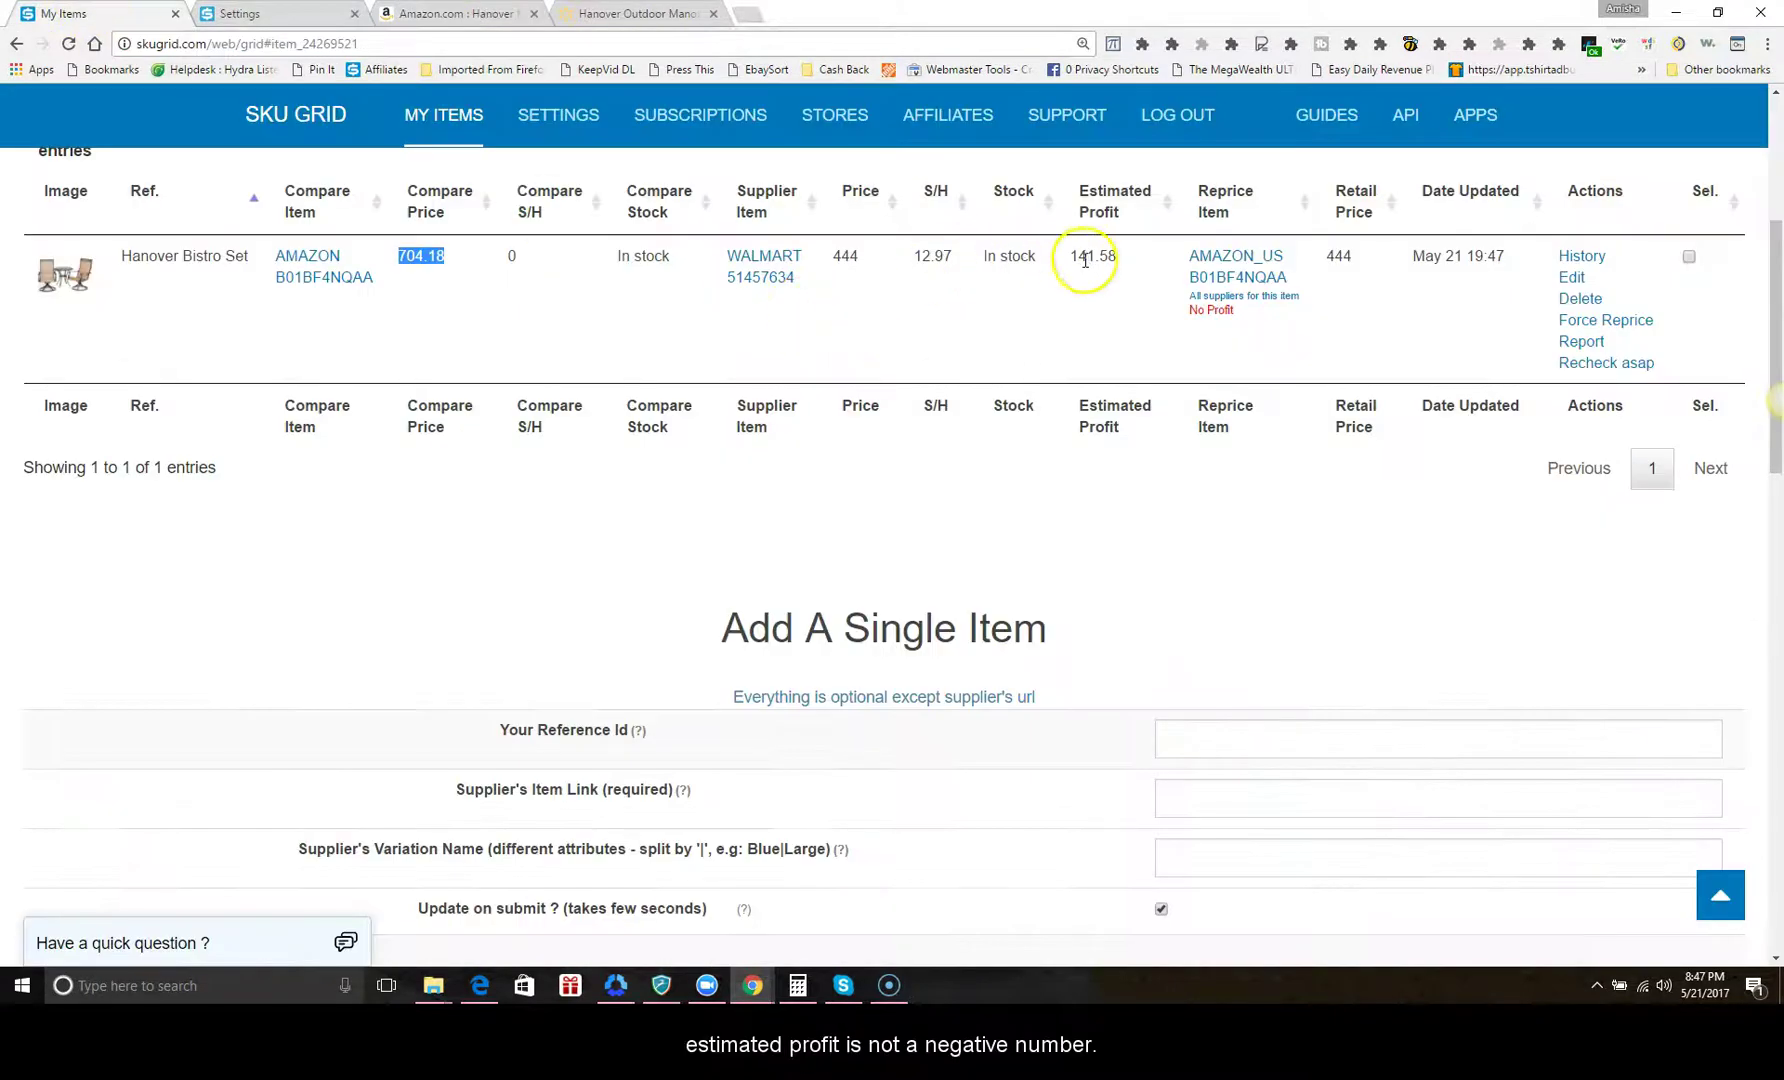
pyautogui.moveTo(1068, 257); pyautogui.dragTo(1118, 262)
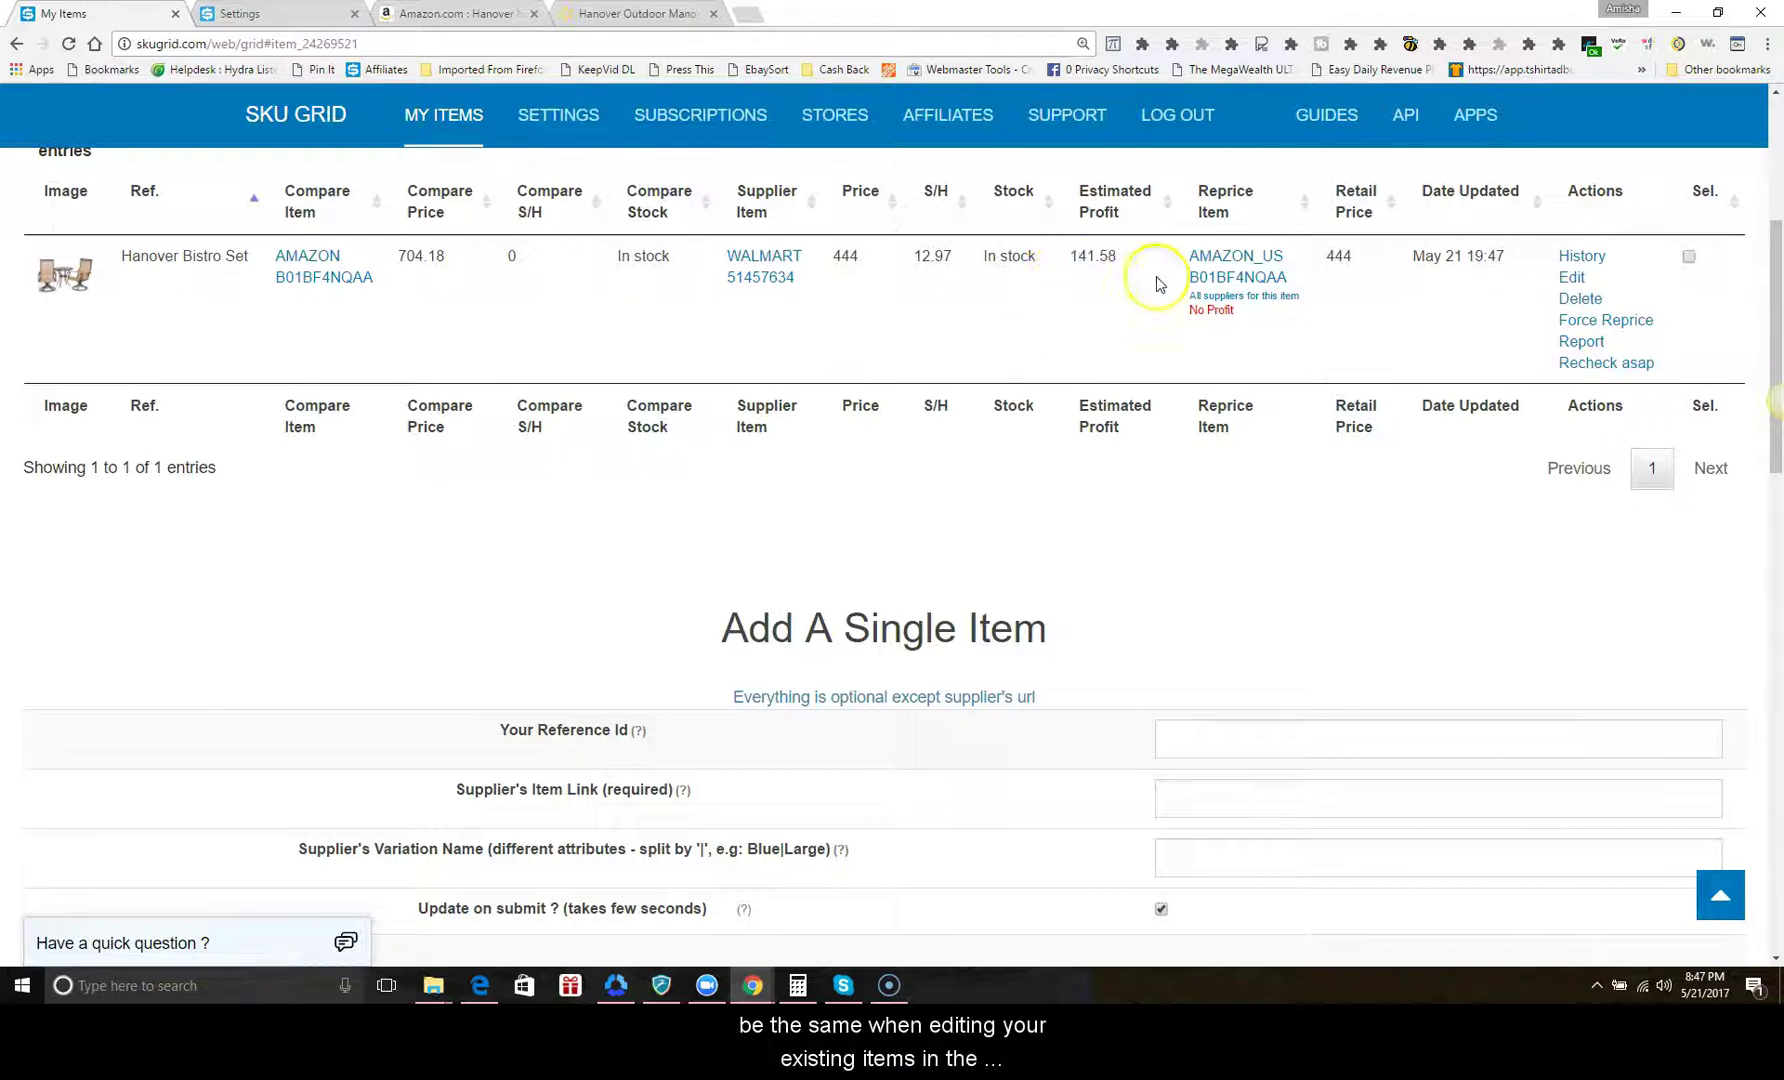
pyautogui.click(1571, 278)
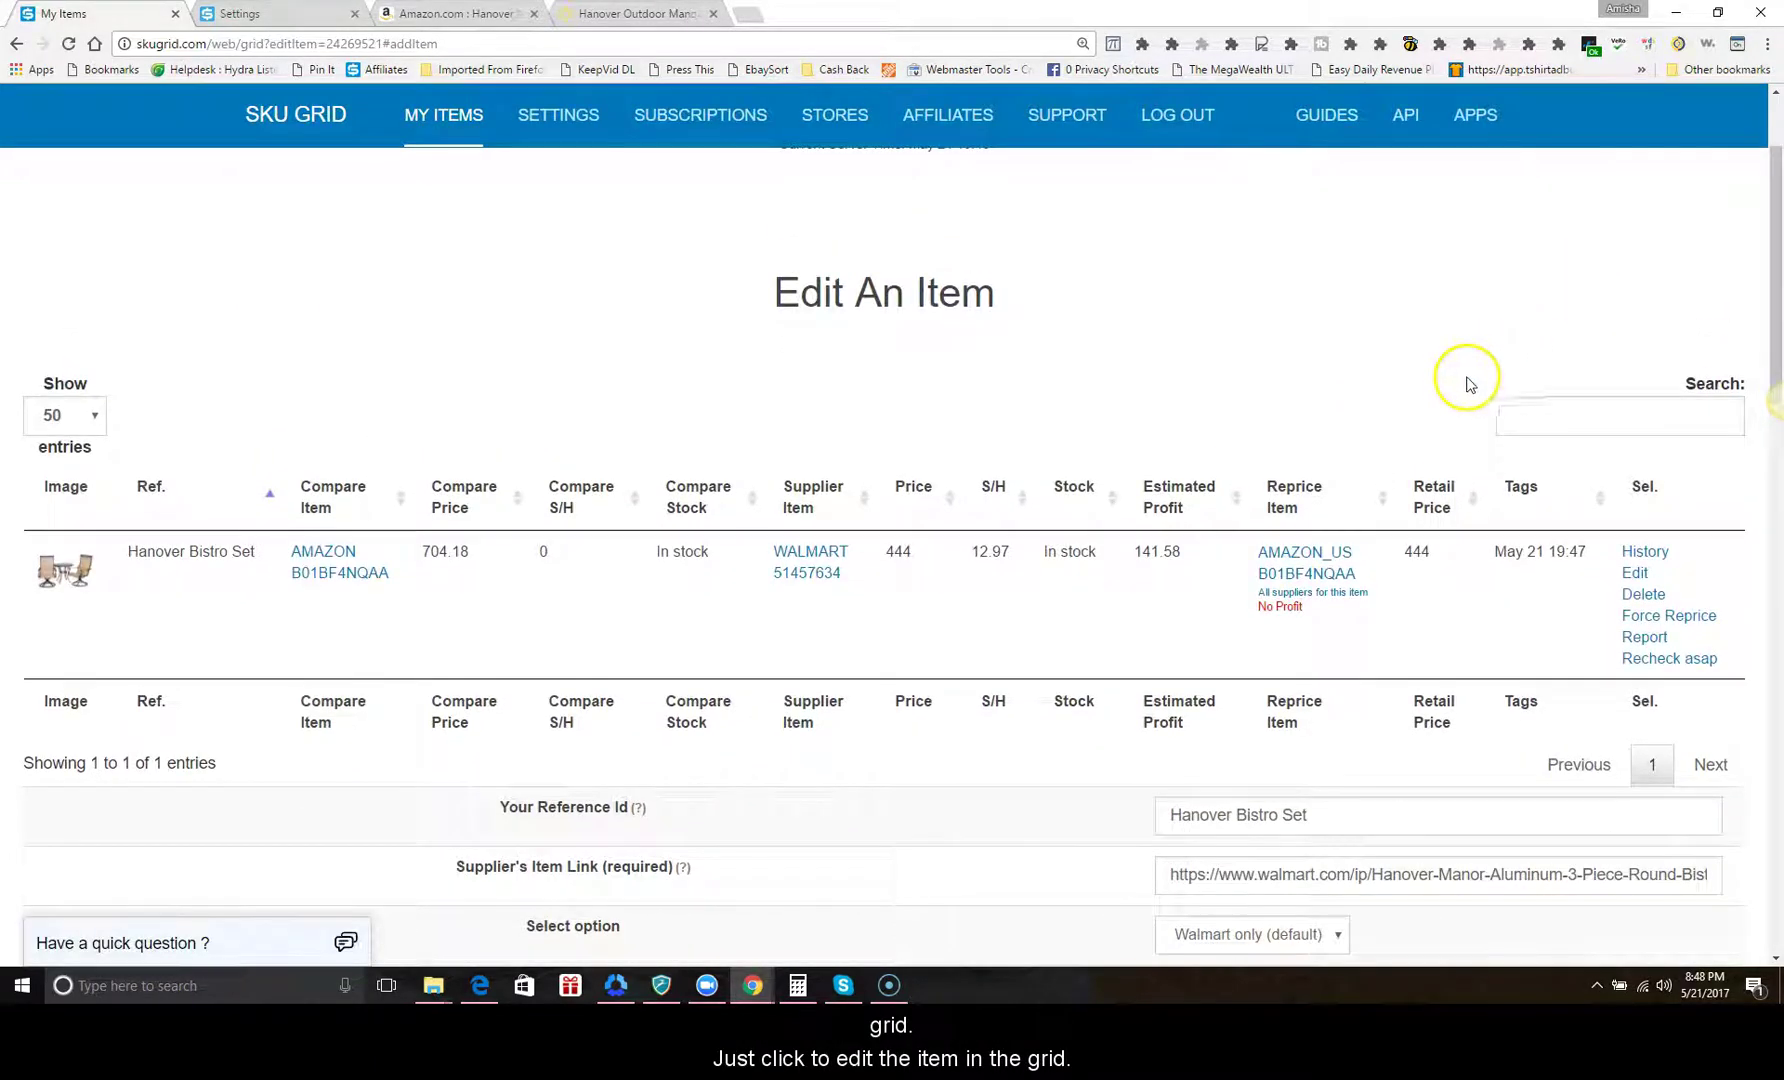
# - Add /?m=YourMerchantID to the Amazon compare link, choose Lowest New, and update the item
pyautogui.scroll(-6, 1400, 395)
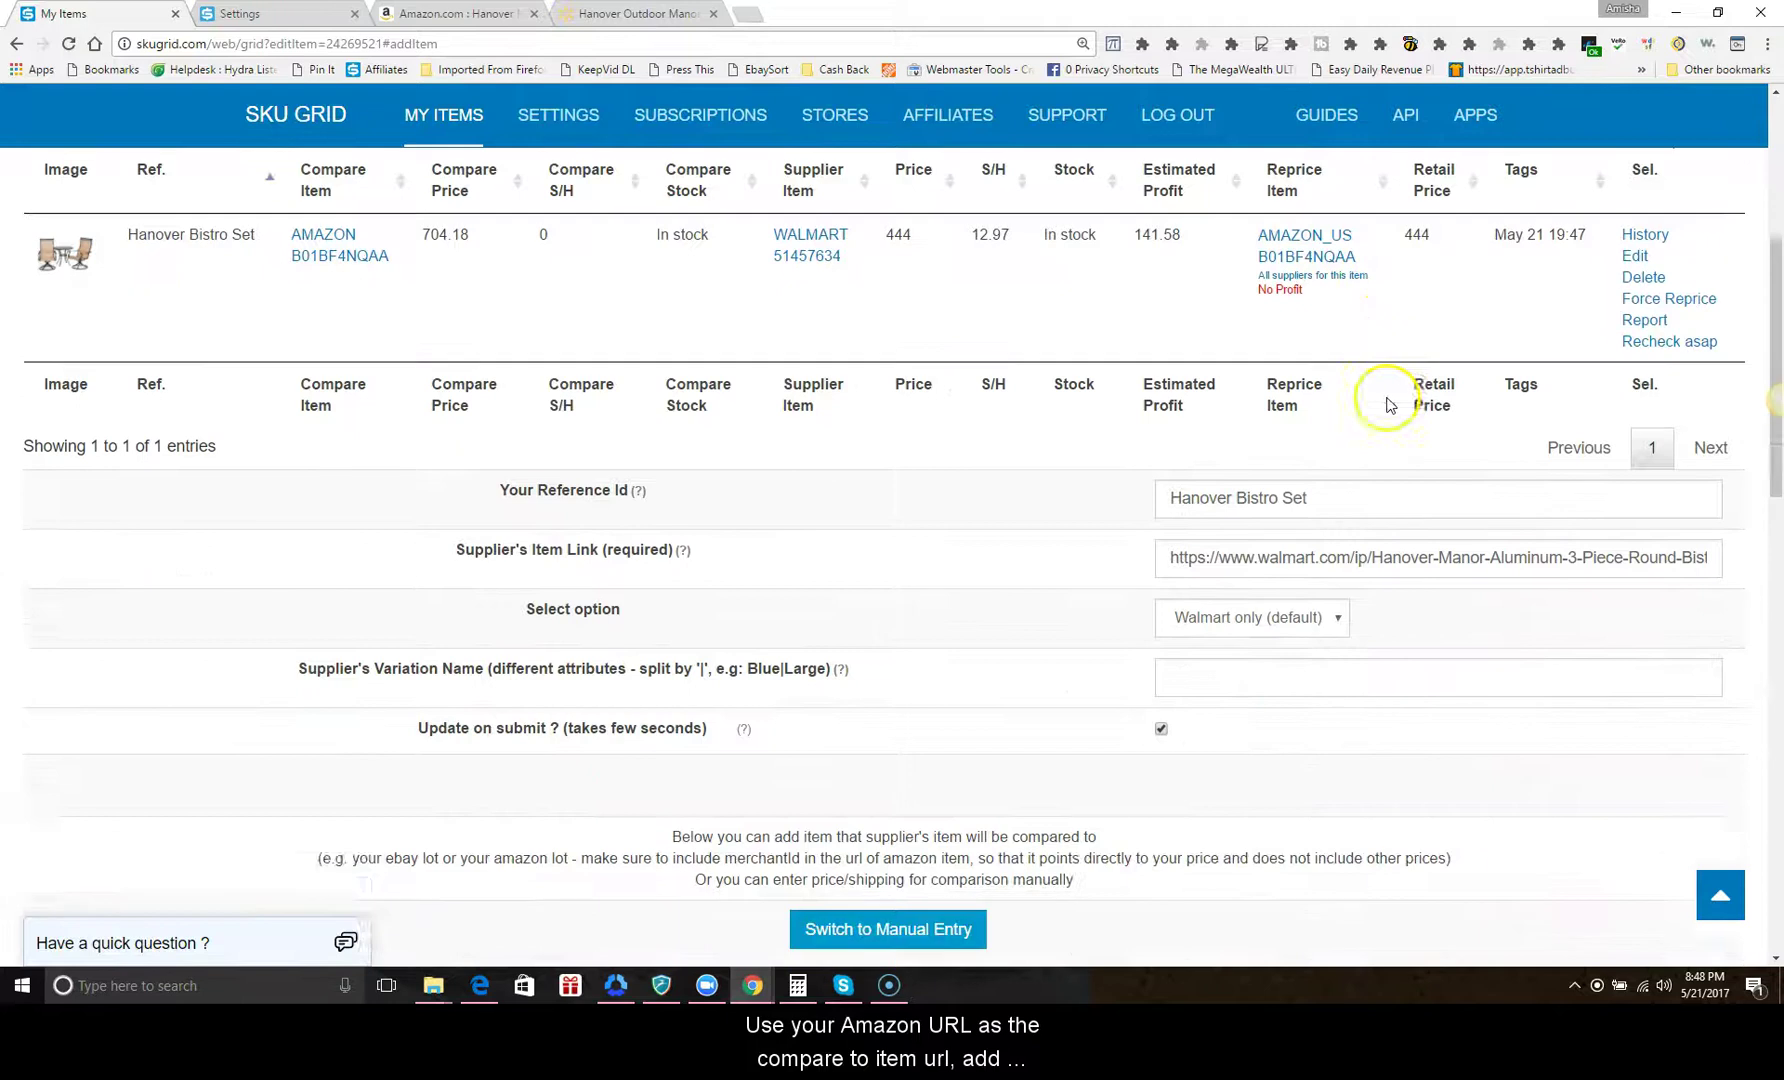
pyautogui.moveTo(1172, 656); pyautogui.dragTo(1569, 653)
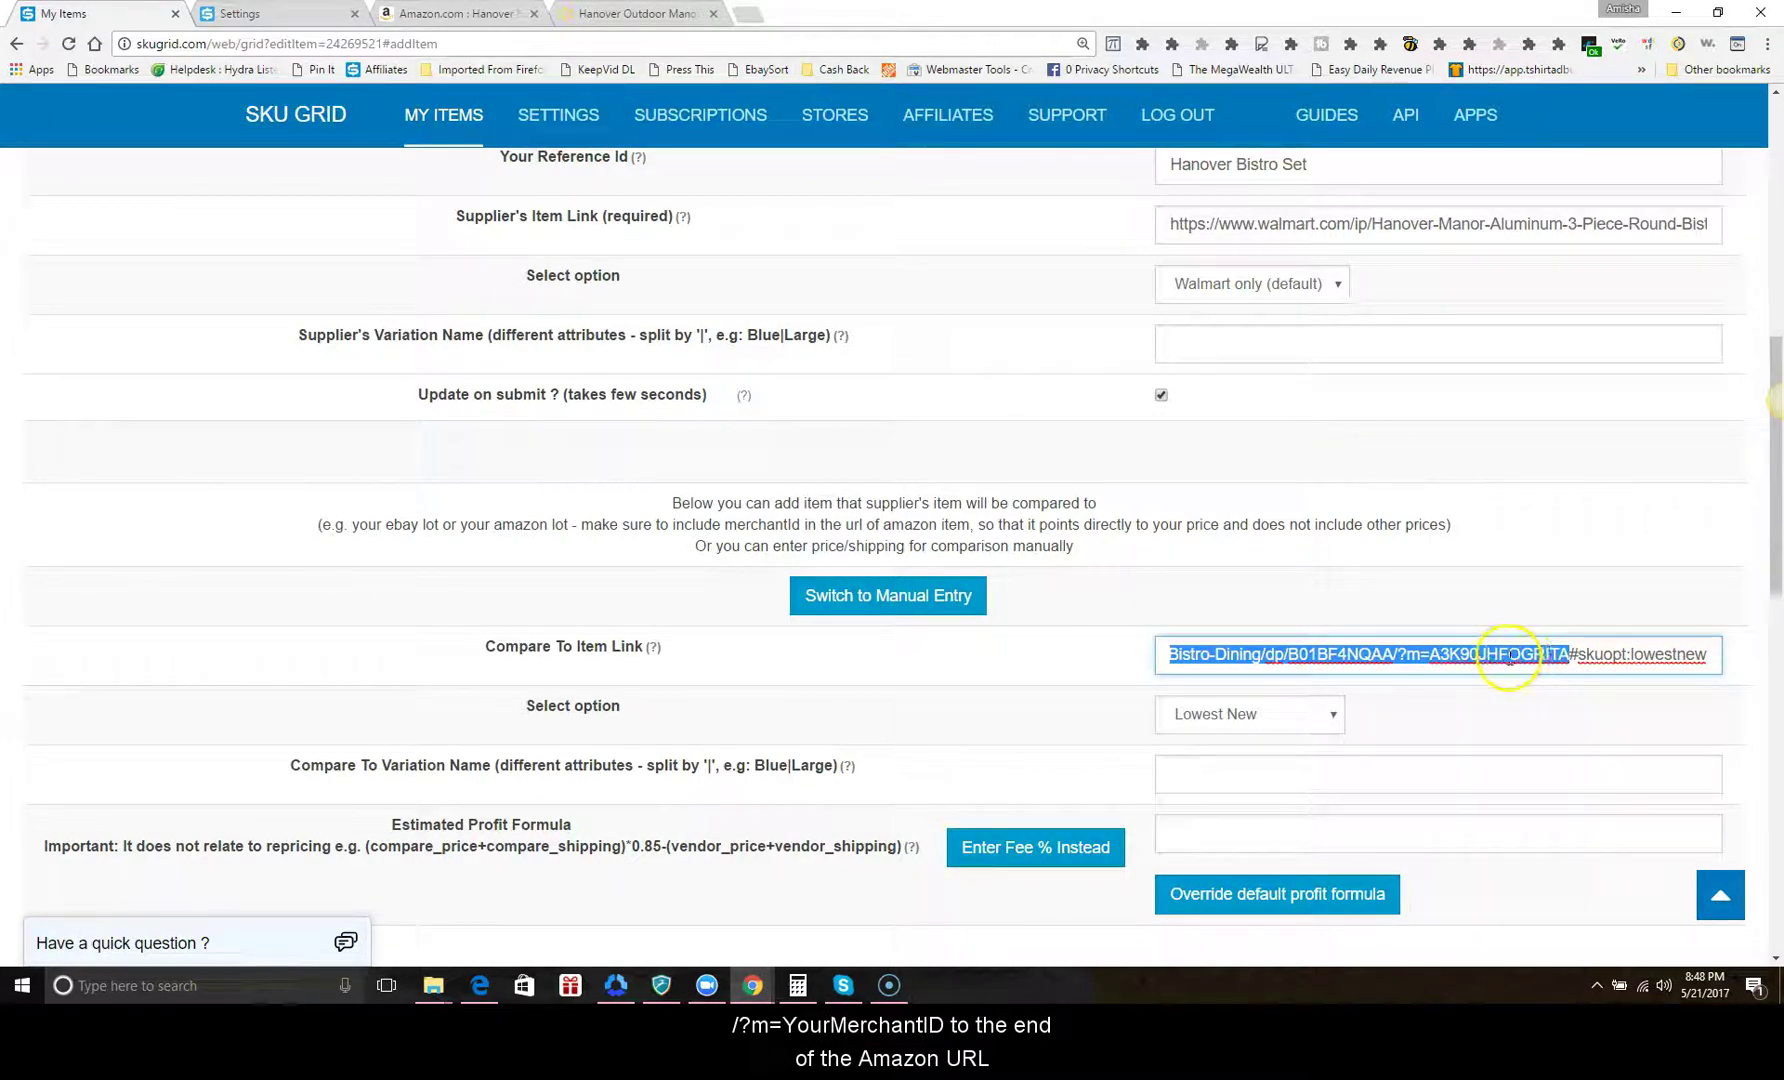
pyautogui.click(1265, 727)
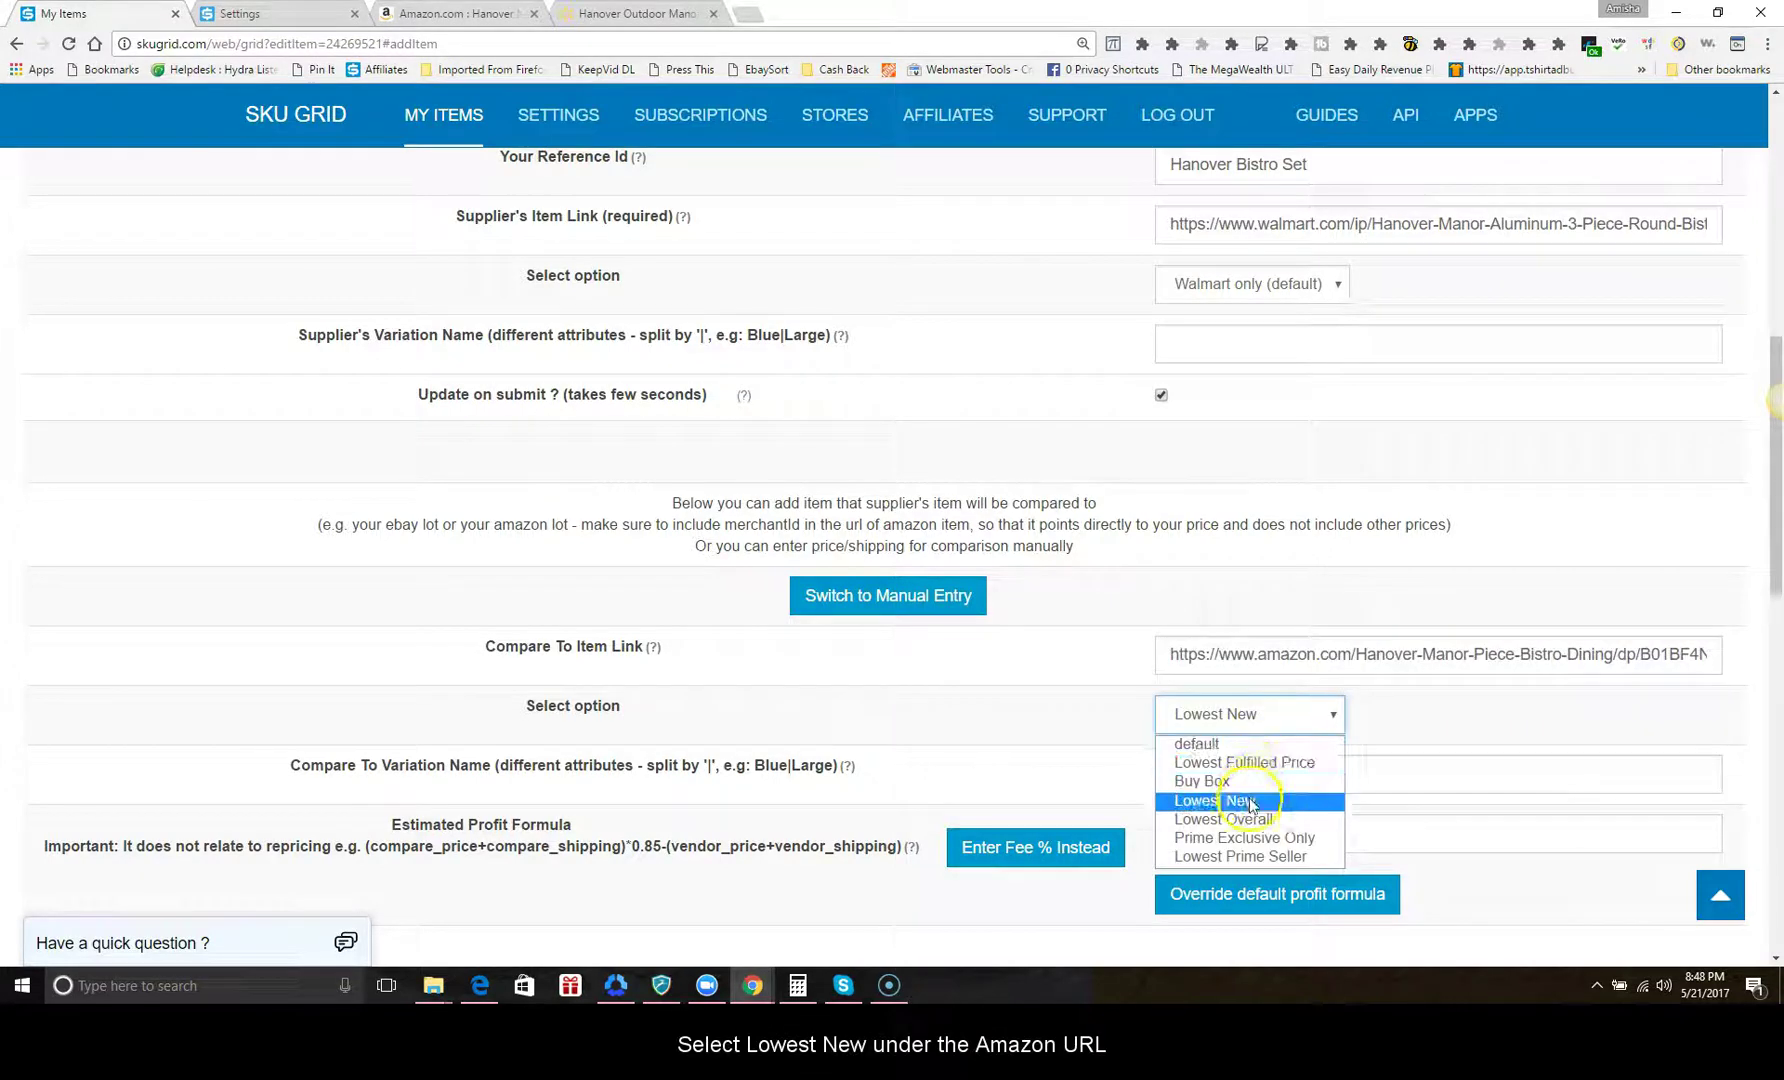
pyautogui.click(1250, 806)
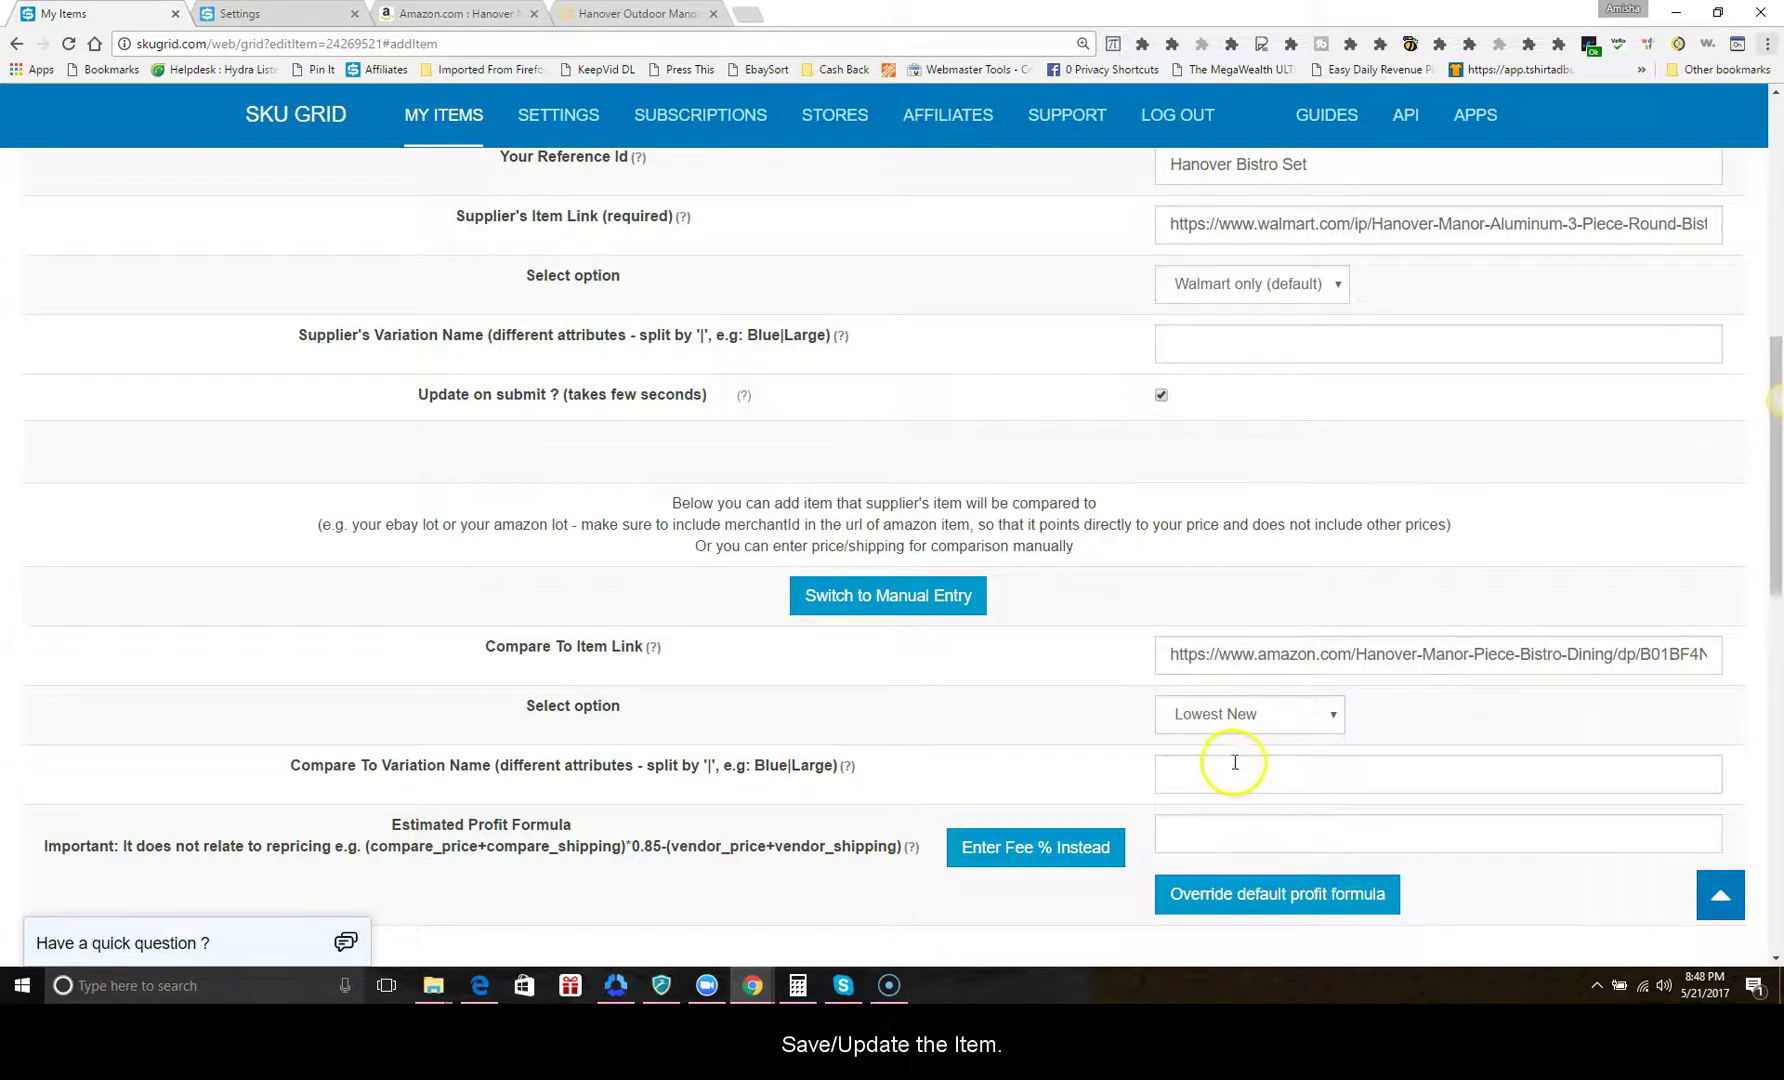
pyautogui.scroll(-7, 1236, 740)
pyautogui.click(866, 641)
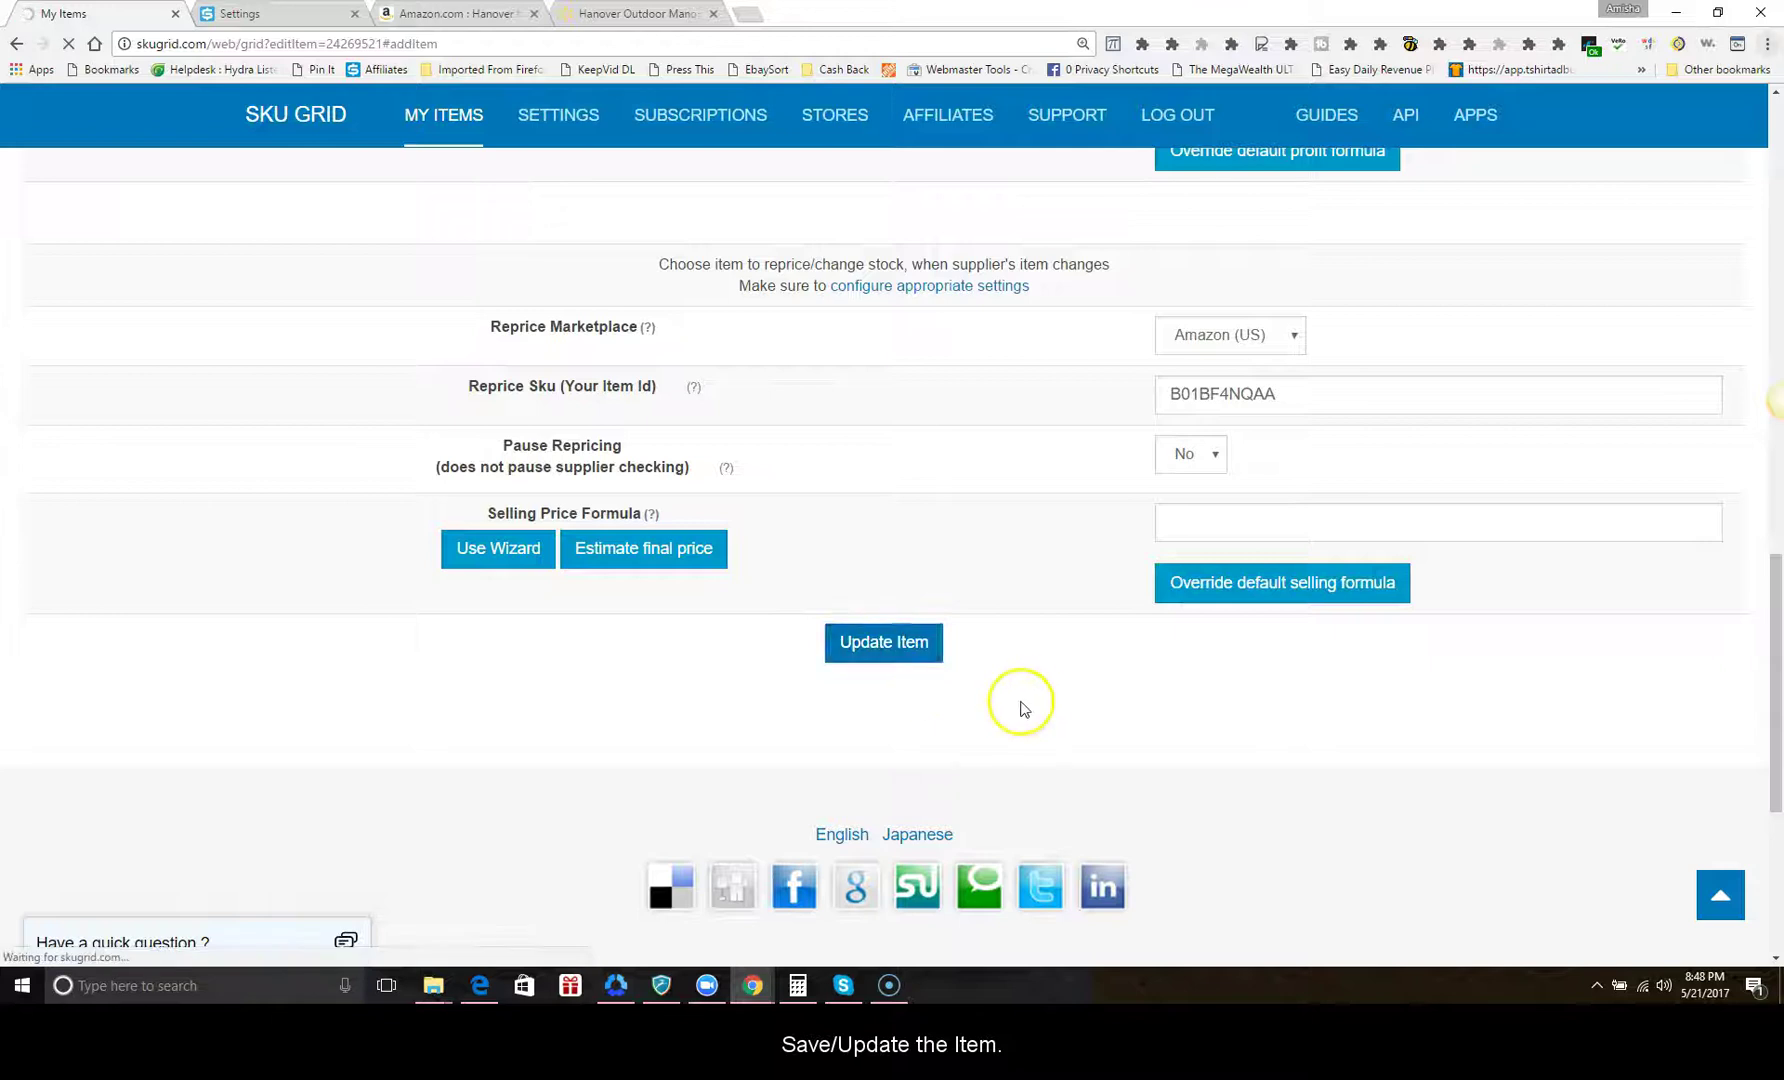